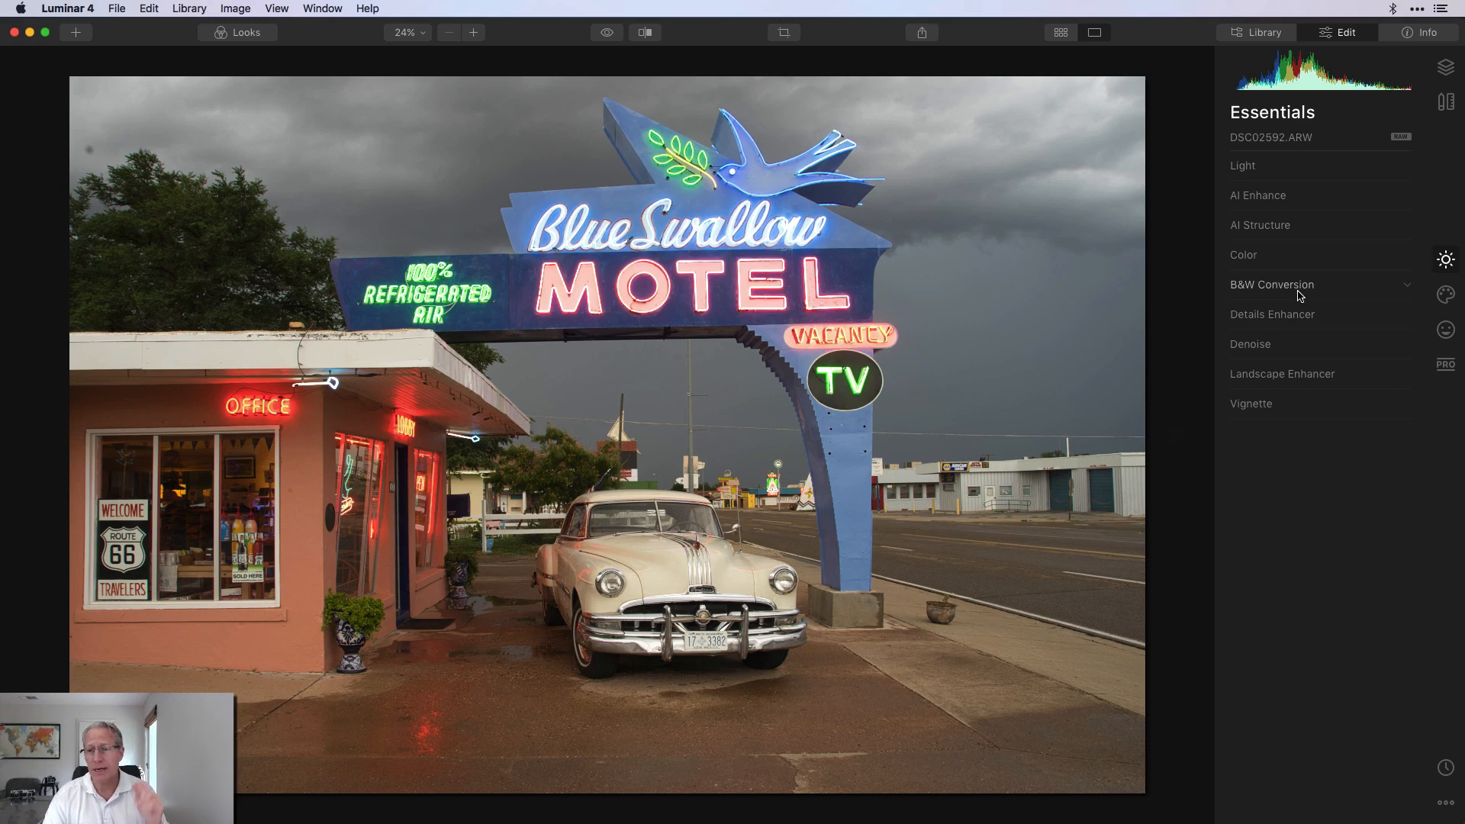
# Step: Convert the color motel photo to black and white with B&W Conversion
pyautogui.click(1299, 296)
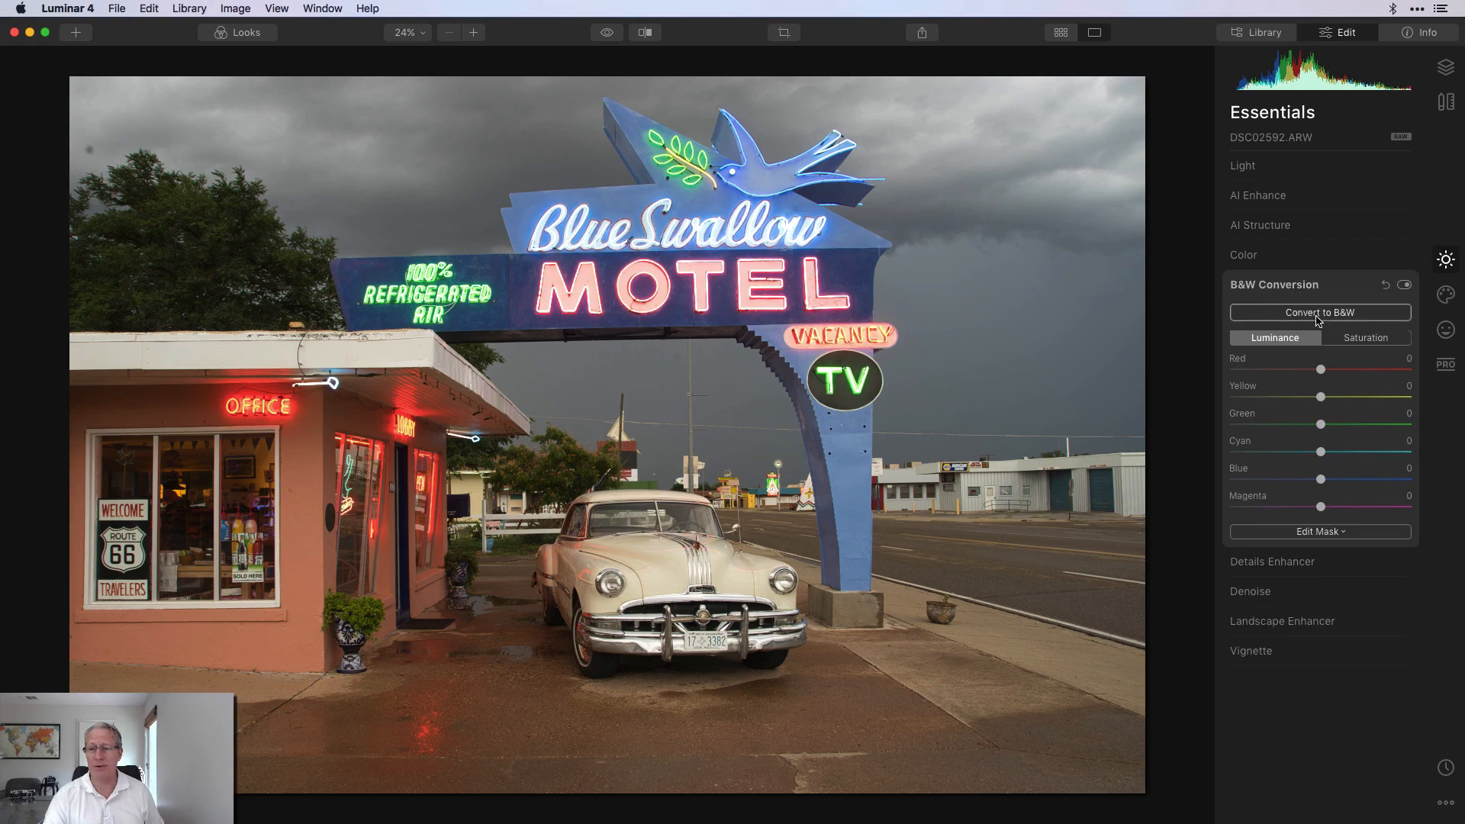
pyautogui.click(1318, 318)
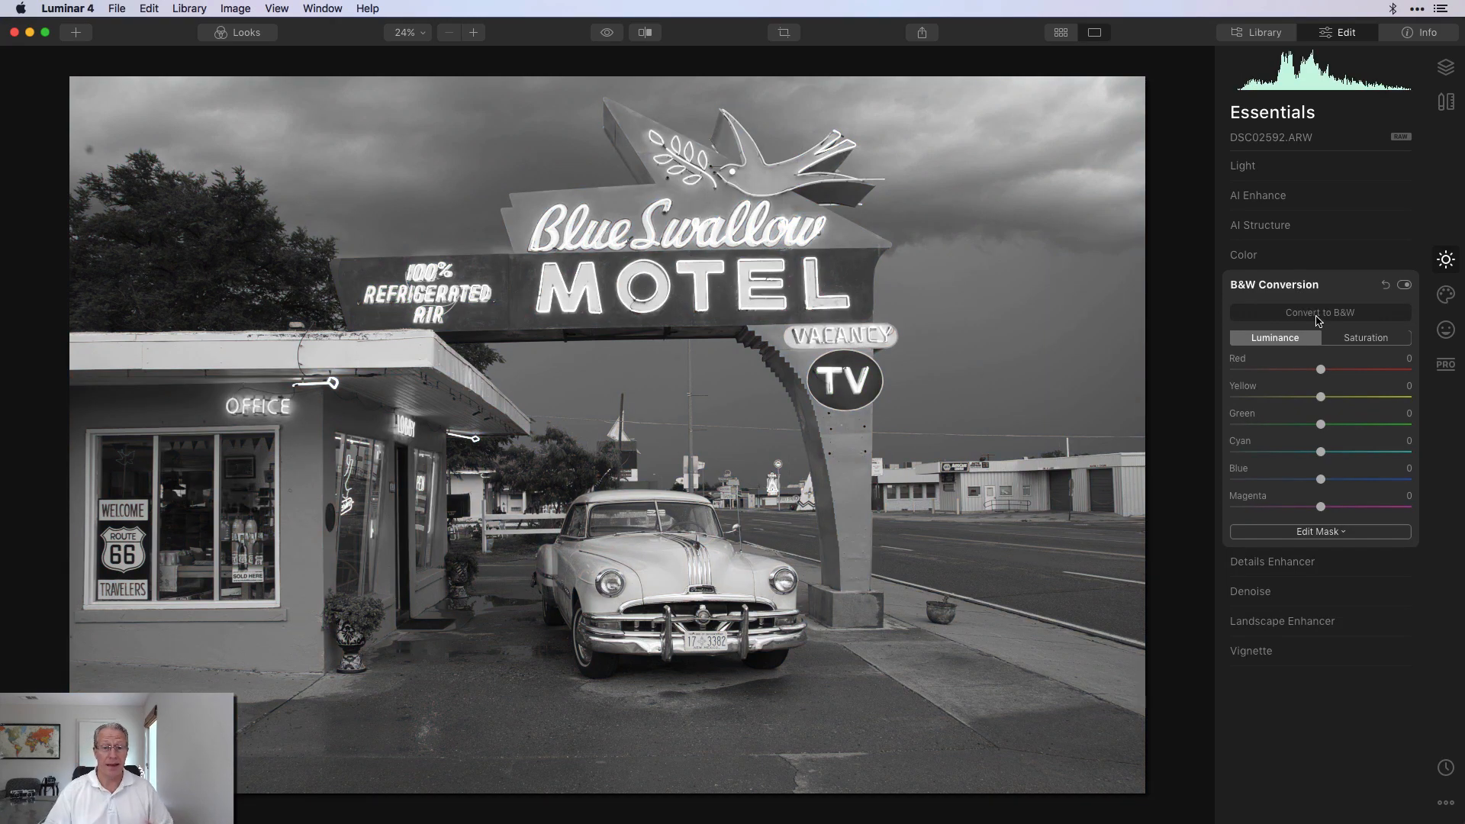
# Step: In the Light adjustments, set Smart Contrast to 49, Highlights to -49, Shadows to -14, Whites to 17 and Blacks to -38
pyautogui.click(1292, 168)
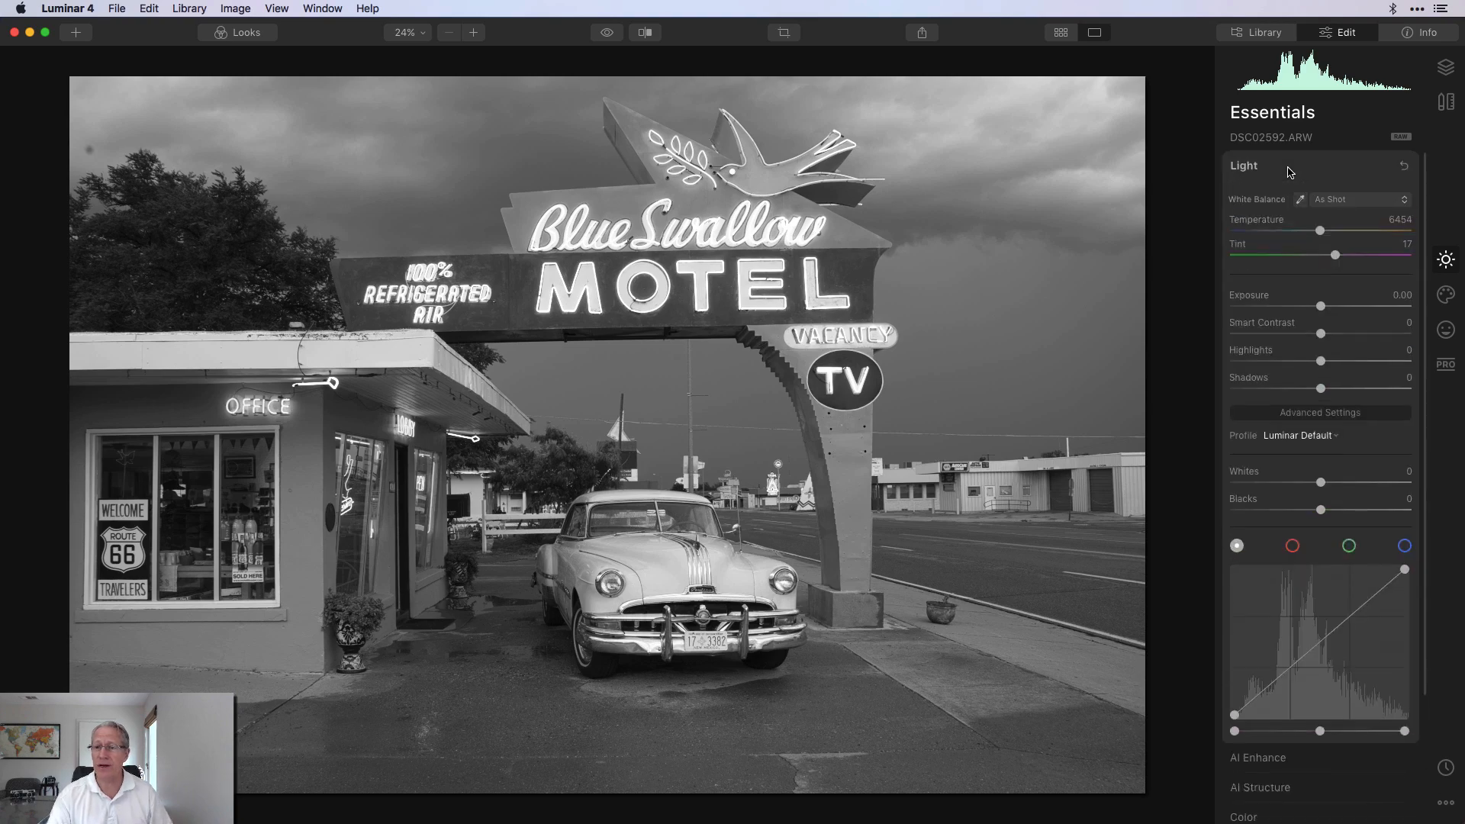
pyautogui.moveTo(1321, 333); pyautogui.dragTo(1308, 388)
pyautogui.moveTo(1320, 482); pyautogui.dragTo(1288, 513)
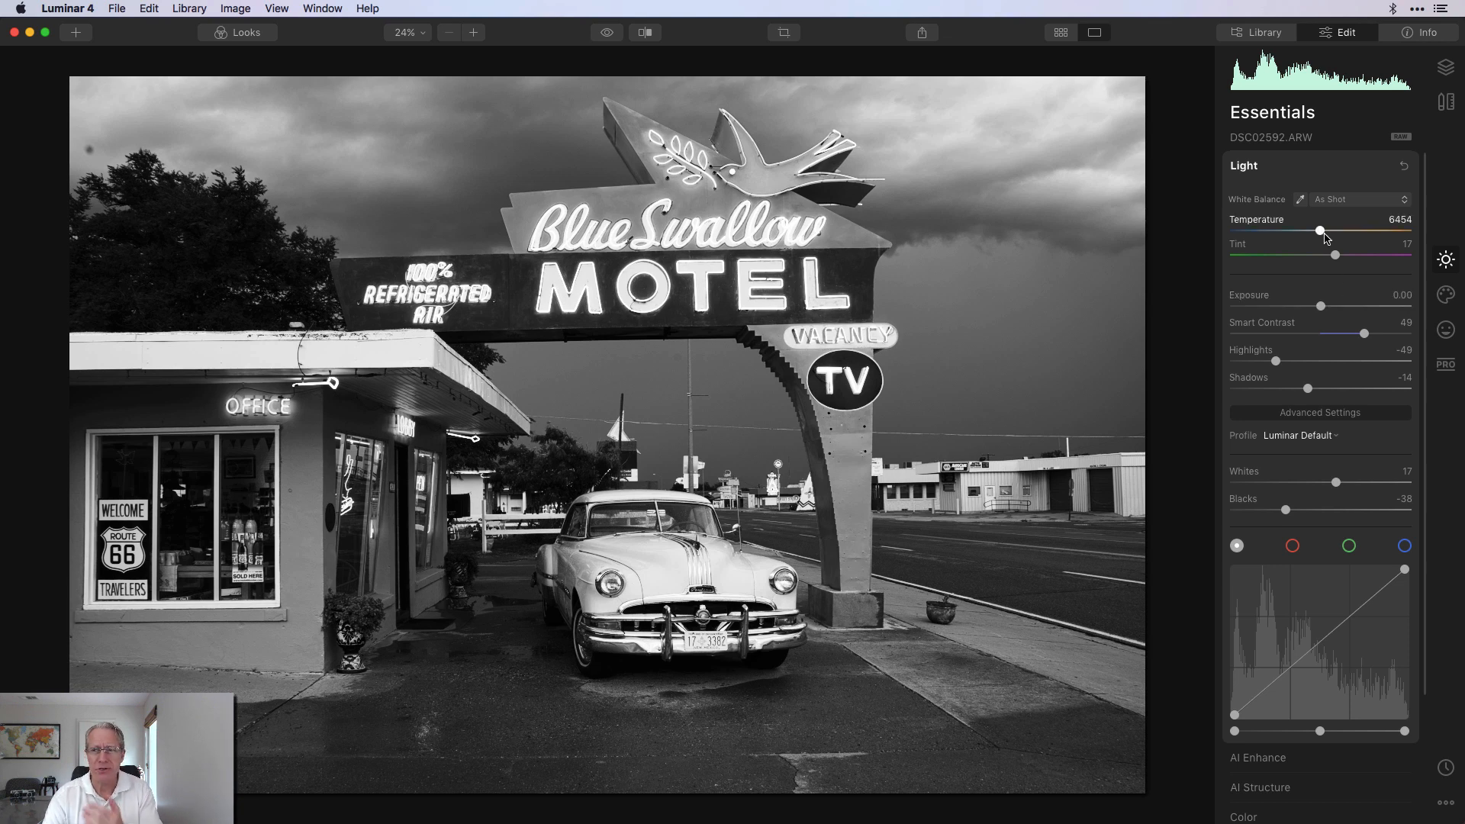
# Step: Reset the Light adjustments and turn off the black-and-white conversion to return the photo to color
pyautogui.click(1346, 167)
pyautogui.click(1337, 168)
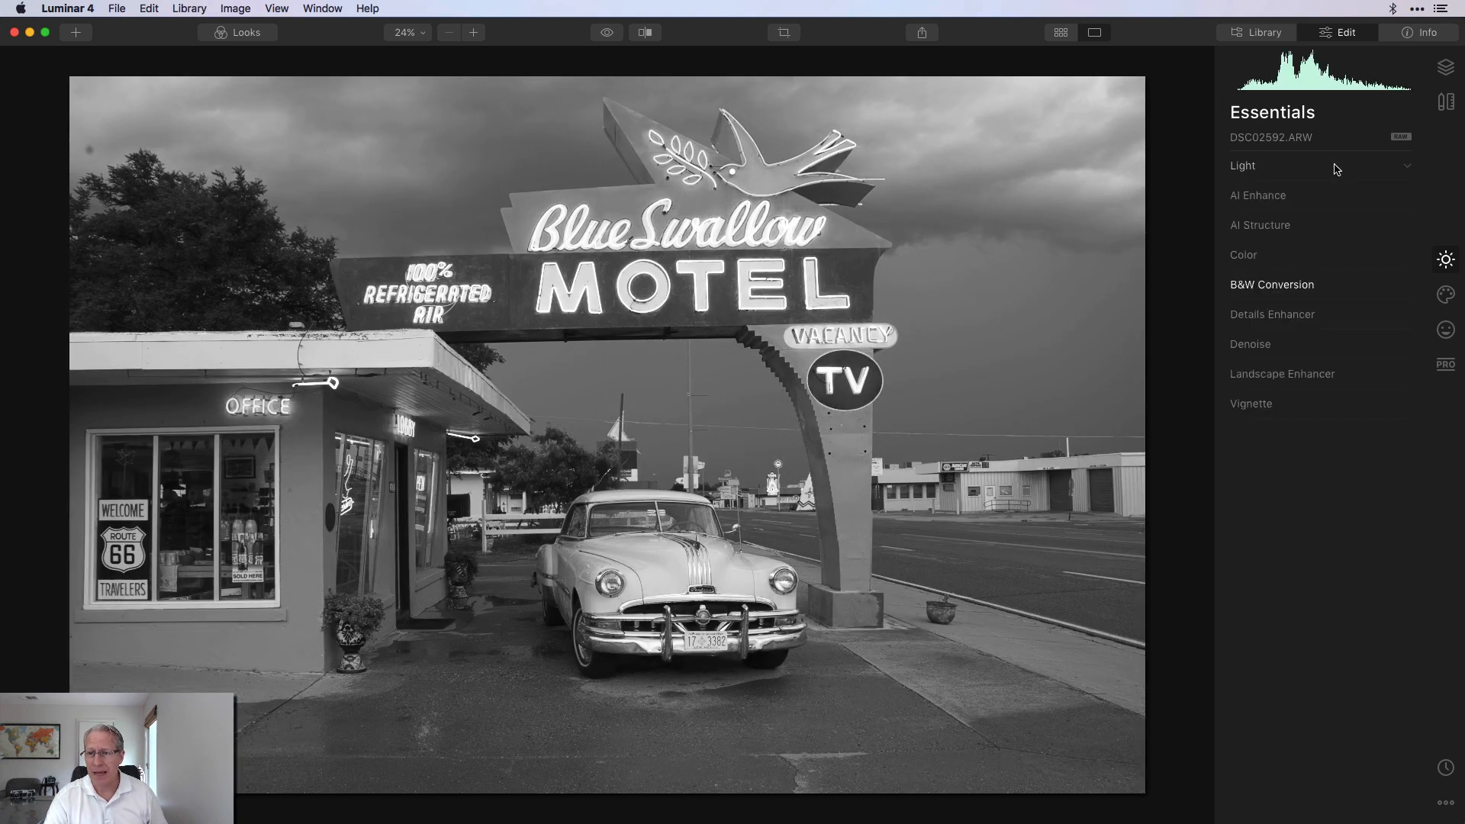
pyautogui.click(1312, 294)
pyautogui.click(1312, 309)
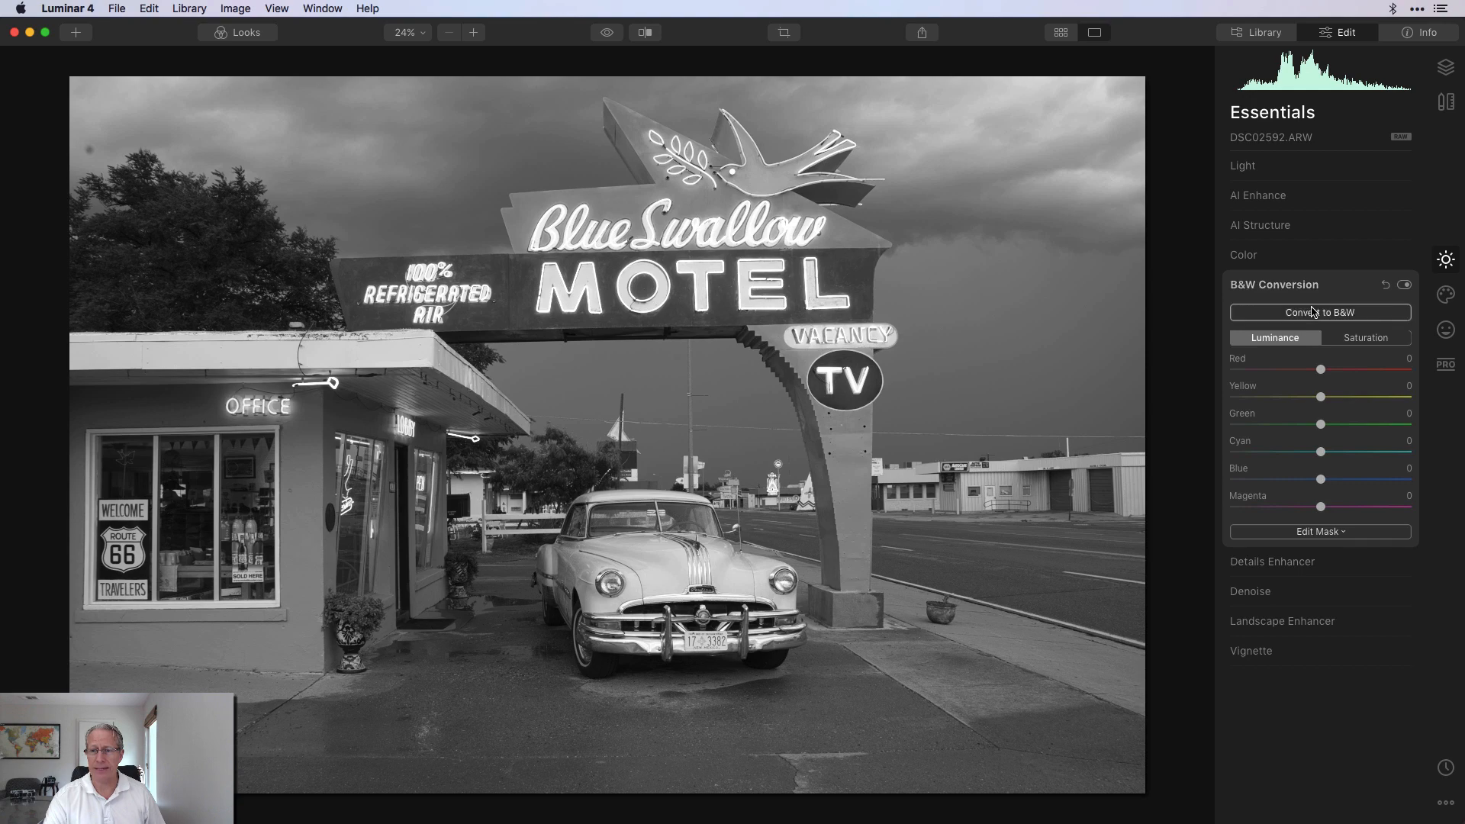
# Step: Shift the color photo's white balance to Temperature 3492 and Tint 41
pyautogui.click(1302, 168)
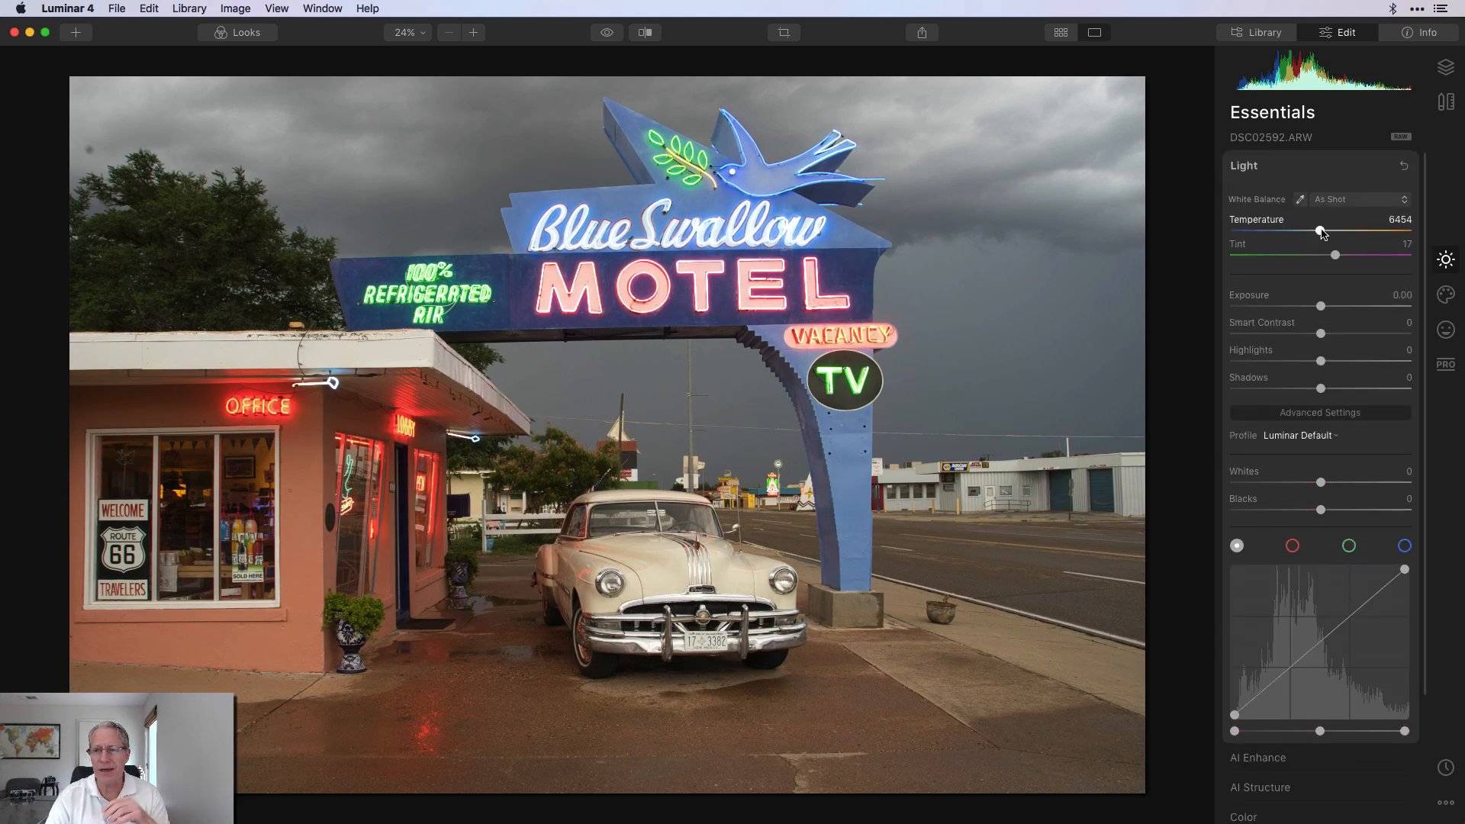
pyautogui.moveTo(1319, 231); pyautogui.dragTo(1358, 257)
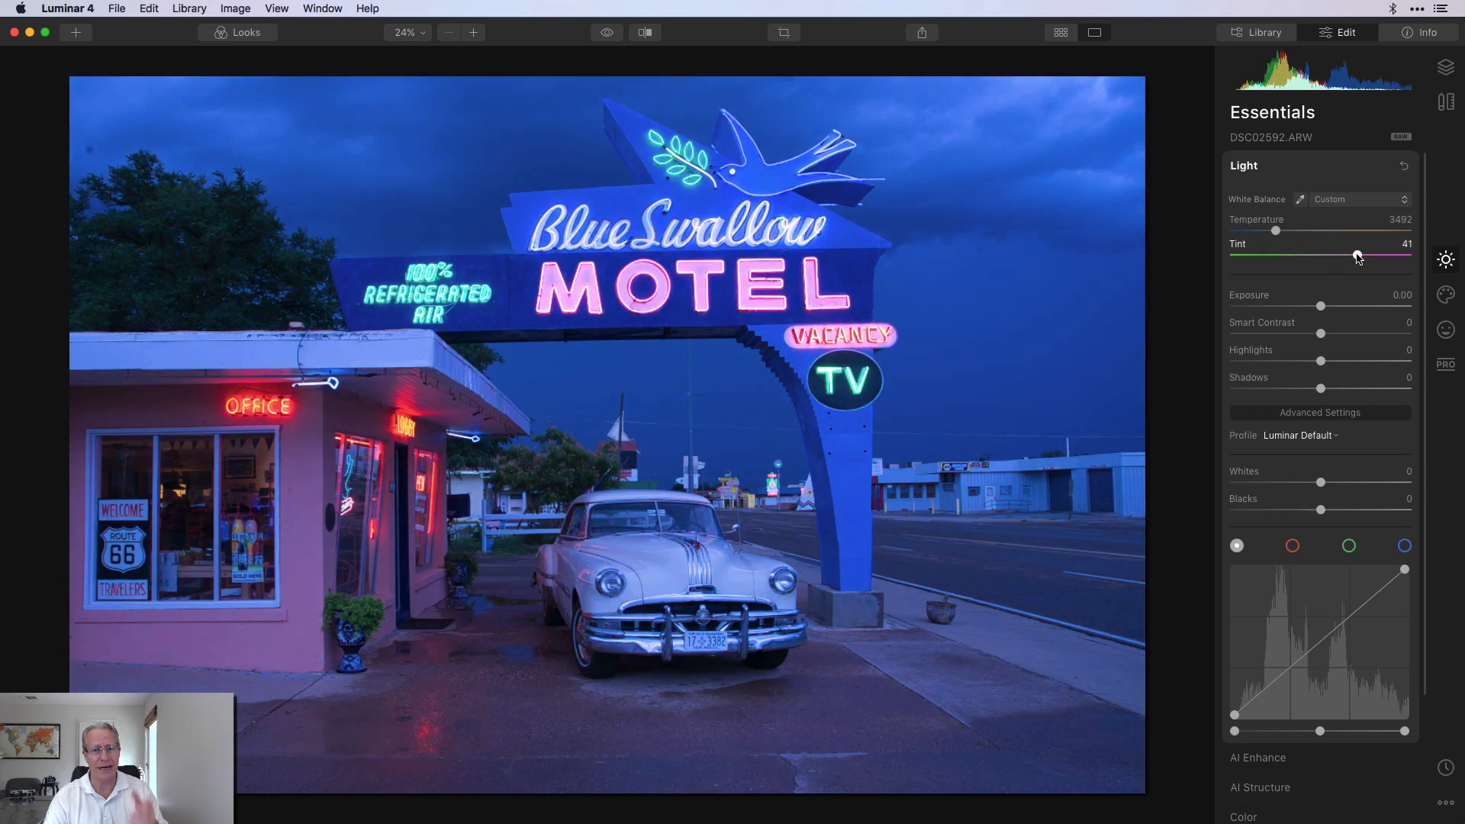
# Step: Apply the B&W Conversion to the photo with the shifted white balance
pyautogui.click(1318, 171)
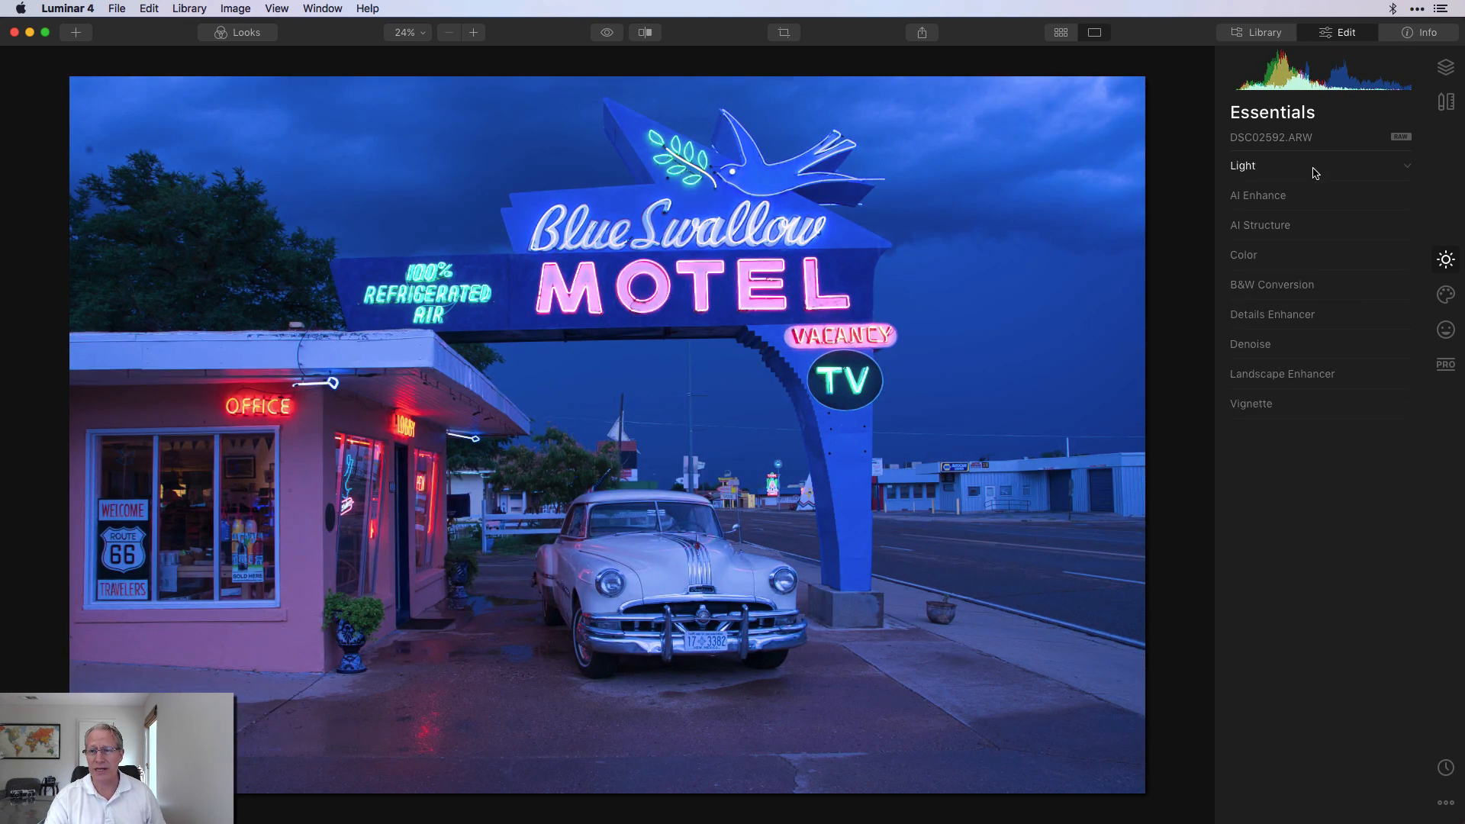
pyautogui.click(1292, 294)
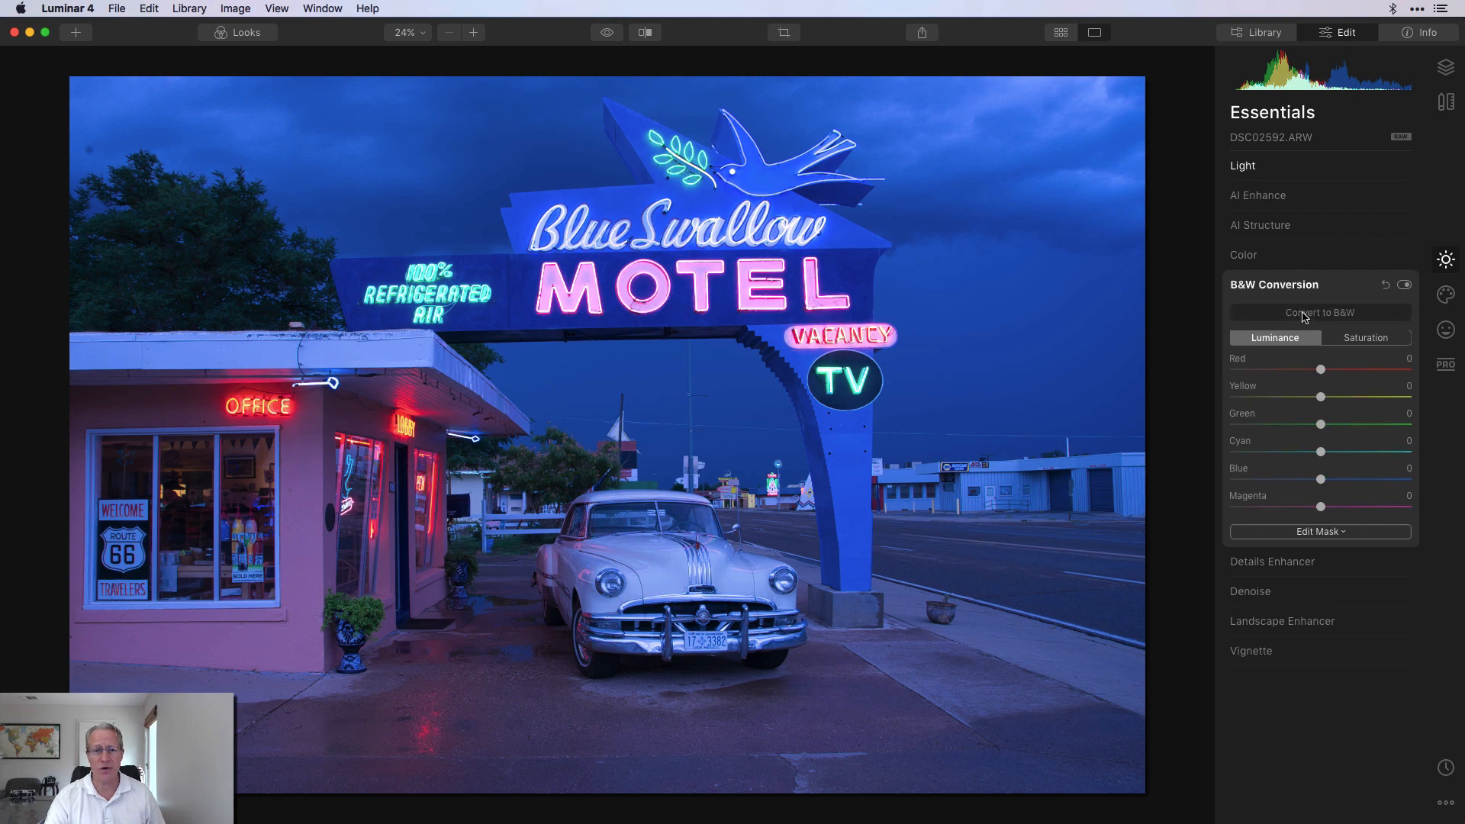
pyautogui.click(1304, 314)
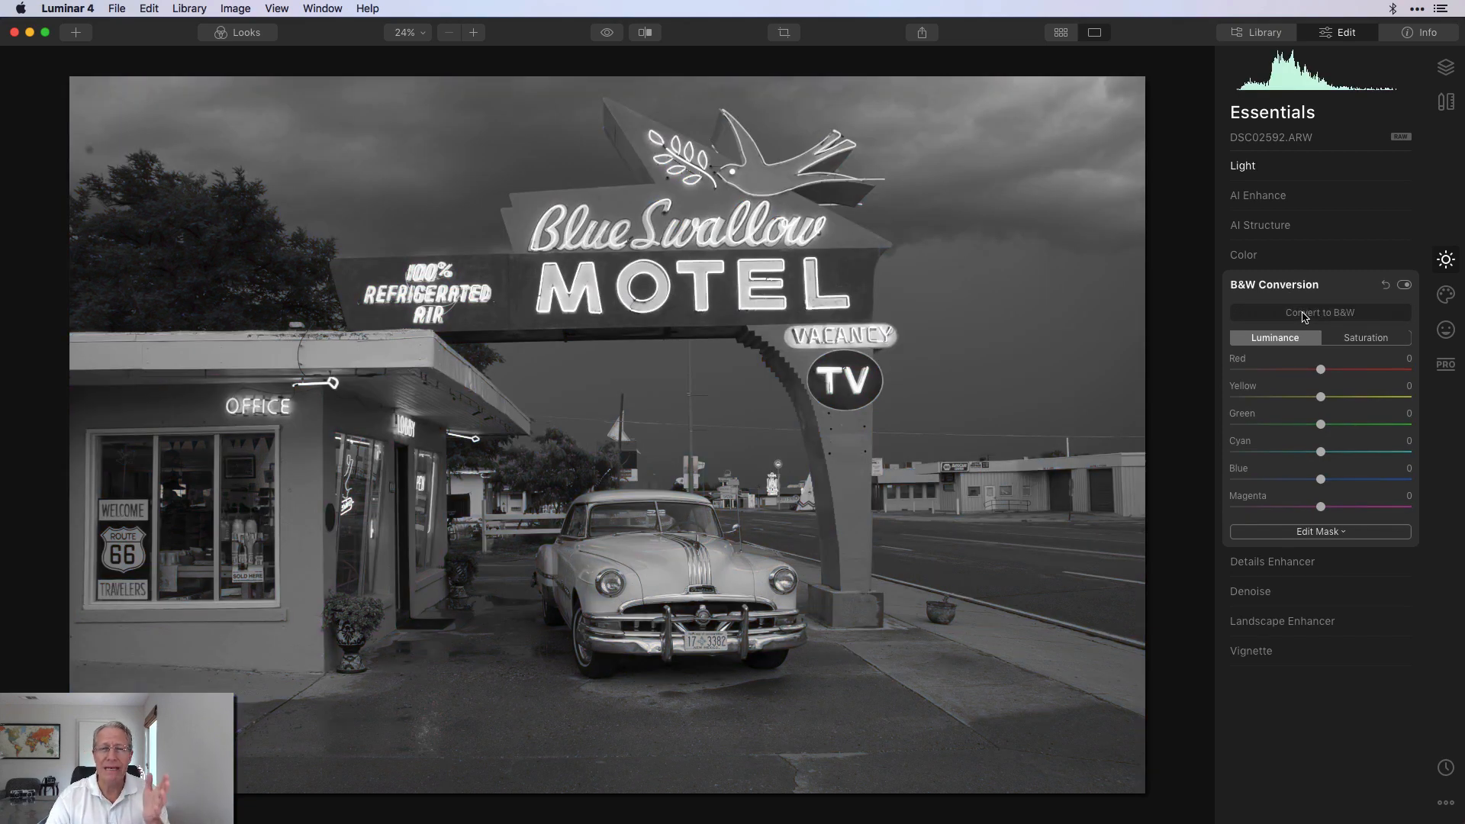
# Step: Reset the Light adjustments and set the Temperature to 2933, keeping Tint at its default
pyautogui.click(1310, 170)
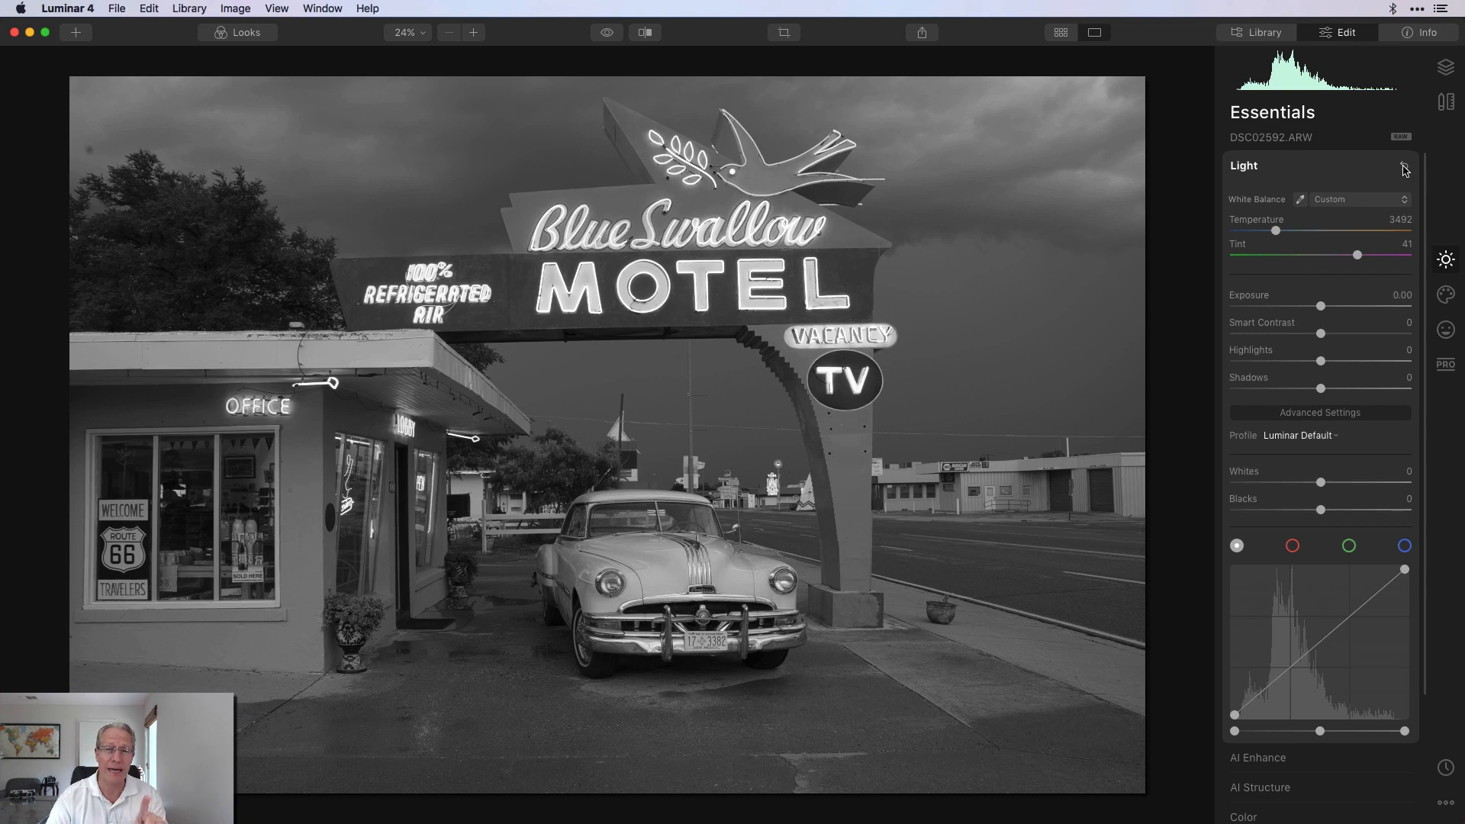
pyautogui.click(1404, 167)
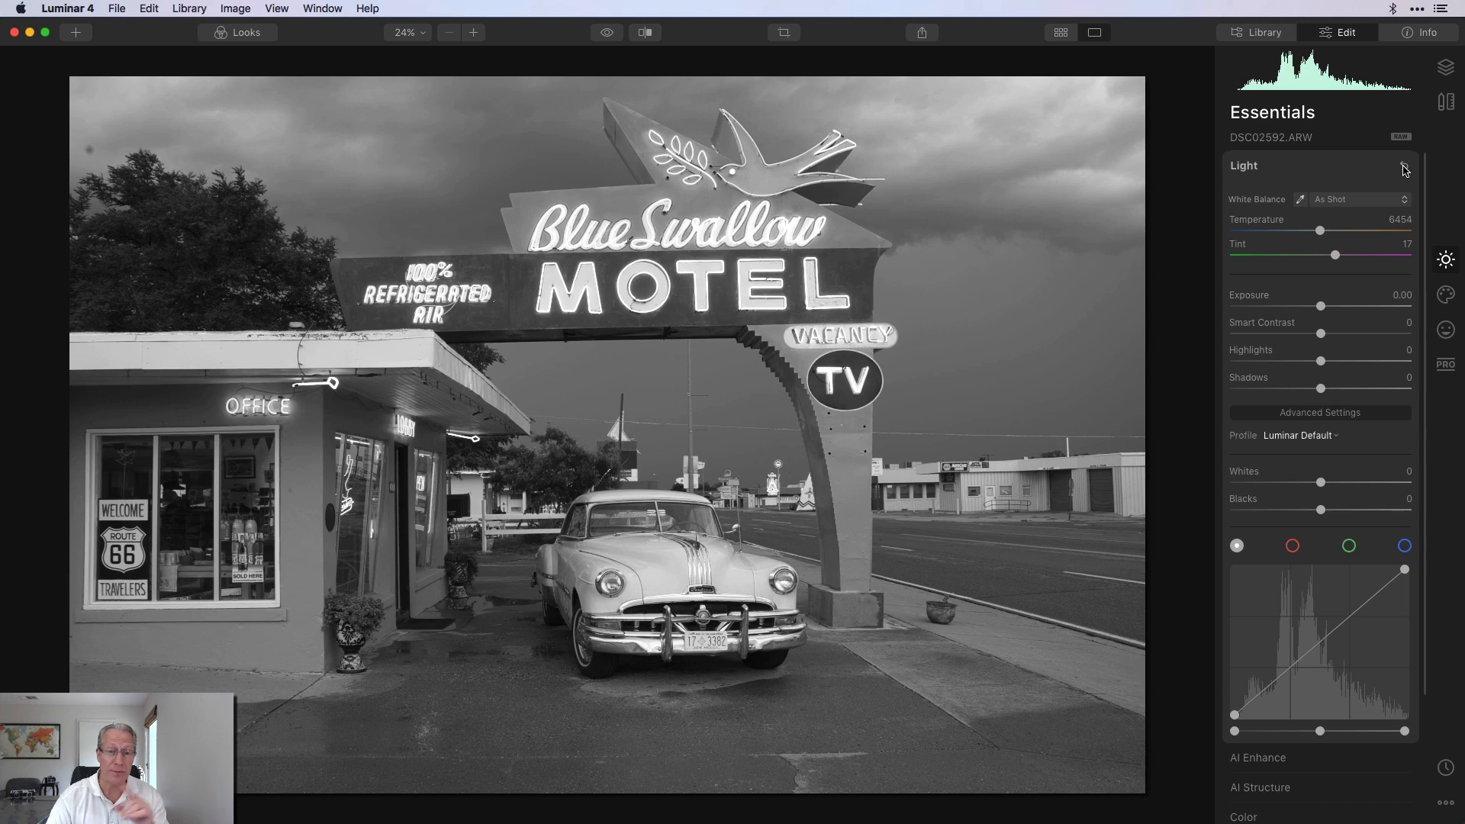
pyautogui.moveTo(1319, 231); pyautogui.dragTo(1341, 258)
pyautogui.doubleClick(1340, 255)
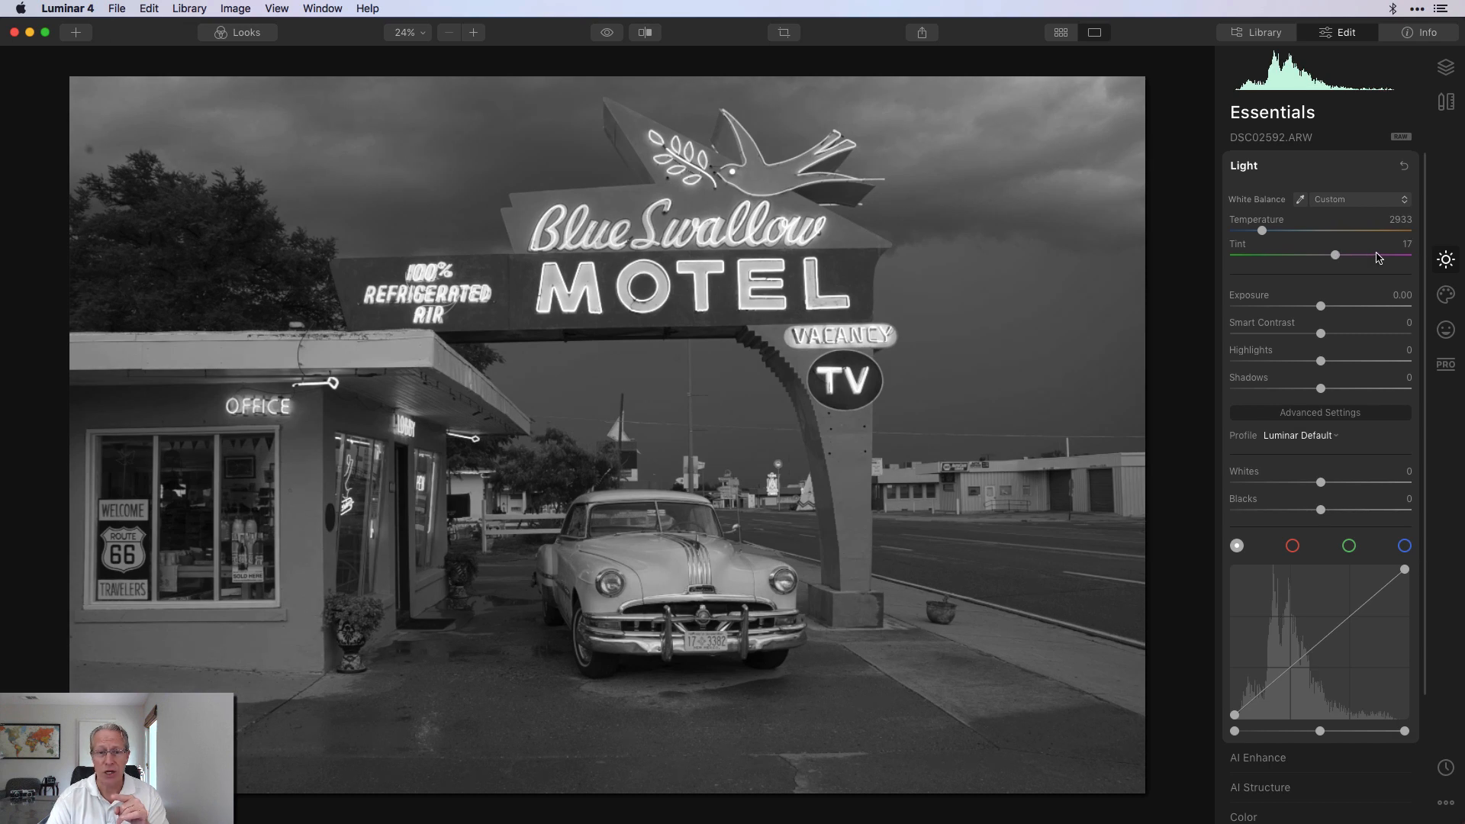
# Step: Set Smart Contrast to 63, Highlights to 25, Shadows to -25, Whites to 27 and Blacks to -29
pyautogui.moveTo(1321, 333); pyautogui.dragTo(1297, 388)
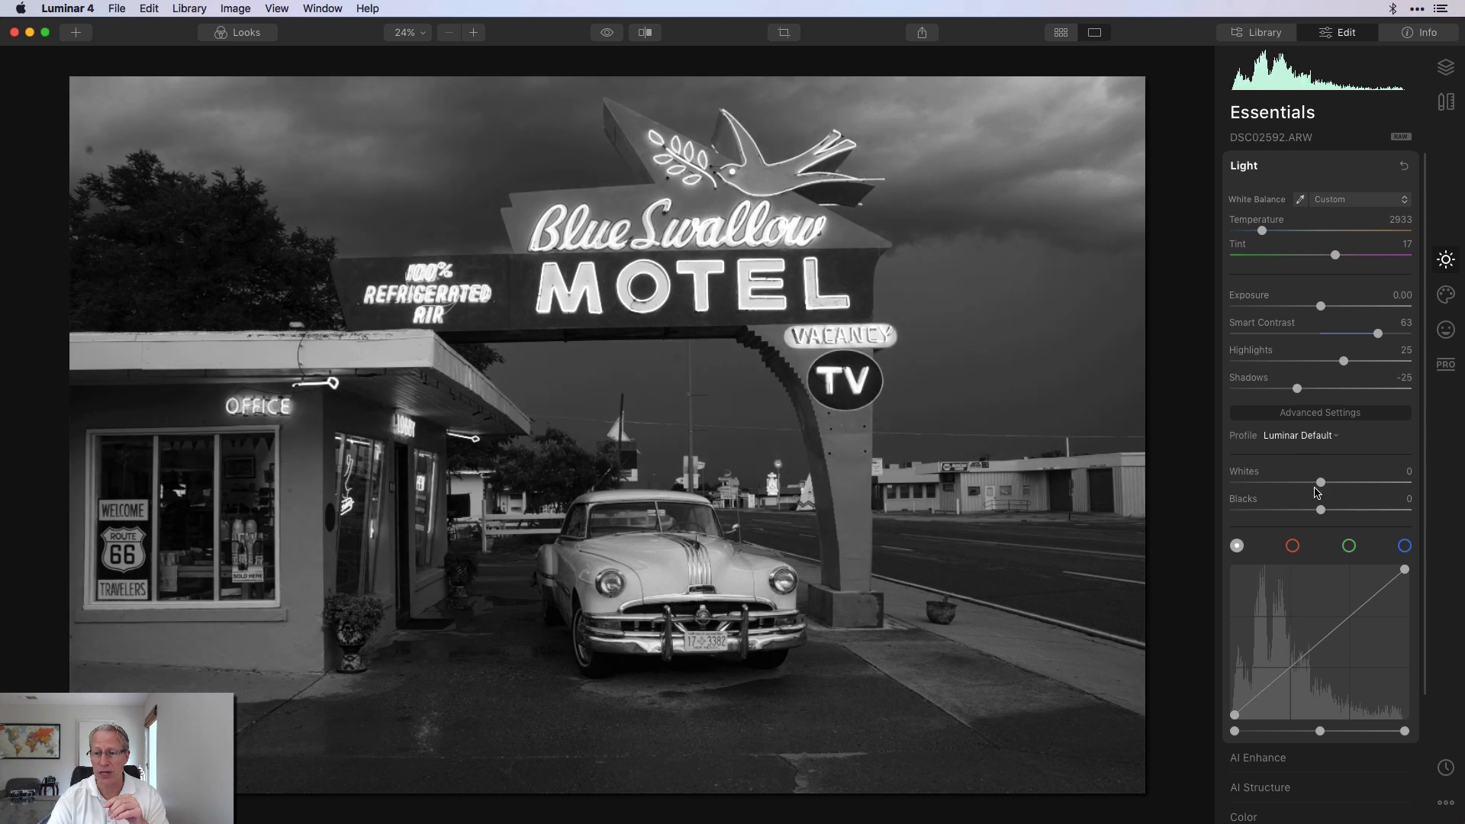
pyautogui.moveTo(1320, 482); pyautogui.dragTo(1291, 512)
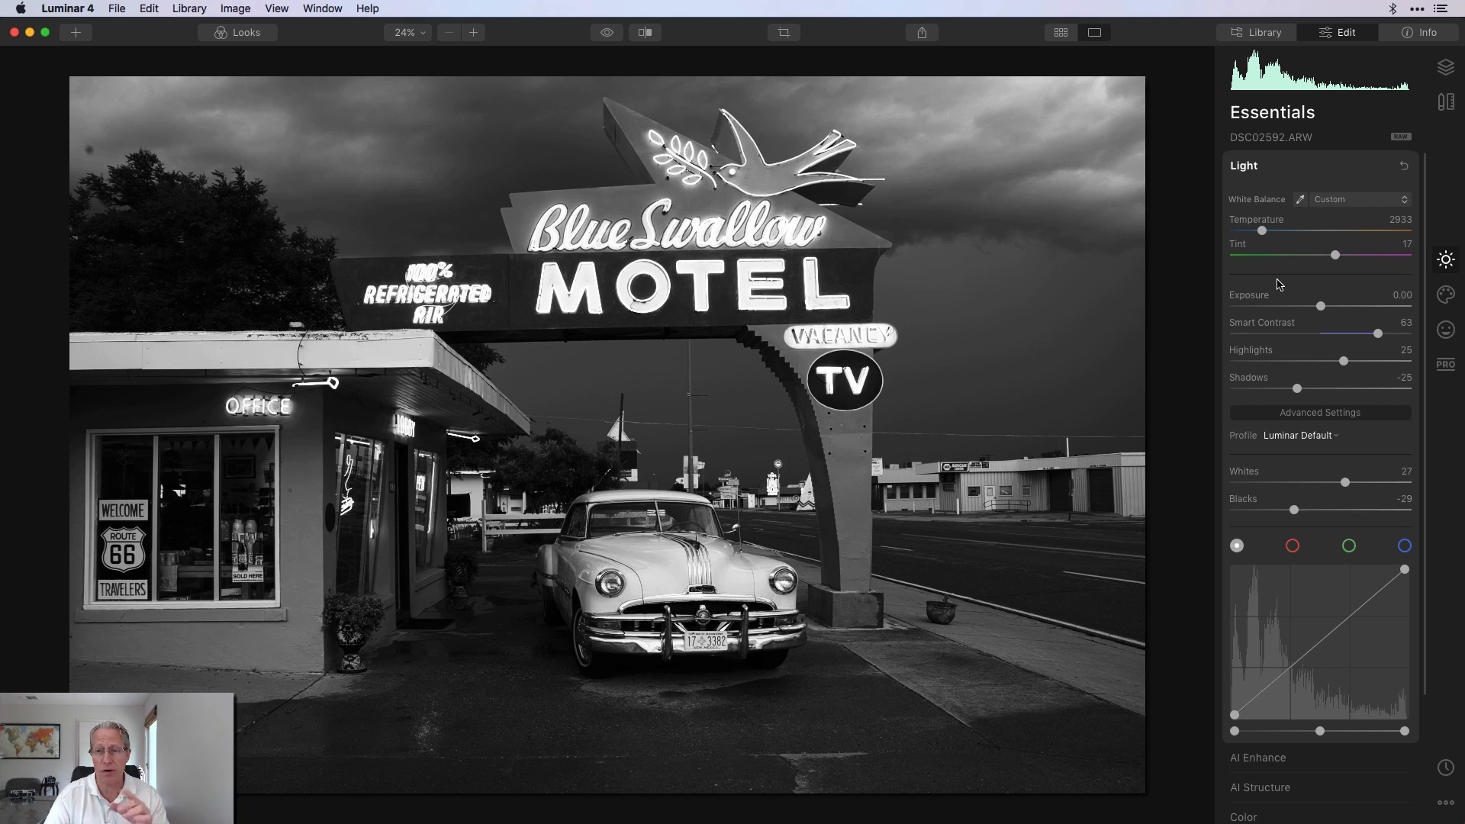
# Step: Reset all Light adjustments to their defaults, leaving the black-and-white conversion on
pyautogui.click(1405, 169)
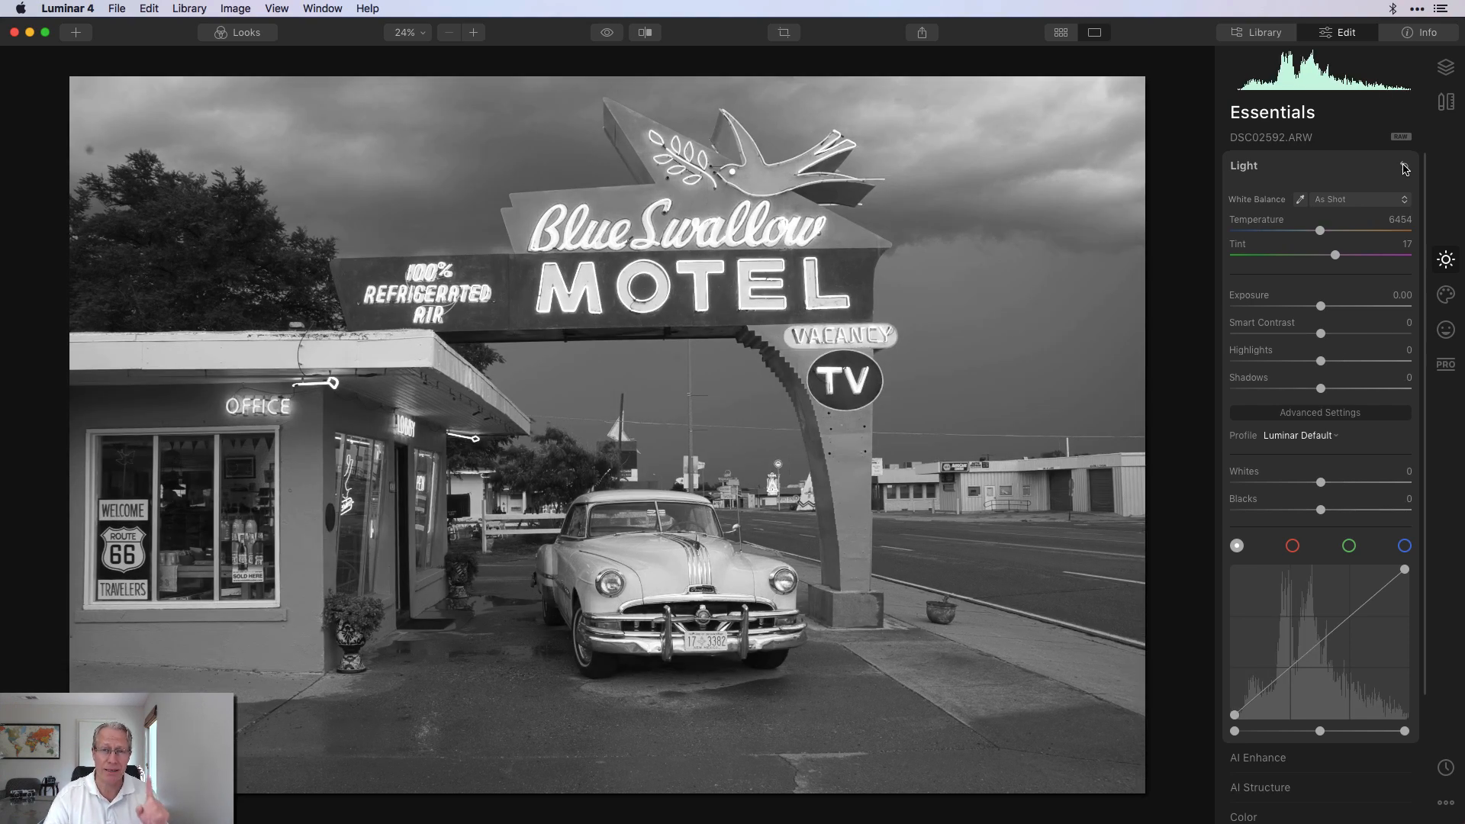
pyautogui.click(1356, 172)
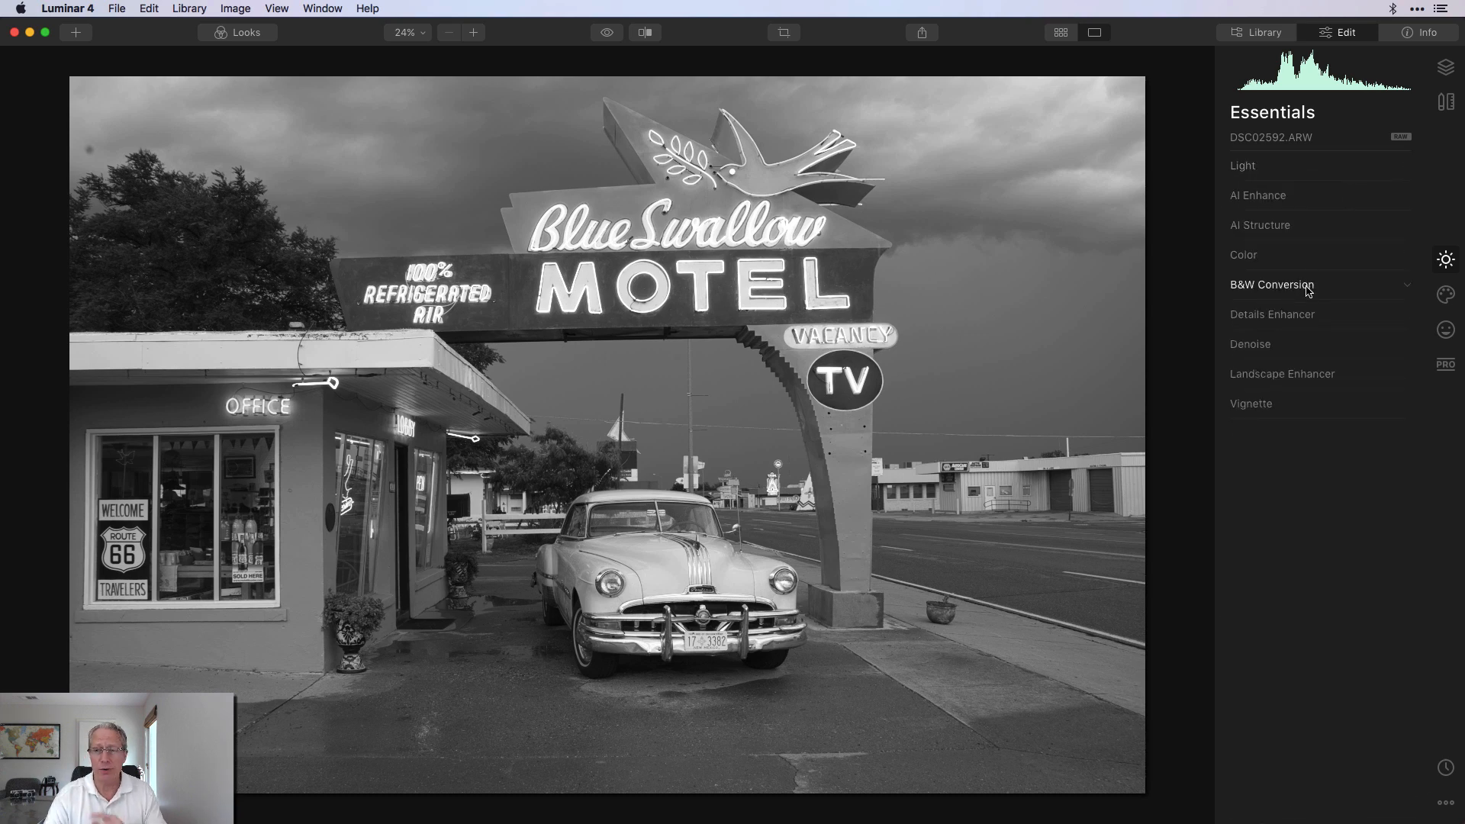
pyautogui.click(1306, 290)
pyautogui.click(1304, 287)
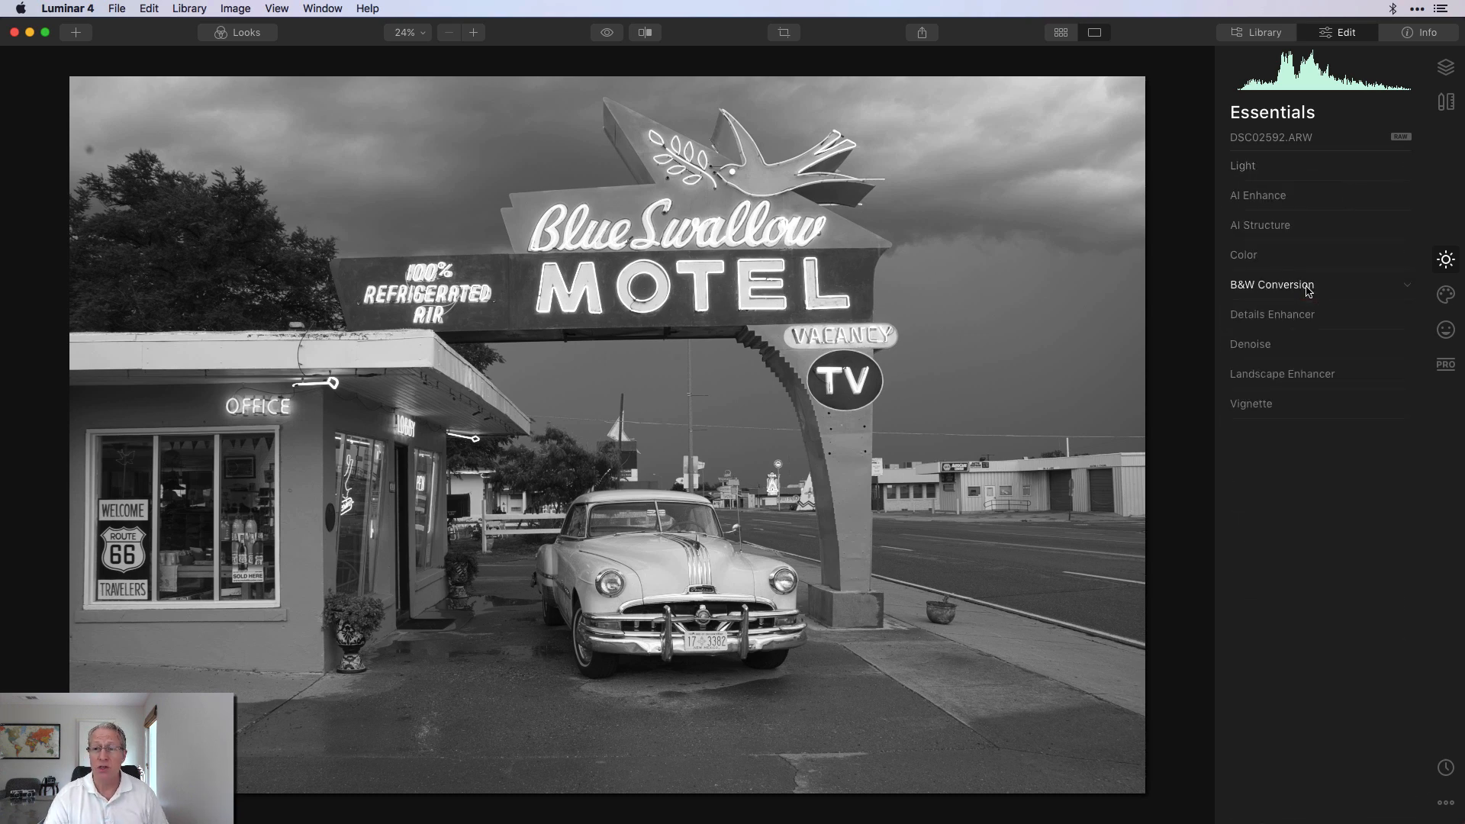
# Step: Try the Camera Landscape profile on the black-and-white photo and switch to the Camera Deep profile
pyautogui.click(1288, 173)
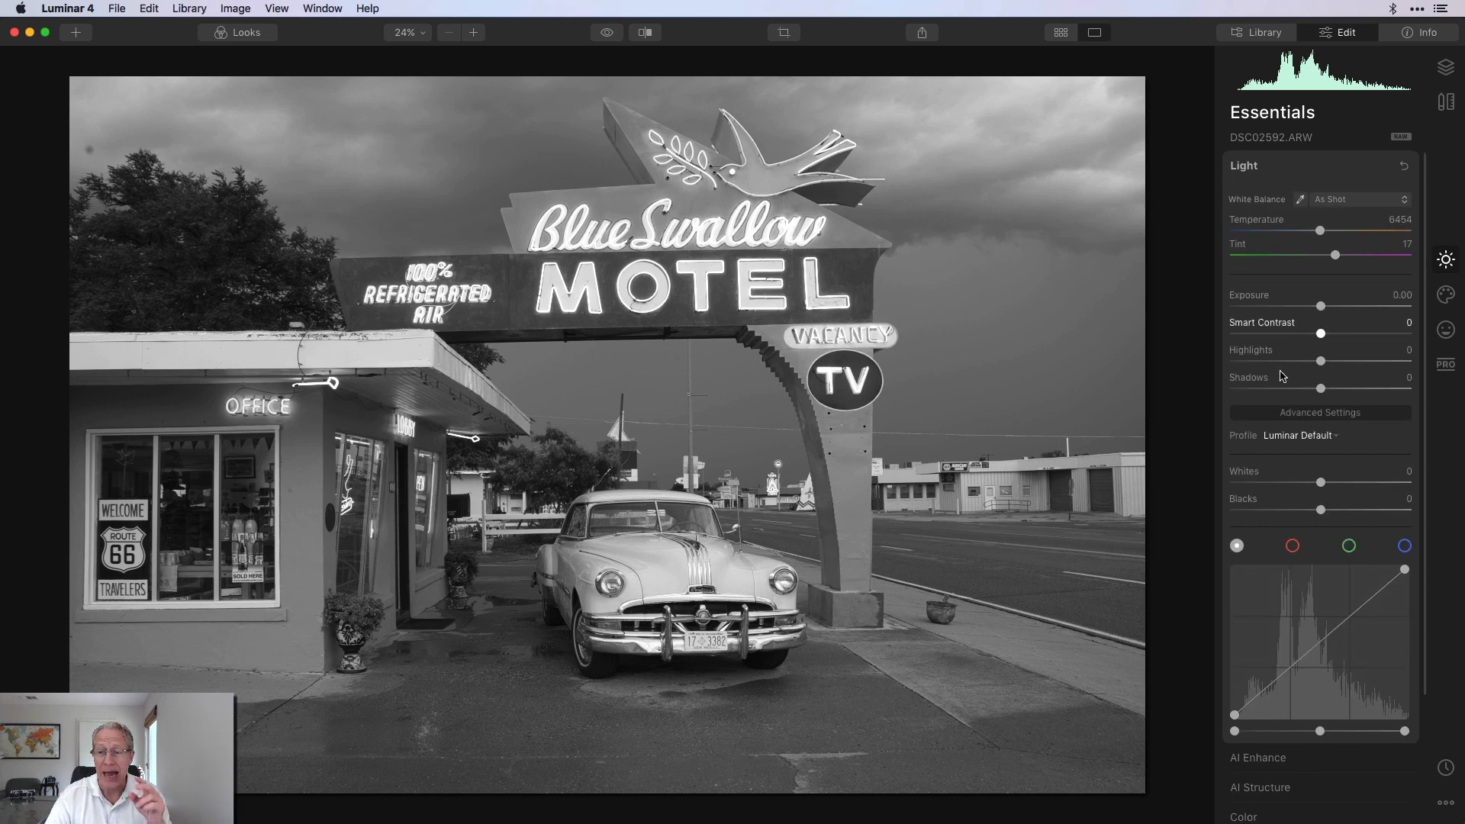
pyautogui.click(1288, 437)
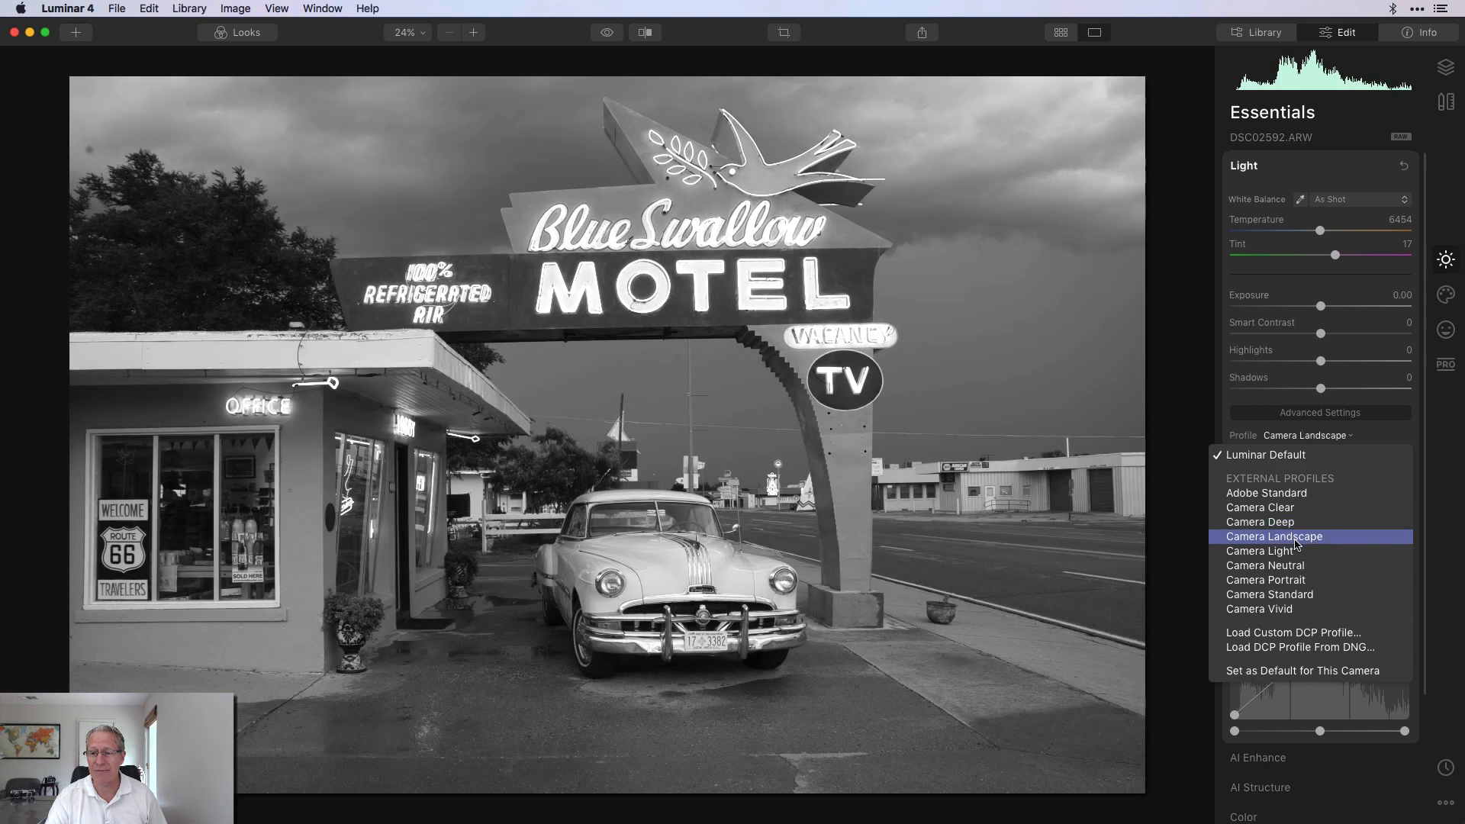
pyautogui.click(1295, 537)
pyautogui.click(1295, 436)
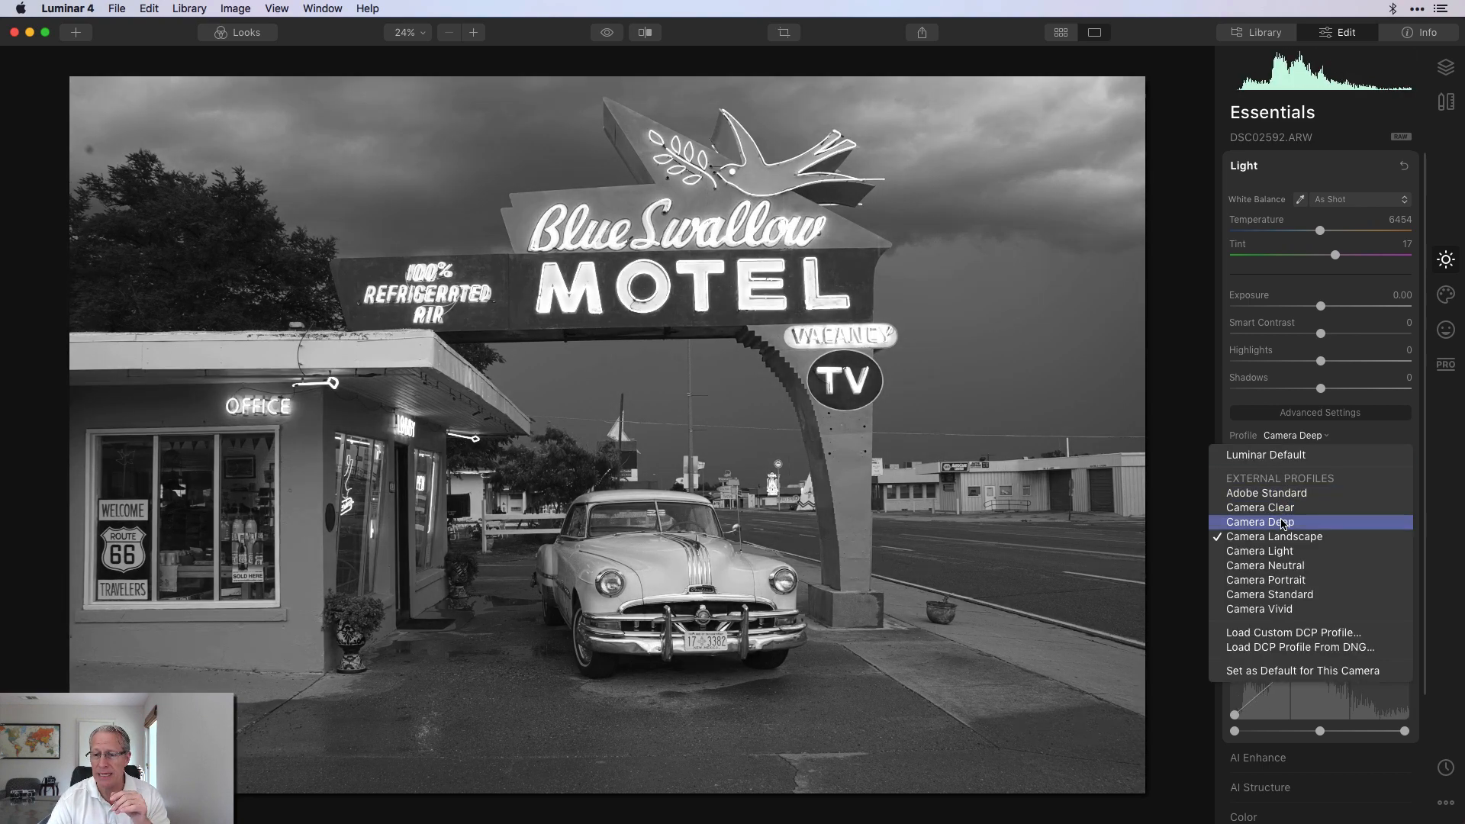
pyautogui.click(1283, 523)
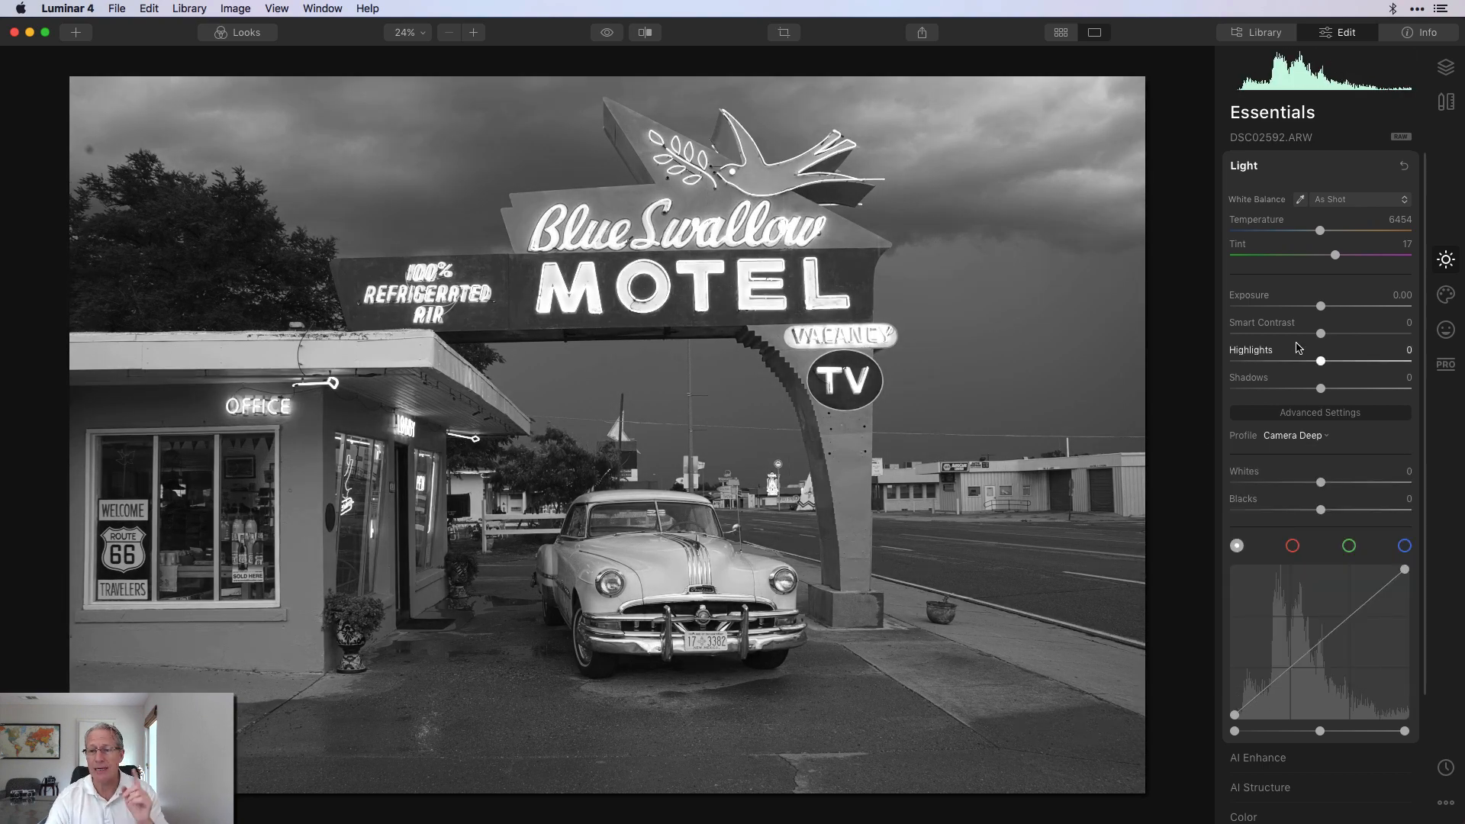
# Step: Set Smart Contrast to 56, Highlights to 11, Shadows to -24, Whites to 20 and Blacks to -23
pyautogui.moveTo(1320, 334); pyautogui.dragTo(1298, 389)
pyautogui.moveTo(1320, 483)
pyautogui.mouseDown()
pyautogui.moveTo(1350, 483)
pyautogui.moveTo(1298, 509)
pyautogui.moveTo(1339, 484)
pyautogui.mouseUp()
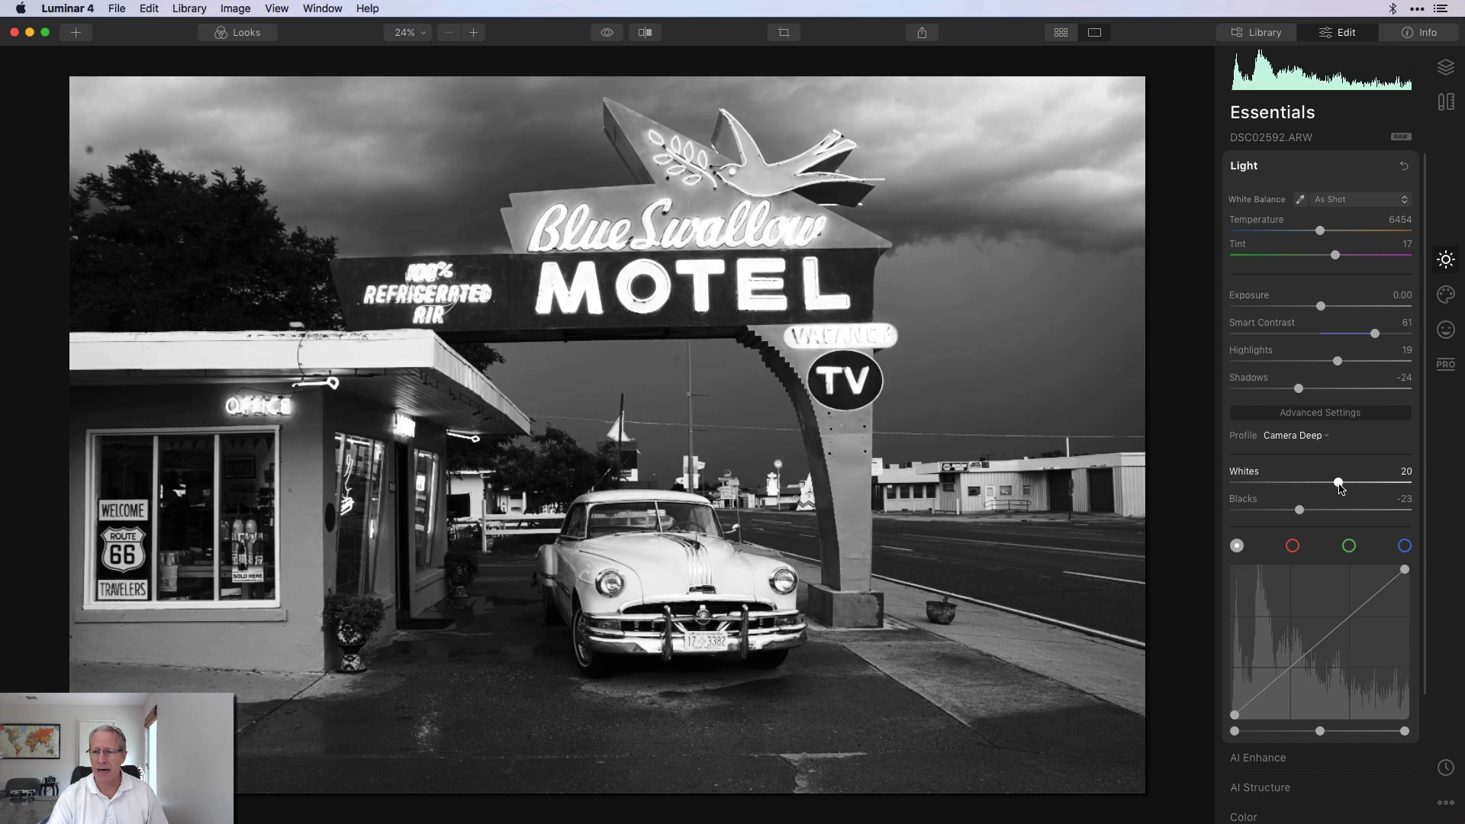
pyautogui.moveTo(1374, 333); pyautogui.dragTo(1330, 361)
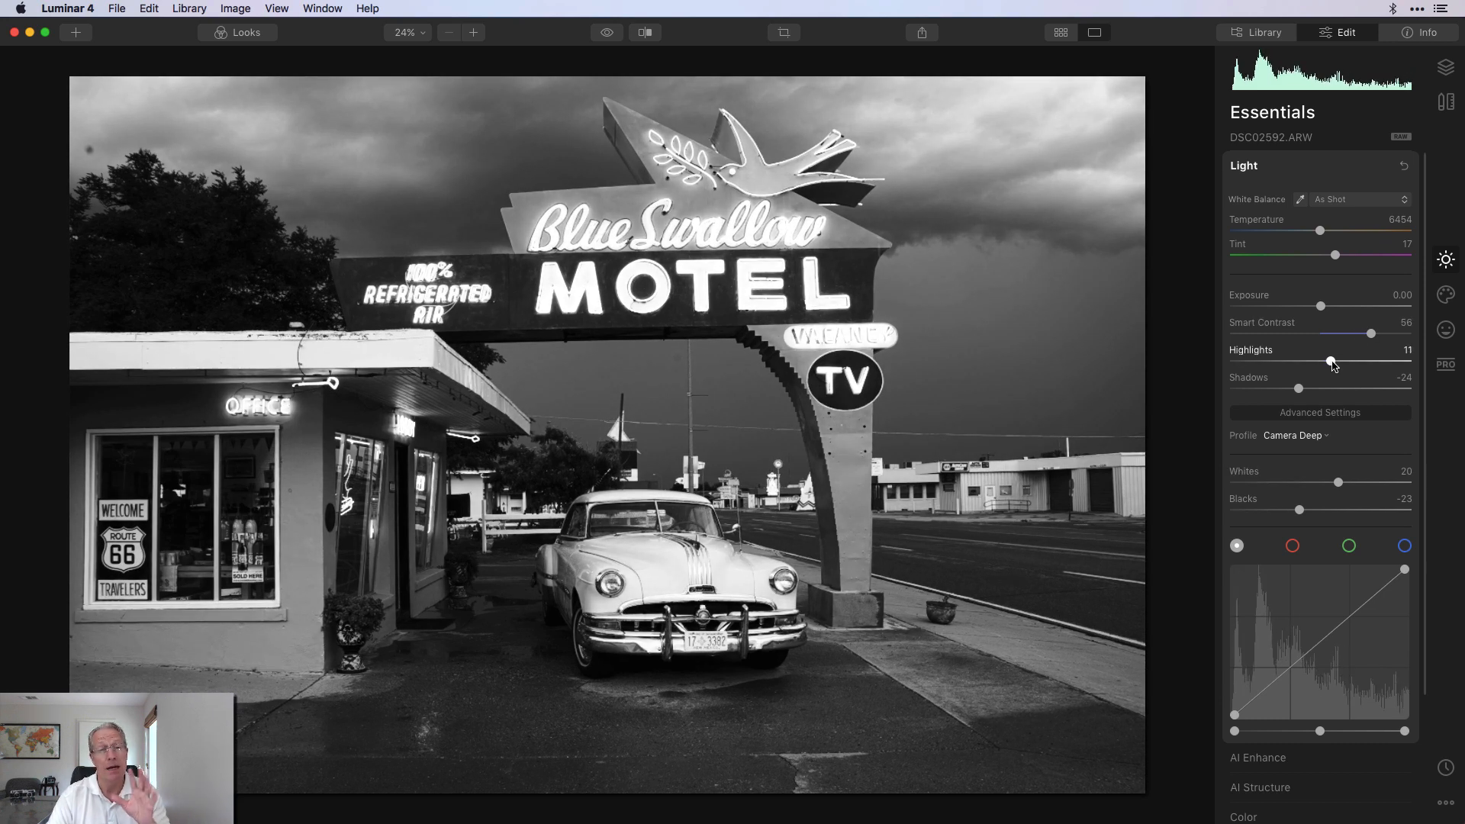
# Step: Compare the edit by alternating between the Luminar Default and Camera Deep profiles, ending on Camera Deep
pyautogui.click(1294, 436)
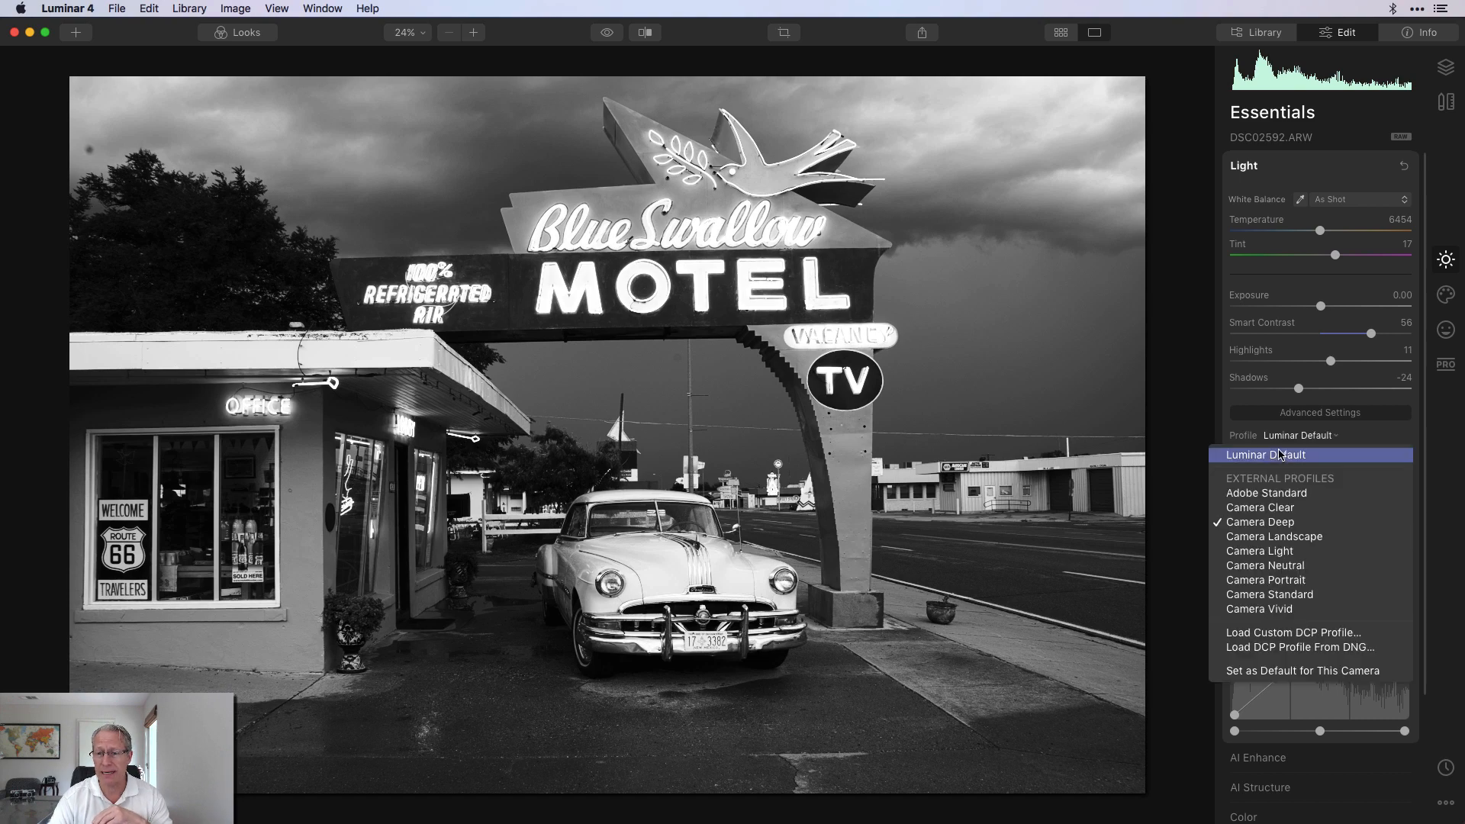
pyautogui.click(1281, 455)
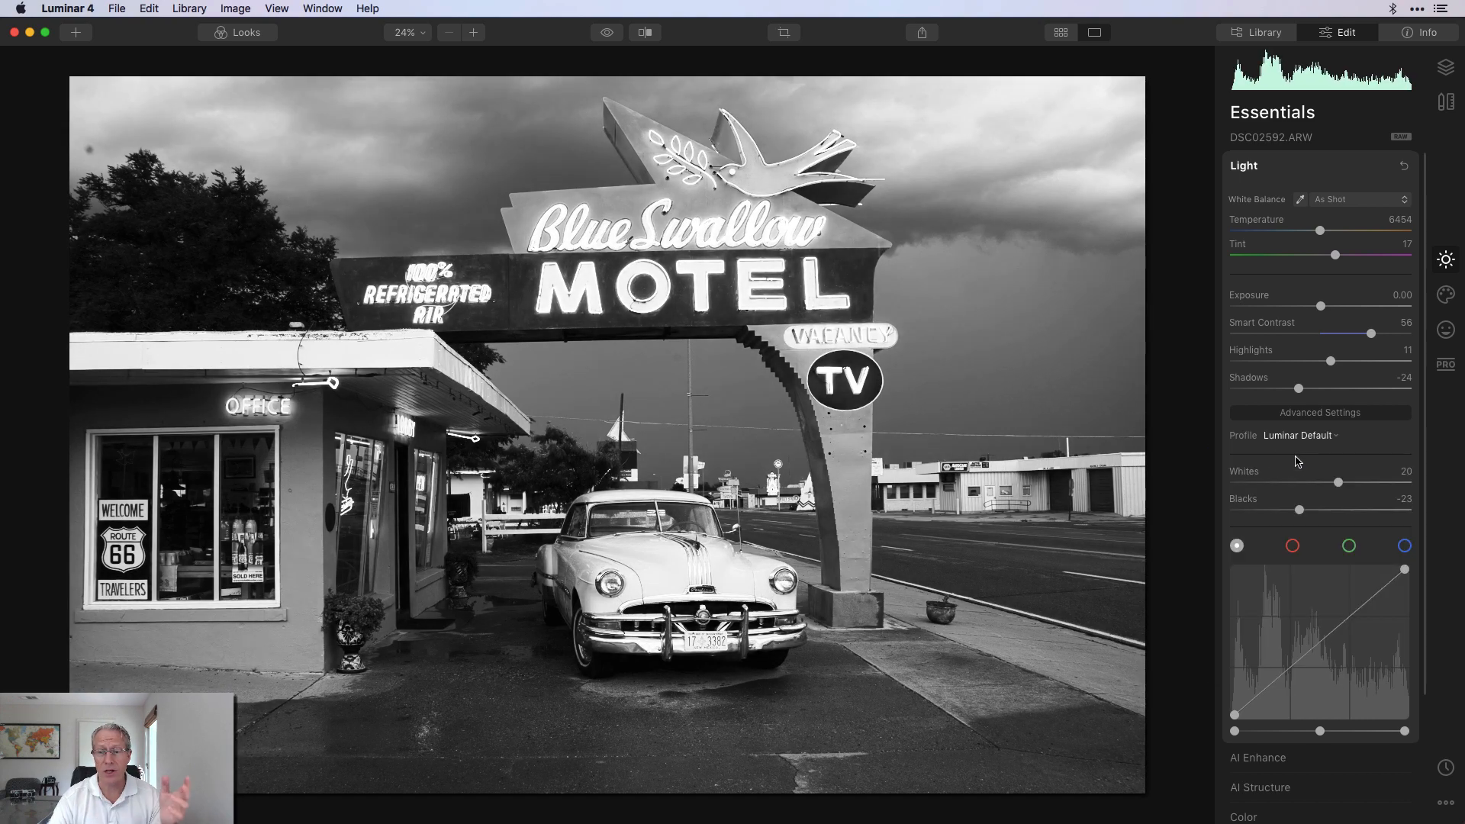
pyautogui.click(1304, 440)
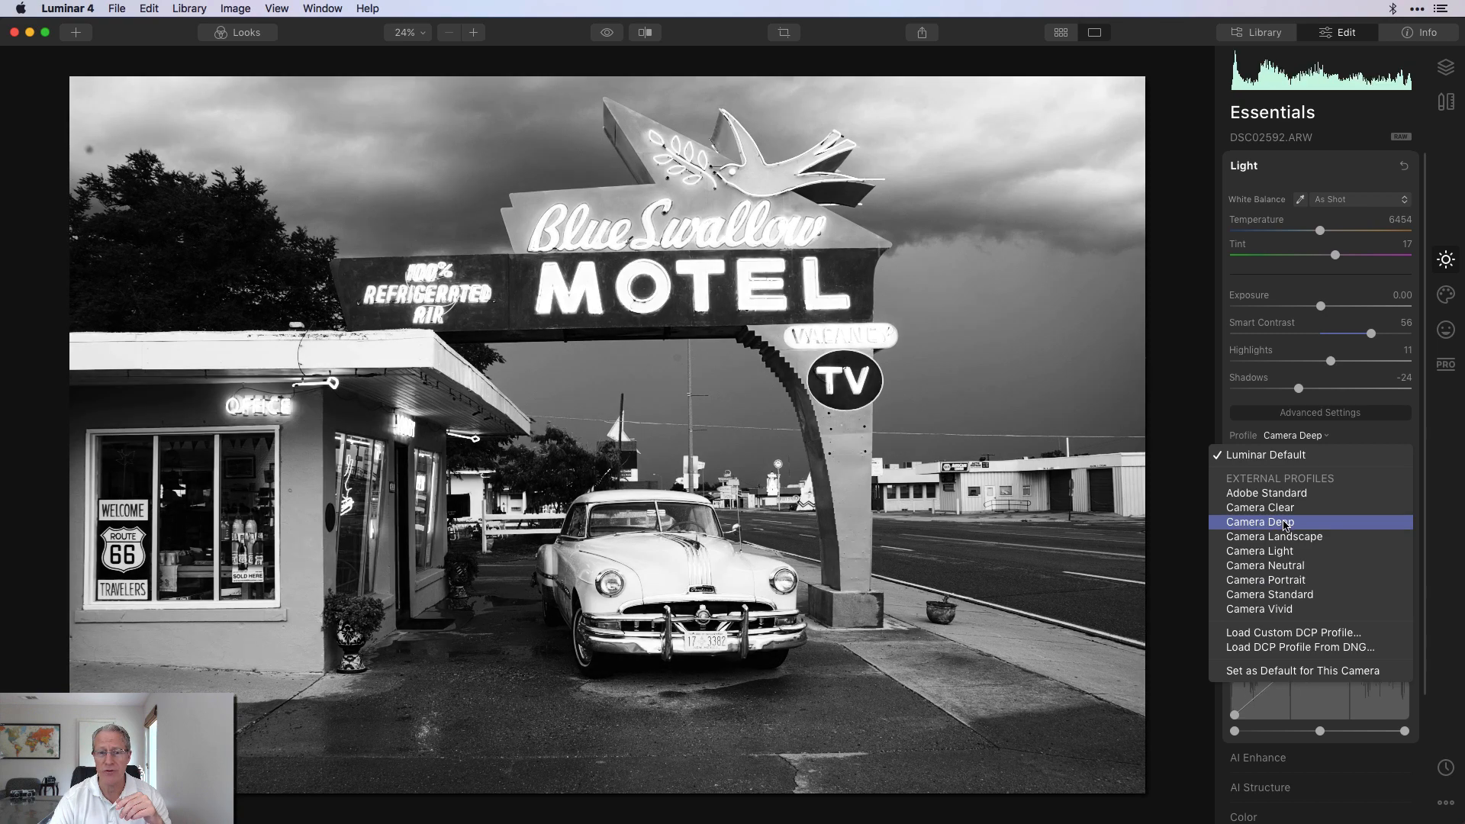
pyautogui.click(1284, 523)
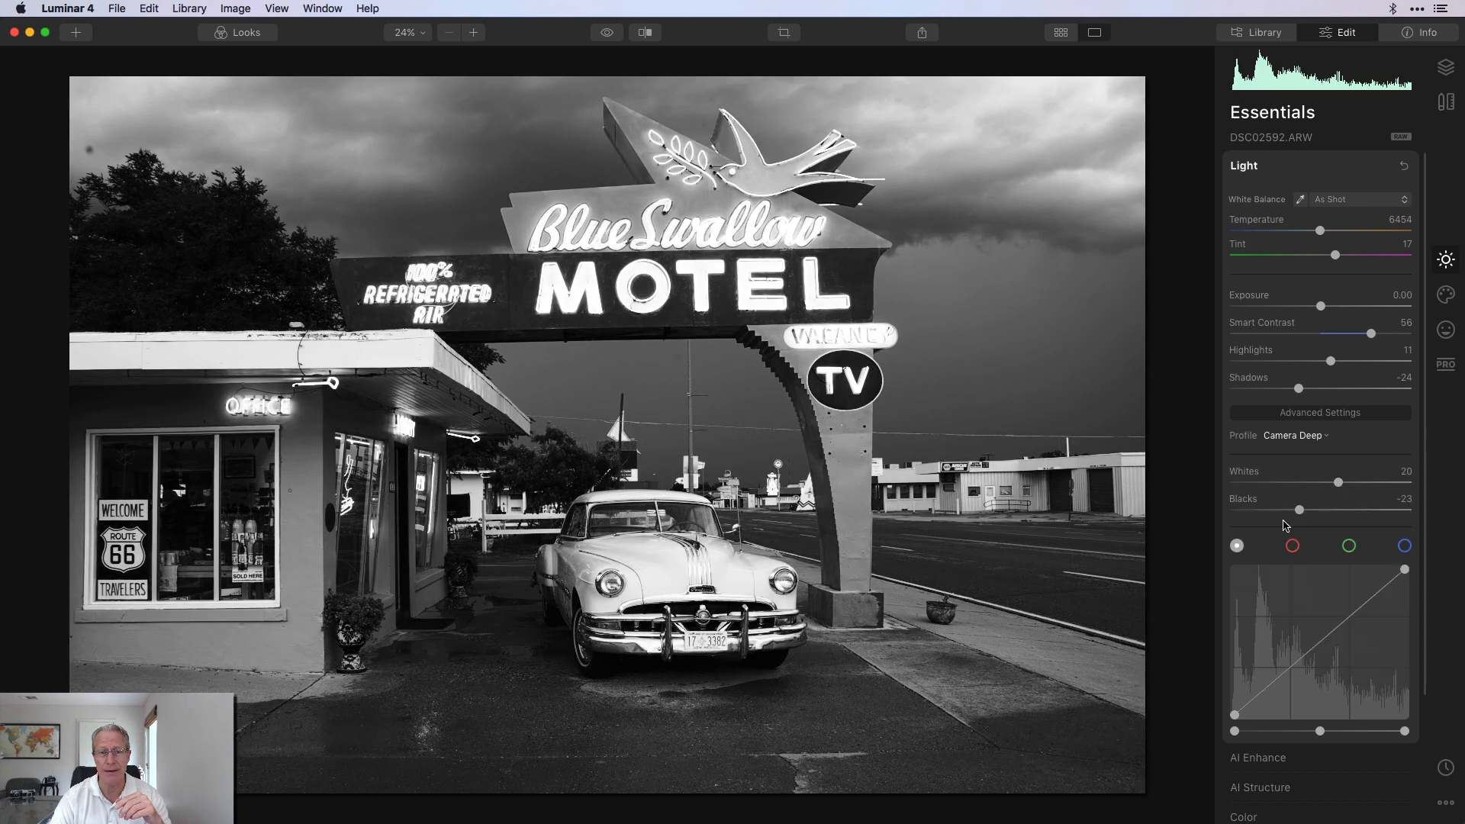
pyautogui.click(1298, 440)
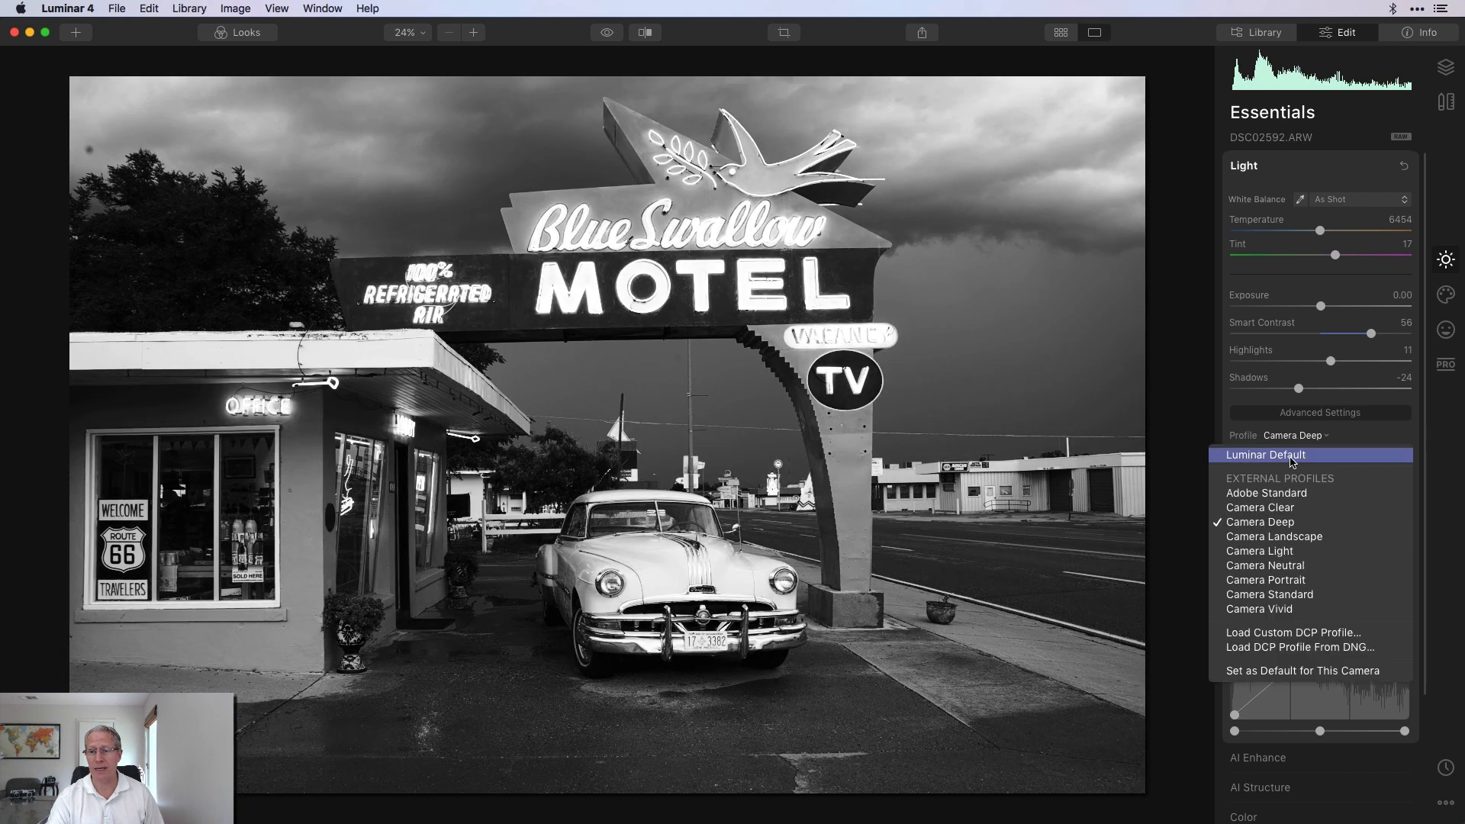
pyautogui.click(1295, 455)
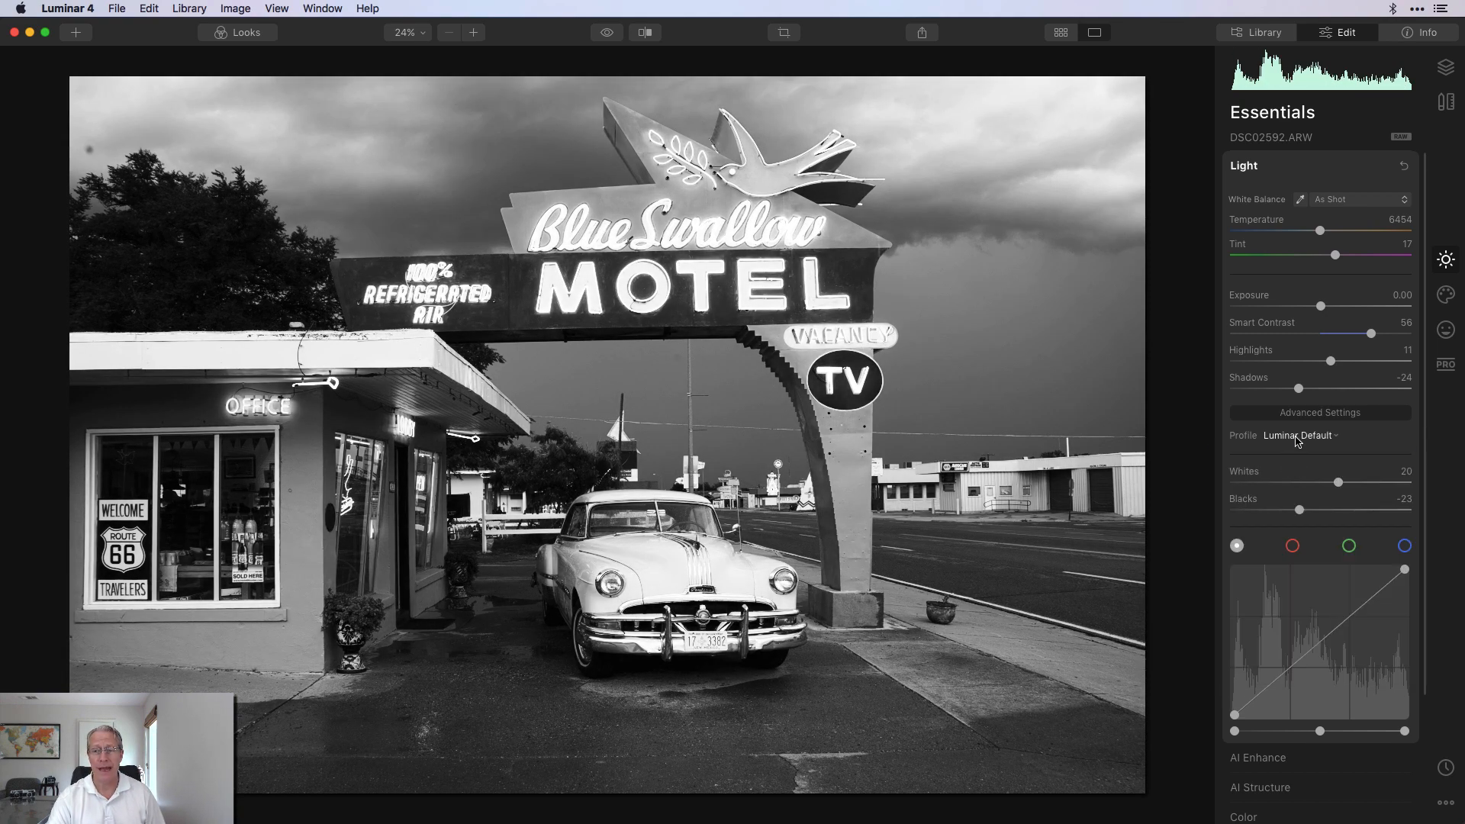
pyautogui.click(1297, 438)
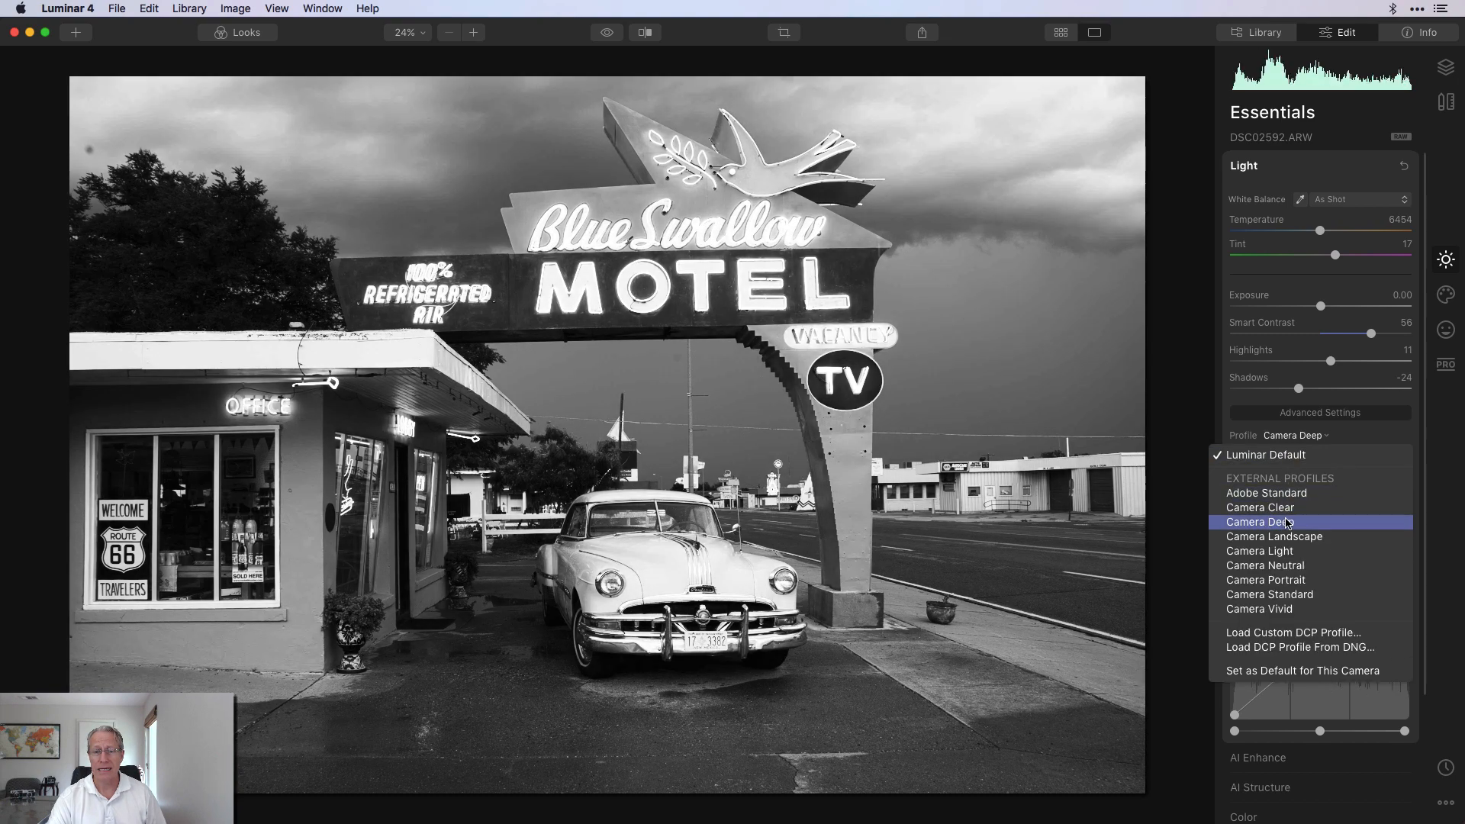
pyautogui.click(1288, 522)
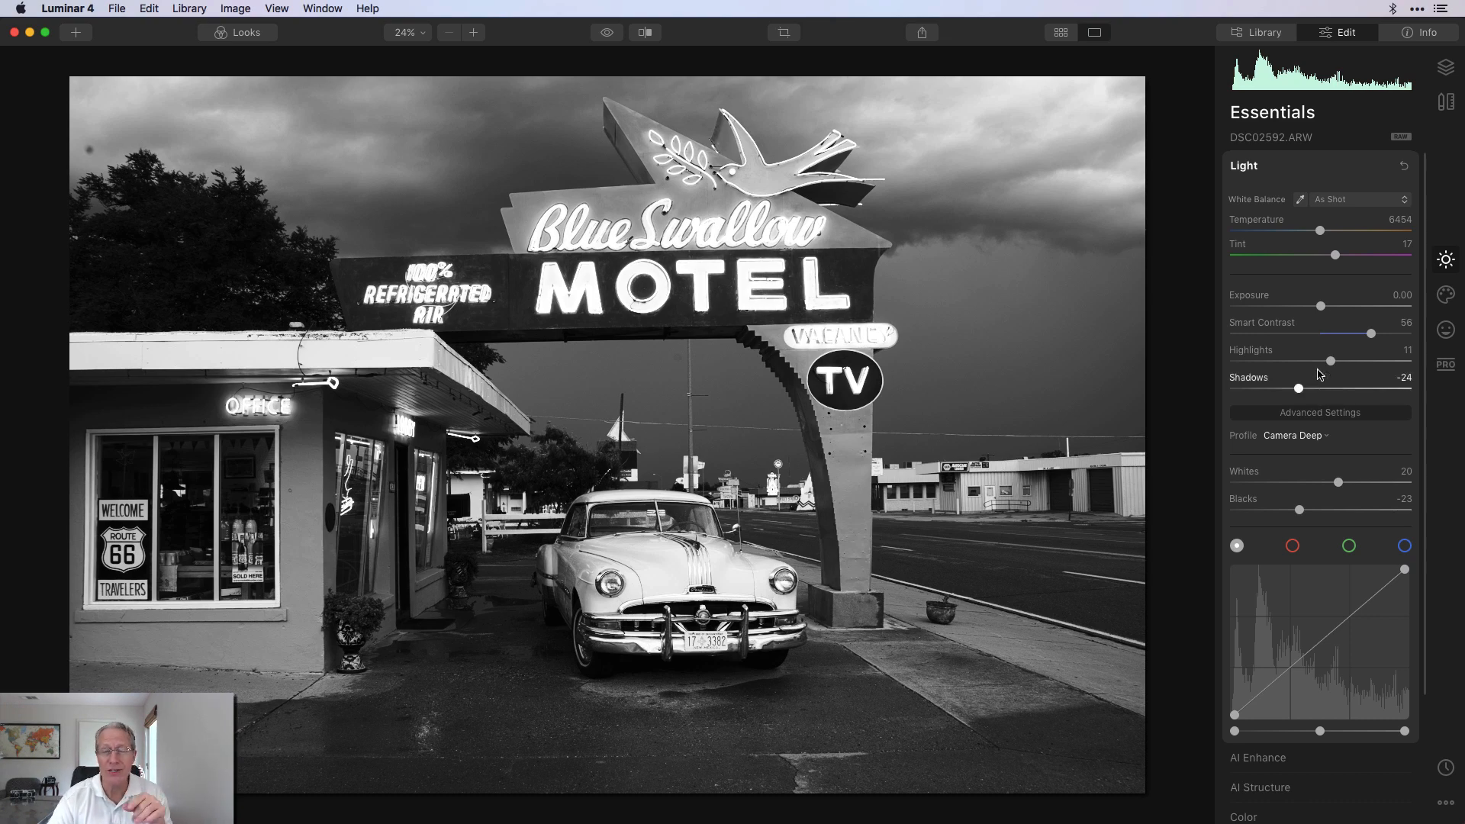
# Step: Try a Temperature of 2768 on the black-and-white photo and reset it to the as-shot value
pyautogui.moveTo(1320, 232); pyautogui.dragTo(1257, 235)
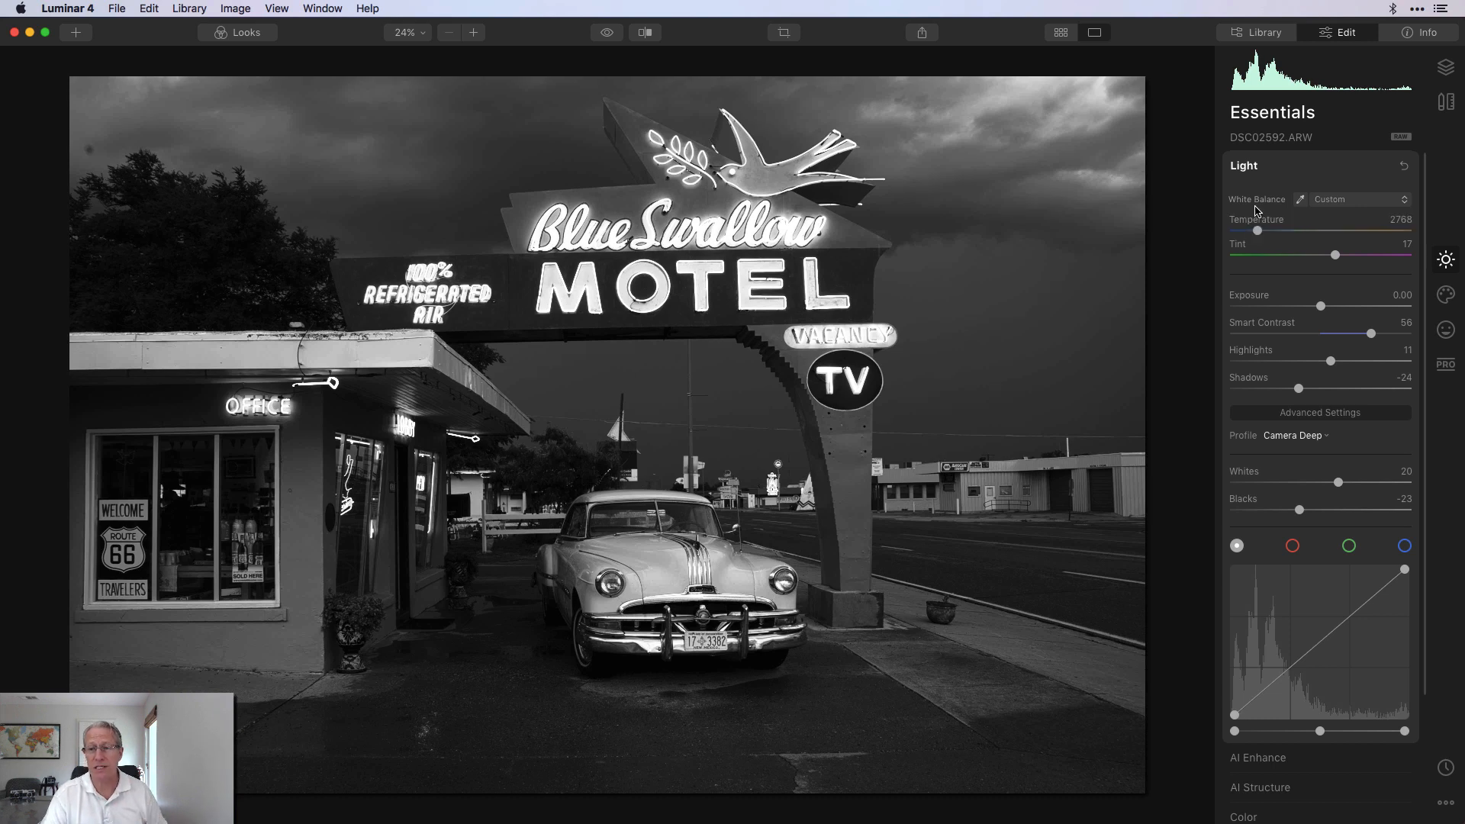
pyautogui.doubleClick(1256, 222)
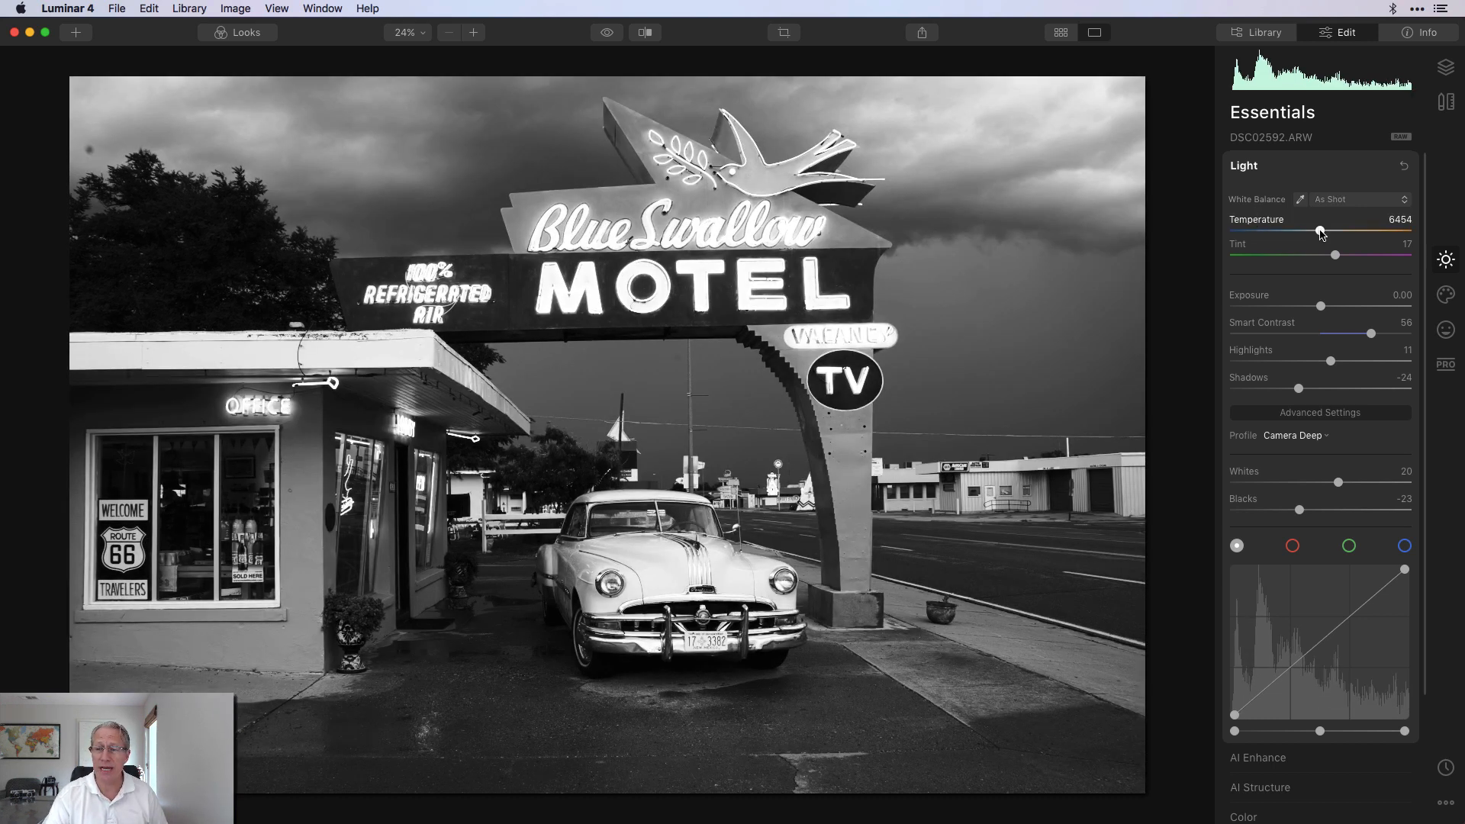
# Step: Try a Temperature of 3494 and a Tint of -11, and reset all Light adjustments
pyautogui.moveTo(1319, 230)
pyautogui.mouseDown()
pyautogui.moveTo(1275, 230)
pyautogui.moveTo(1378, 253)
pyautogui.moveTo(1297, 254)
pyautogui.moveTo(1309, 253)
pyautogui.mouseUp()
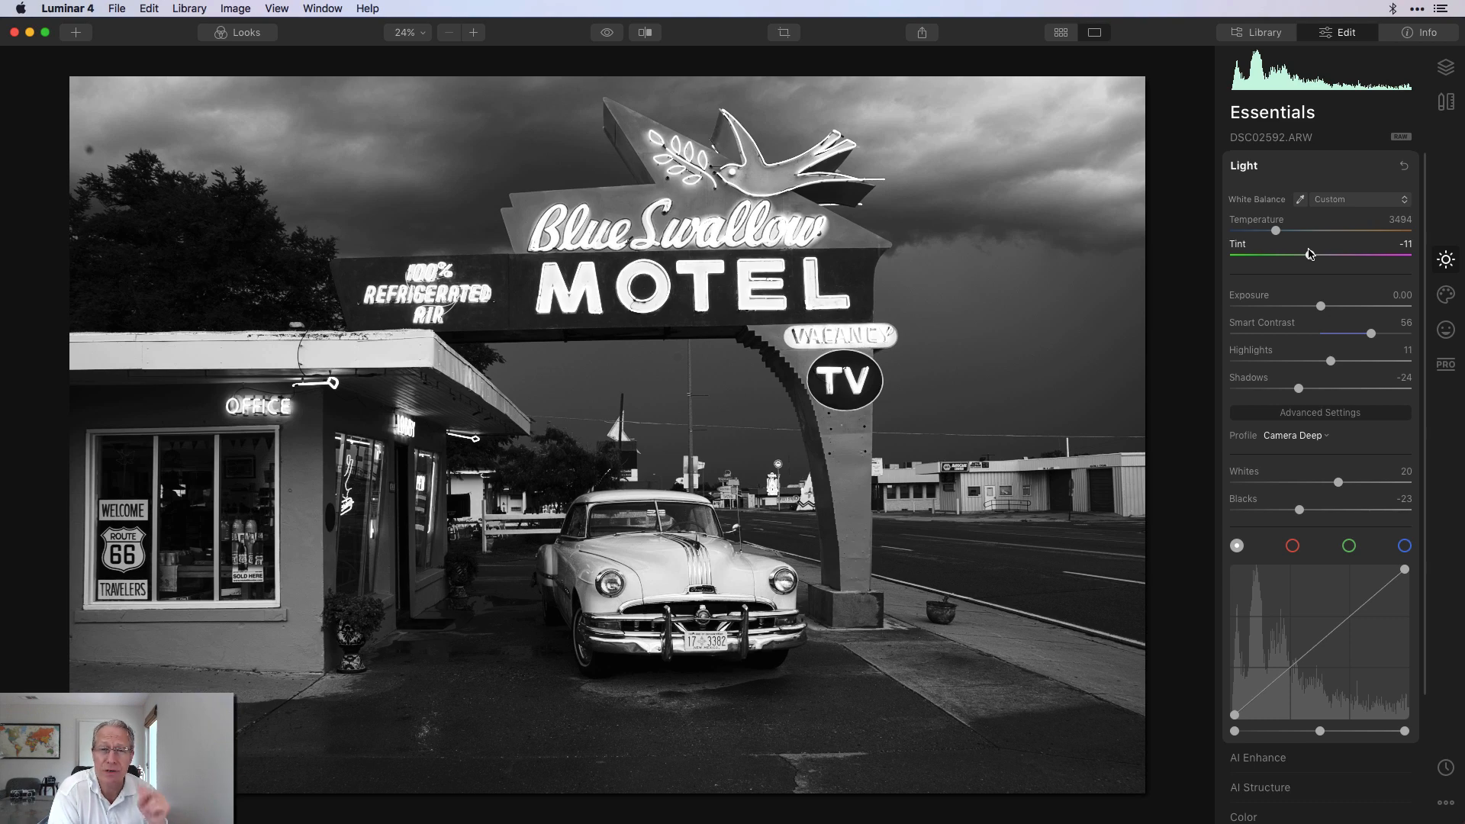
pyautogui.click(1403, 167)
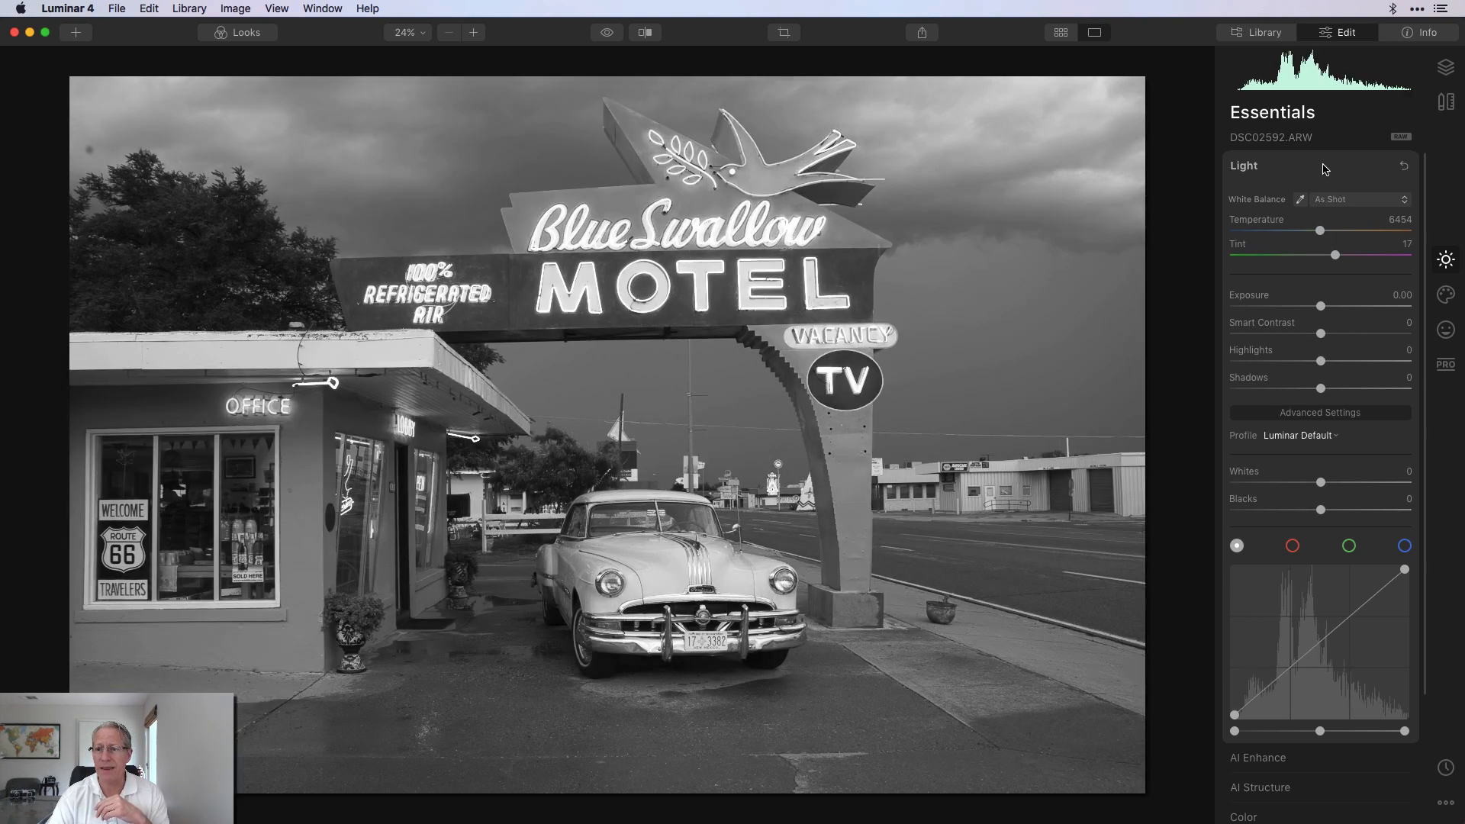
pyautogui.click(1325, 169)
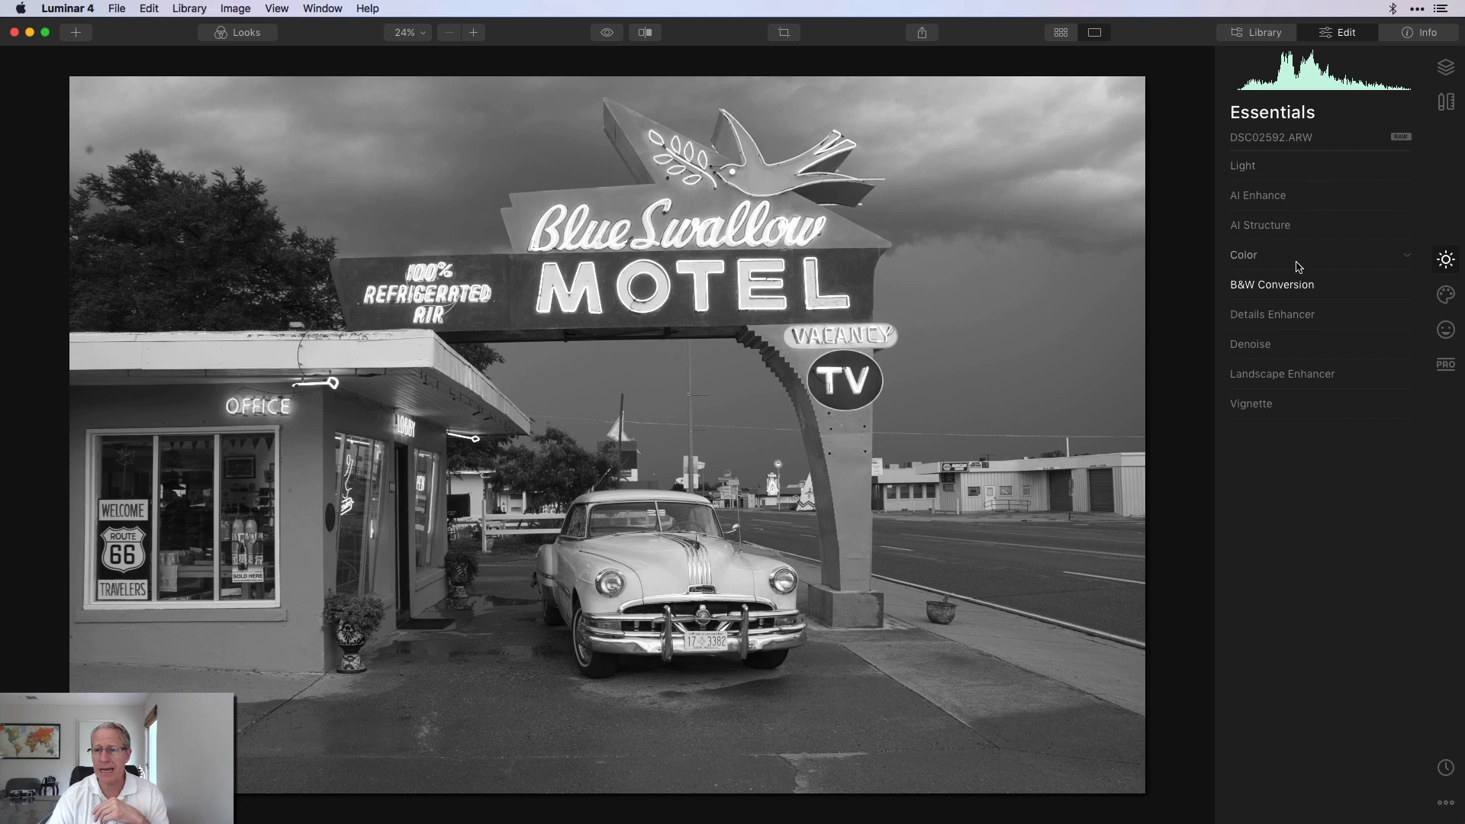
# Step: Reset the B&W Conversion to bring the color back and set the Color Saturation and Vibrance to 100
pyautogui.click(1295, 289)
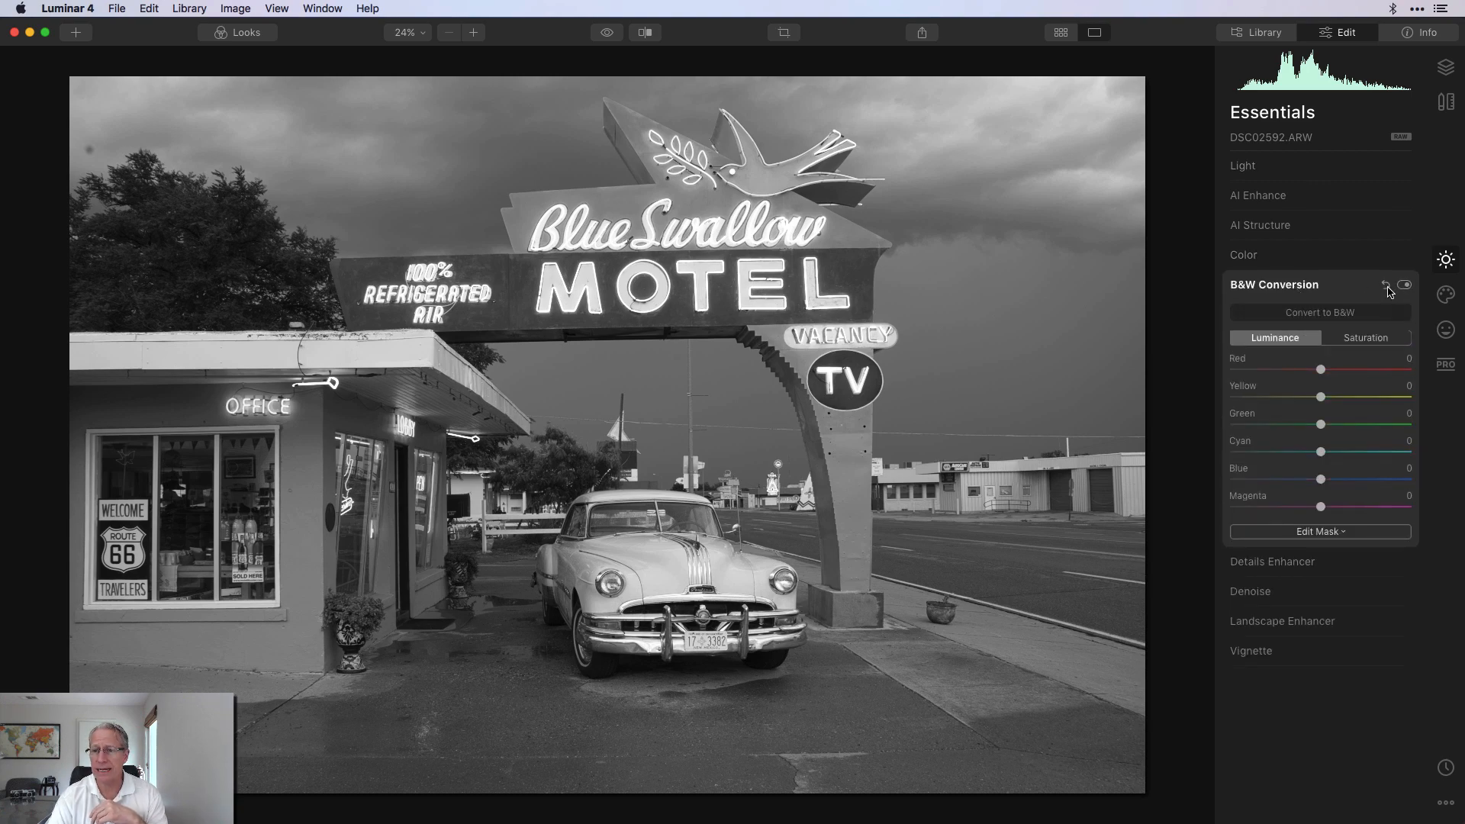
pyautogui.click(1326, 288)
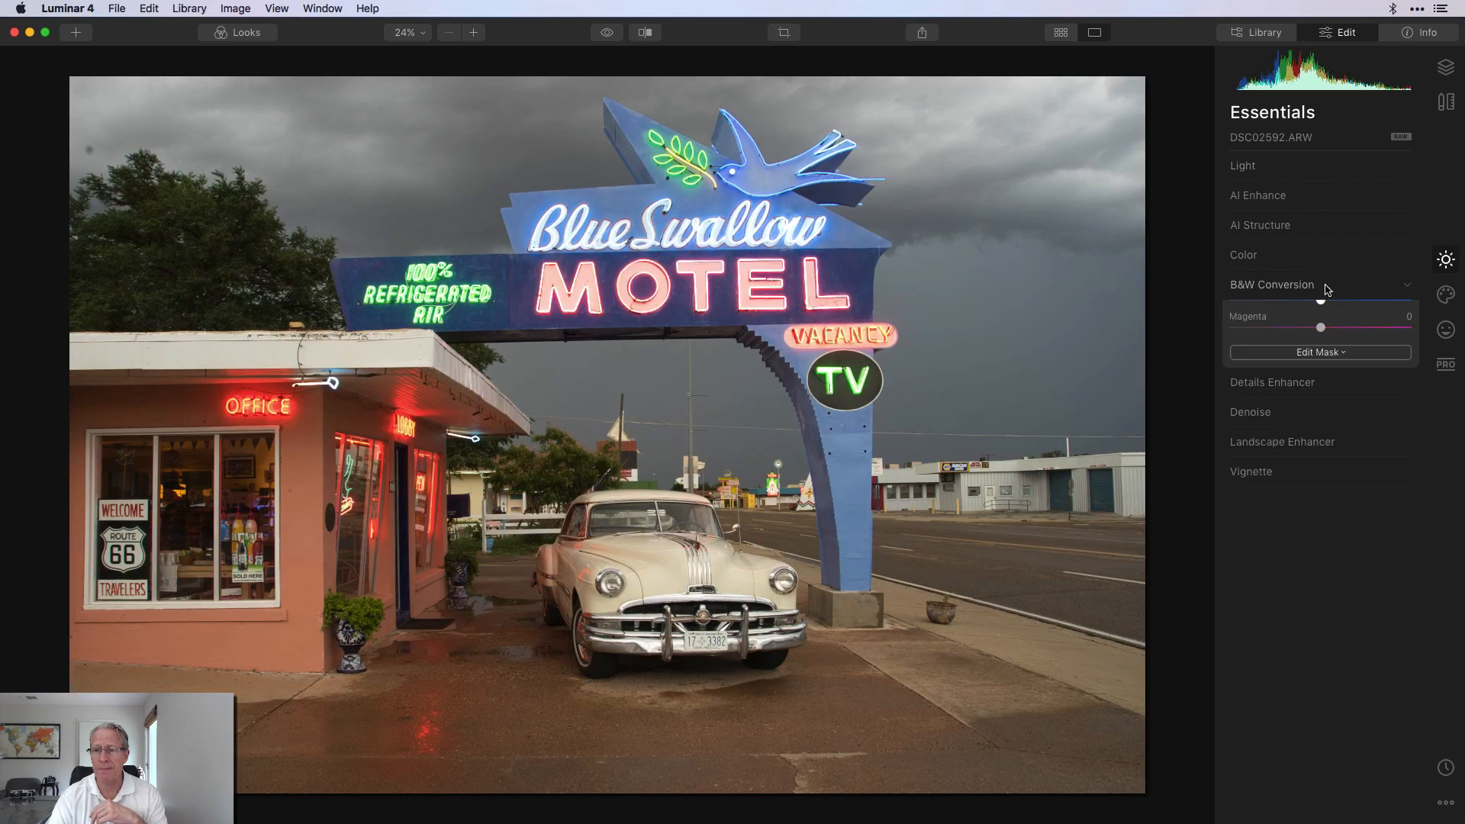
pyautogui.click(1287, 264)
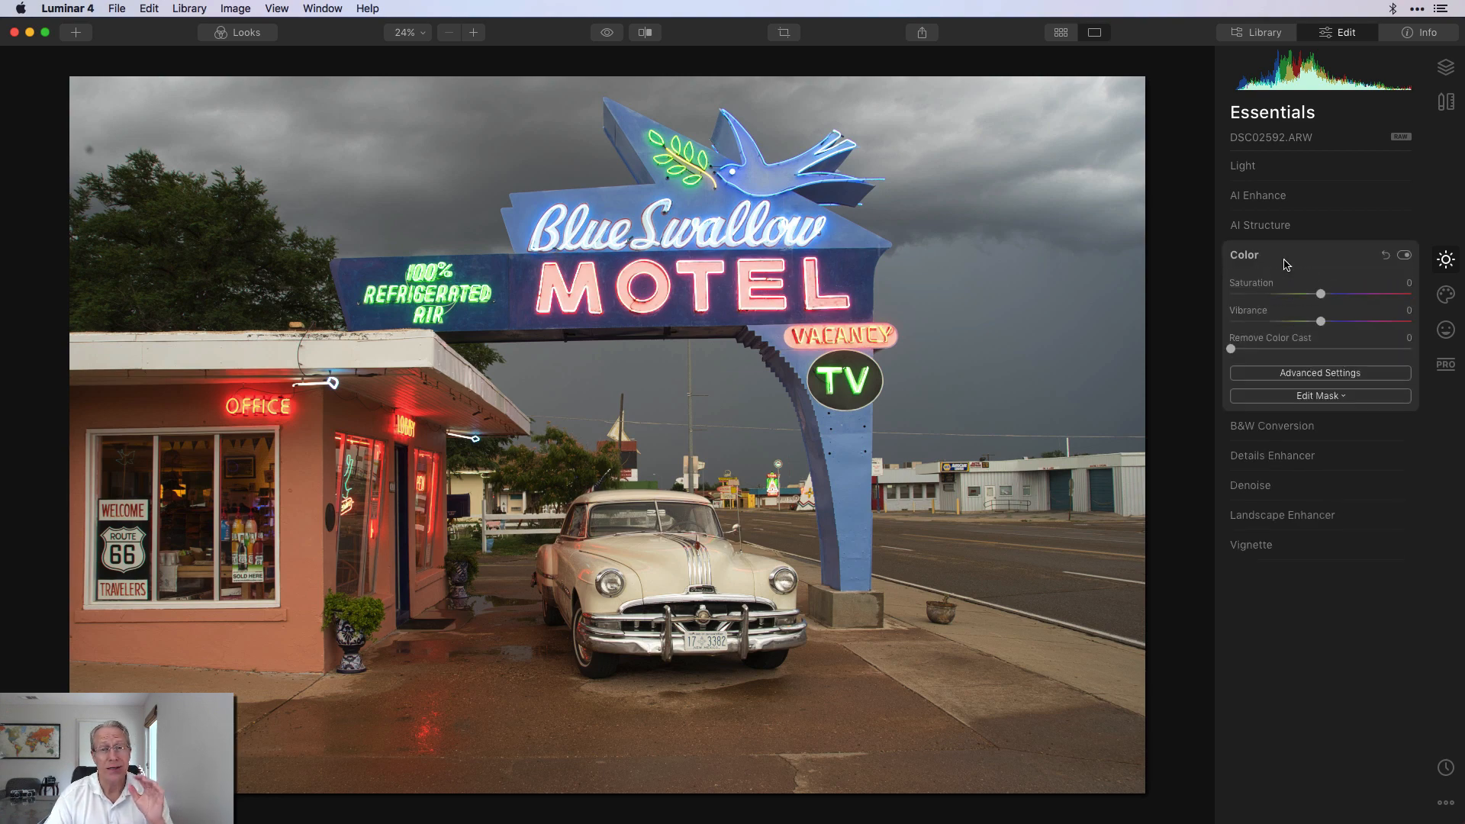
pyautogui.moveTo(1321, 294); pyautogui.dragTo(1412, 321)
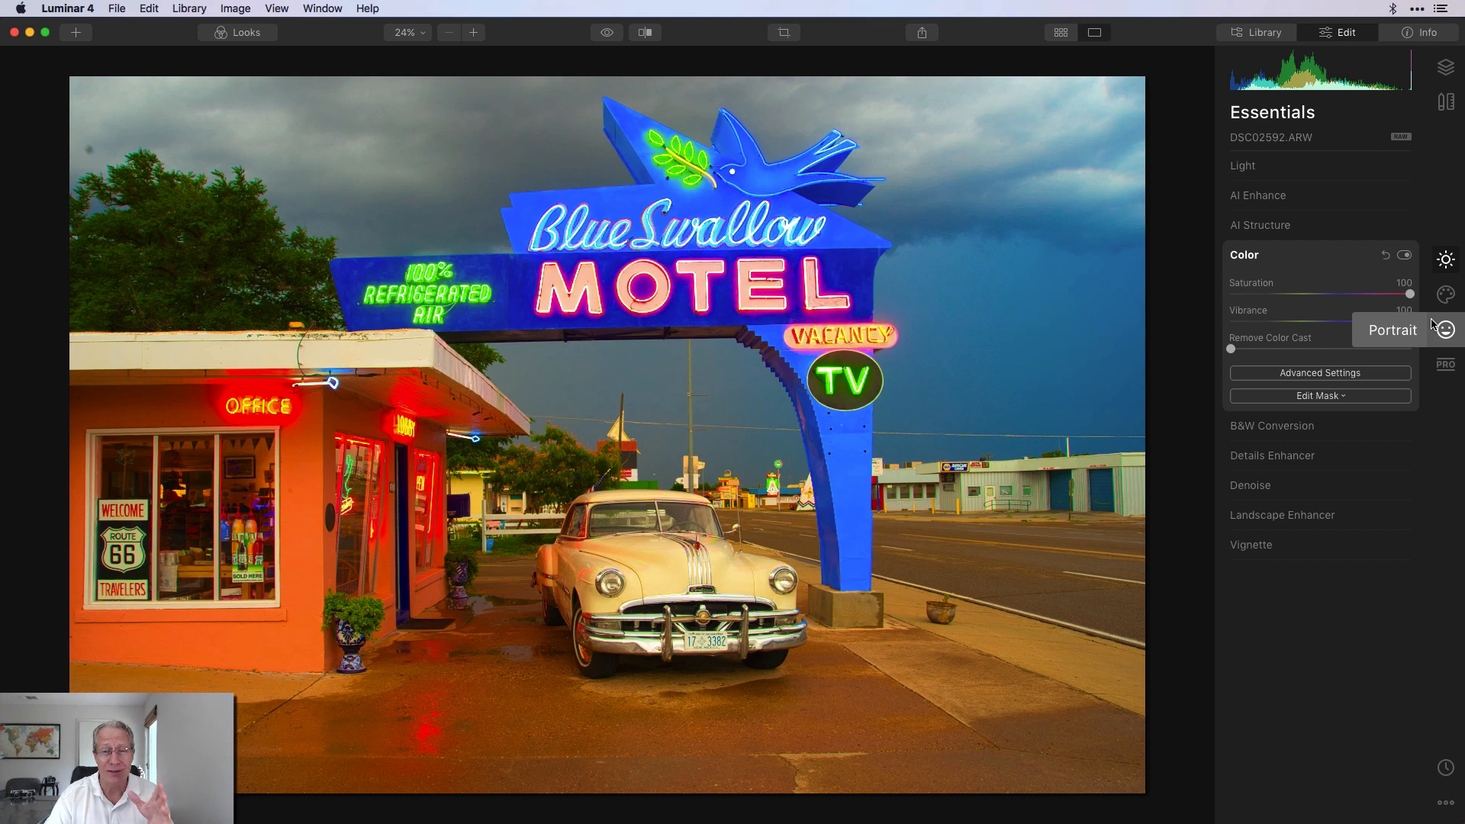
# Step: Convert the saturated photo to black and white and compare it with the Color adjustments off and on
pyautogui.click(1301, 426)
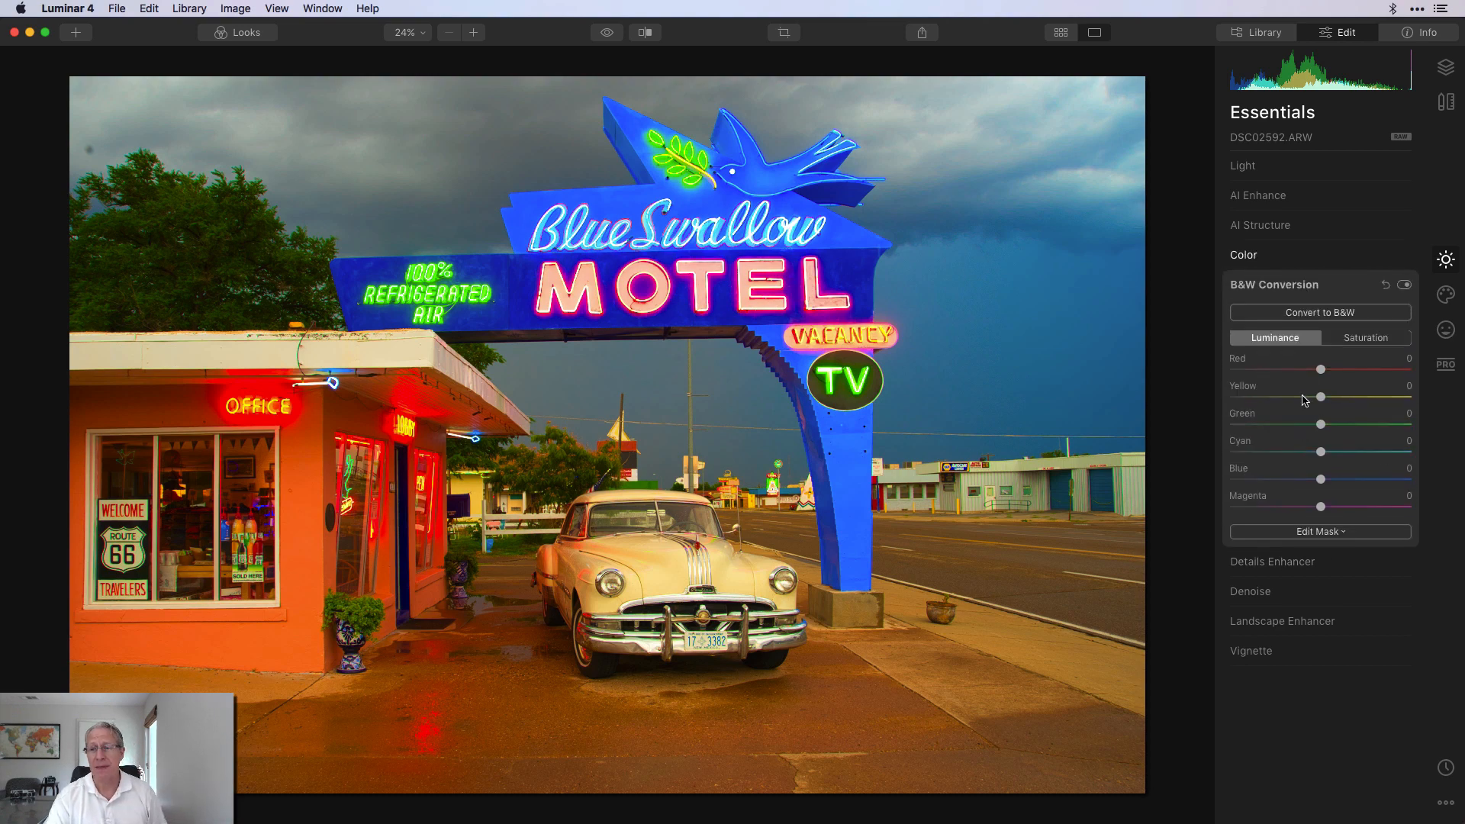
pyautogui.click(1319, 315)
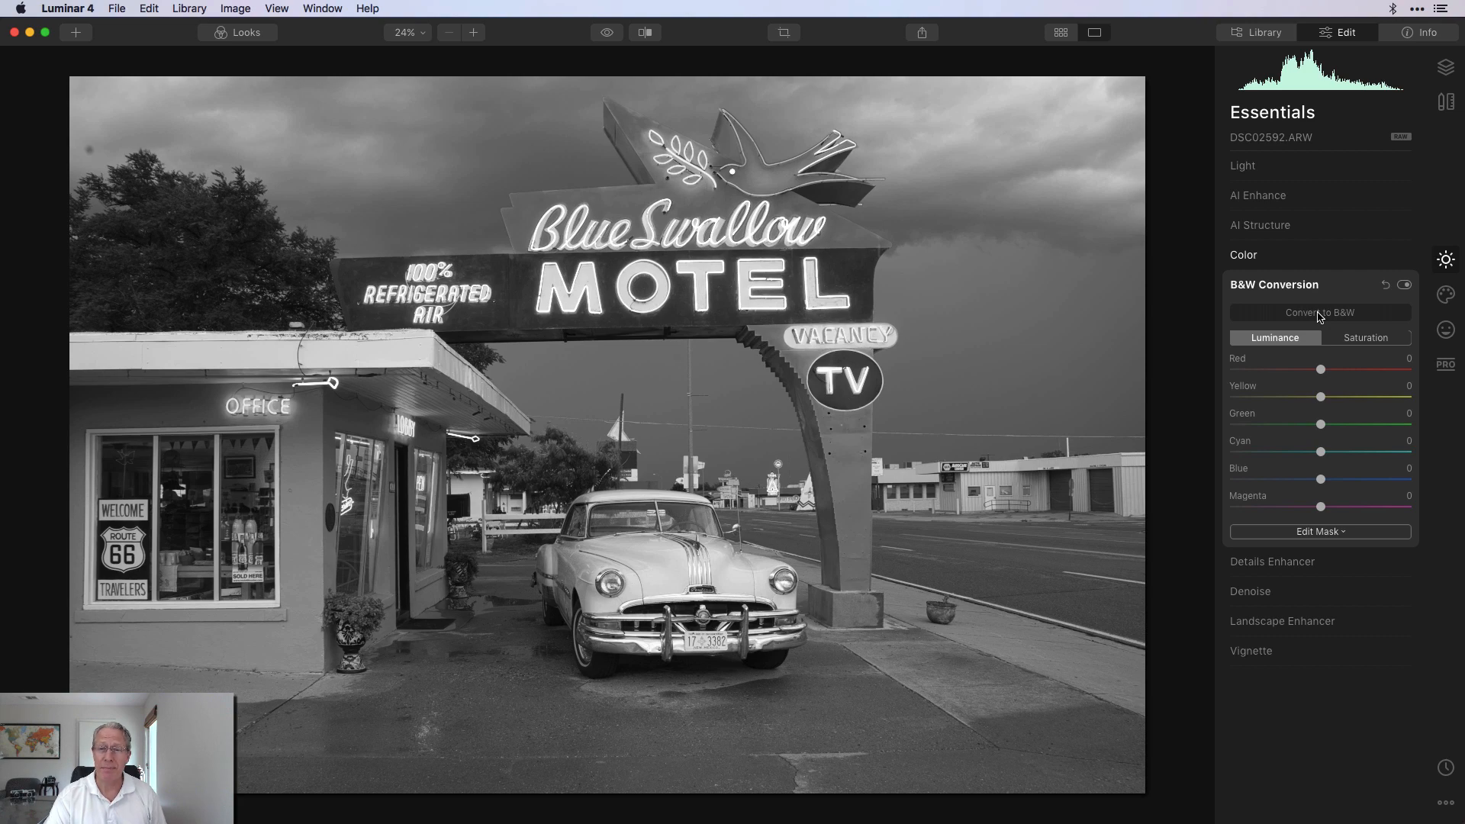
pyautogui.click(1313, 263)
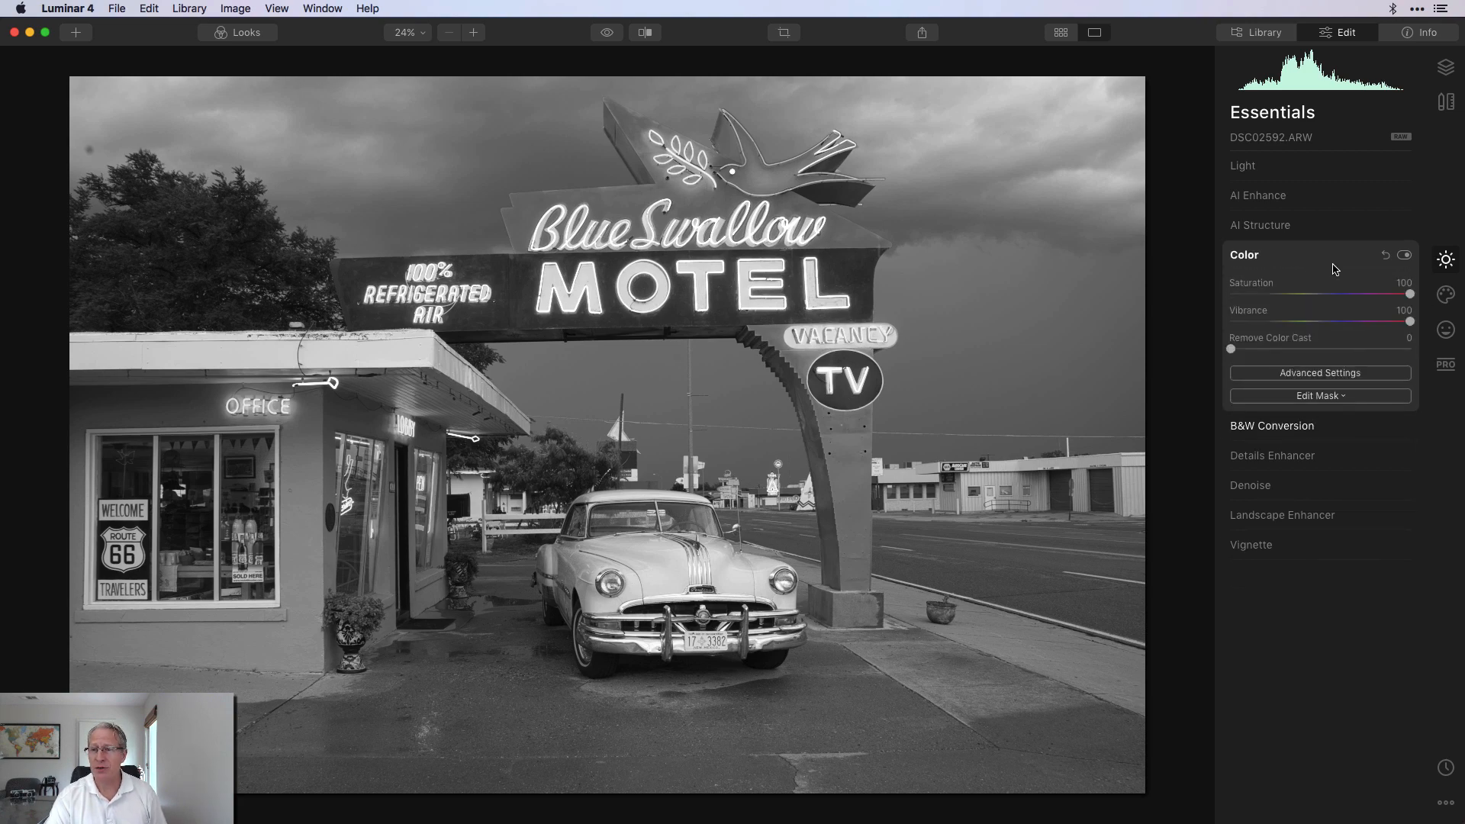
pyautogui.click(1403, 257)
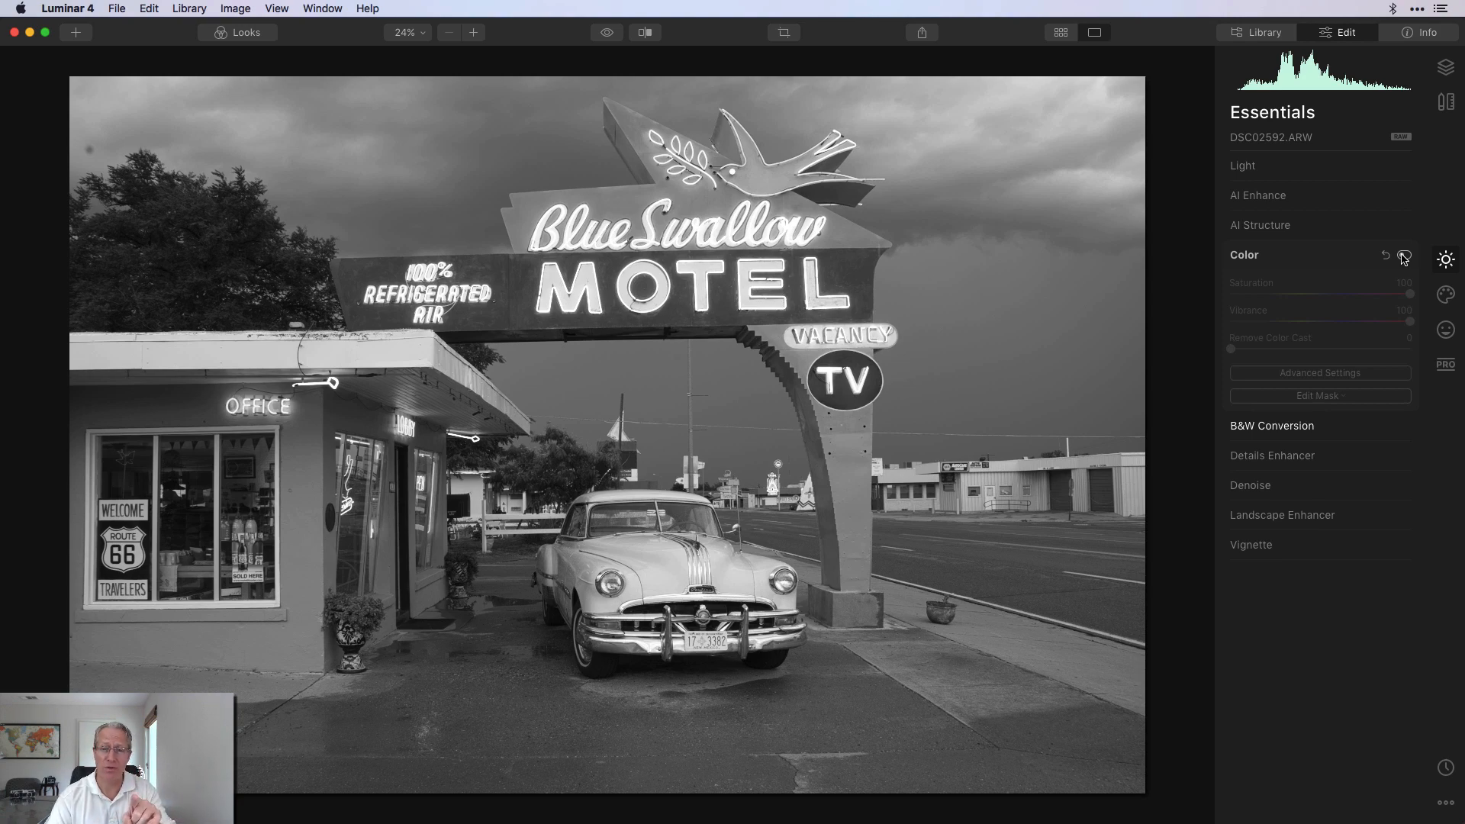
pyautogui.click(1404, 256)
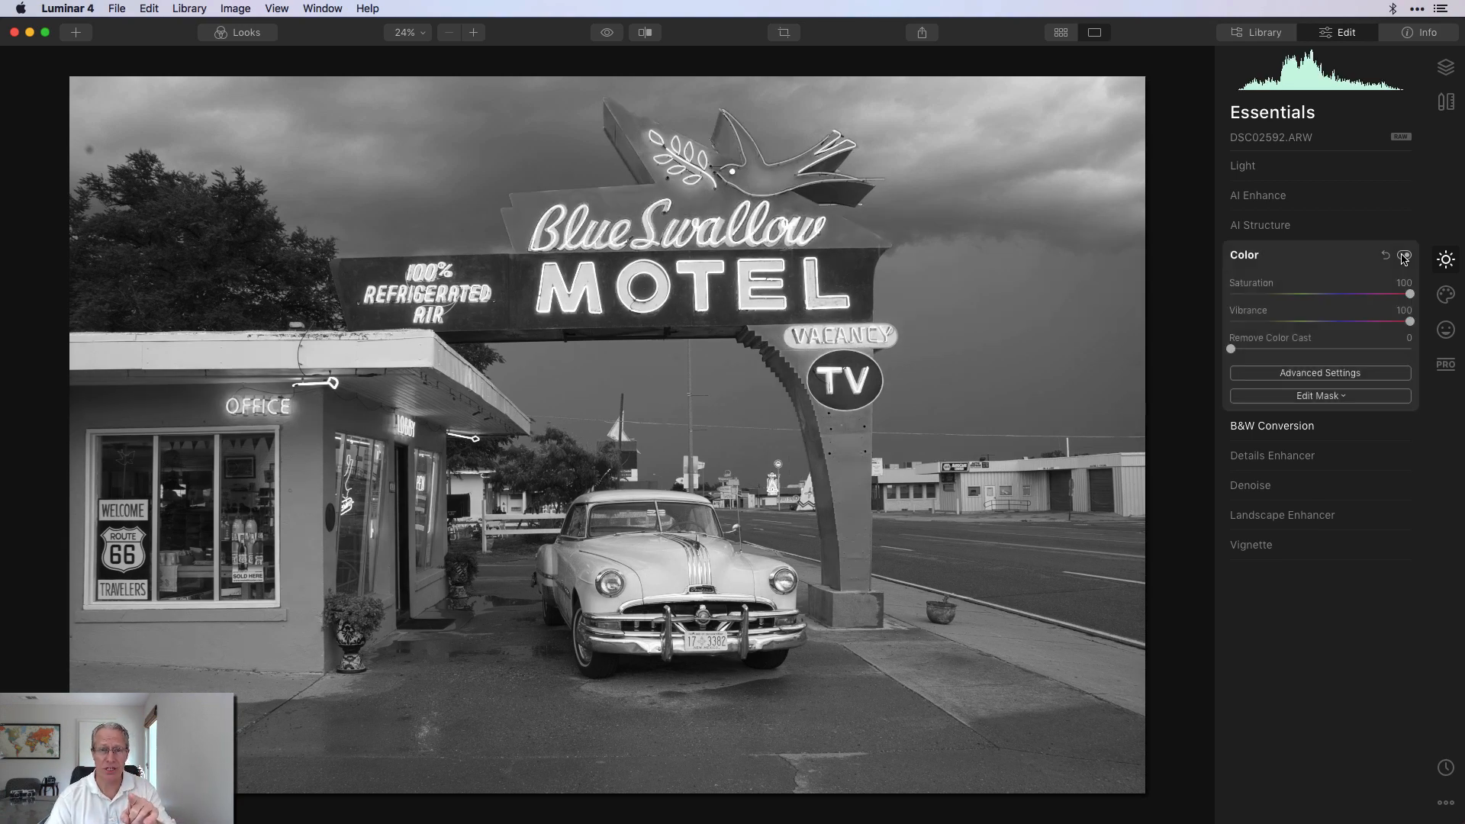
# Step: Show the advanced Color settings and compare the black-and-white photo with the original
pyautogui.click(1315, 373)
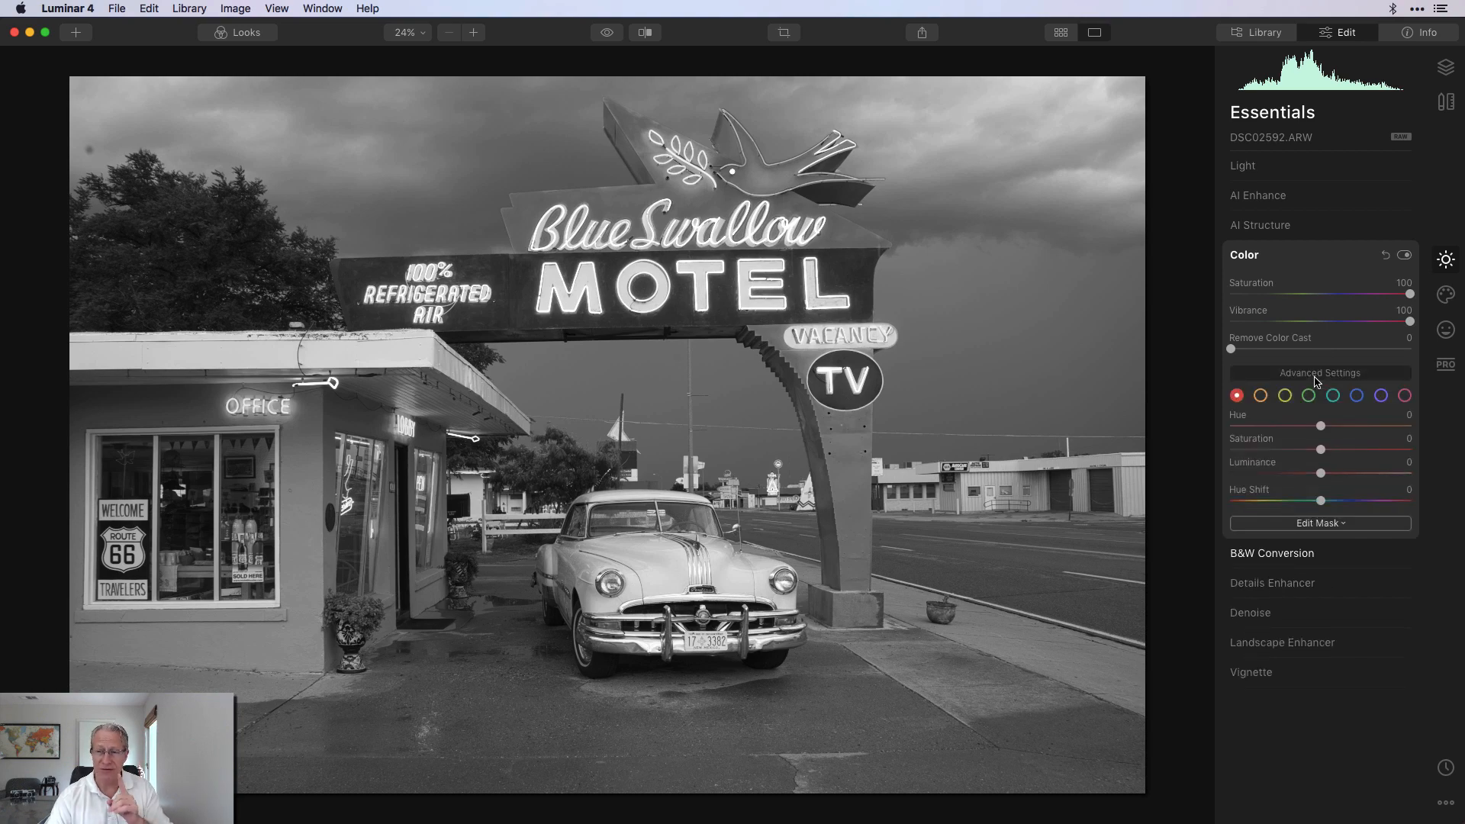
pyautogui.click(607, 33)
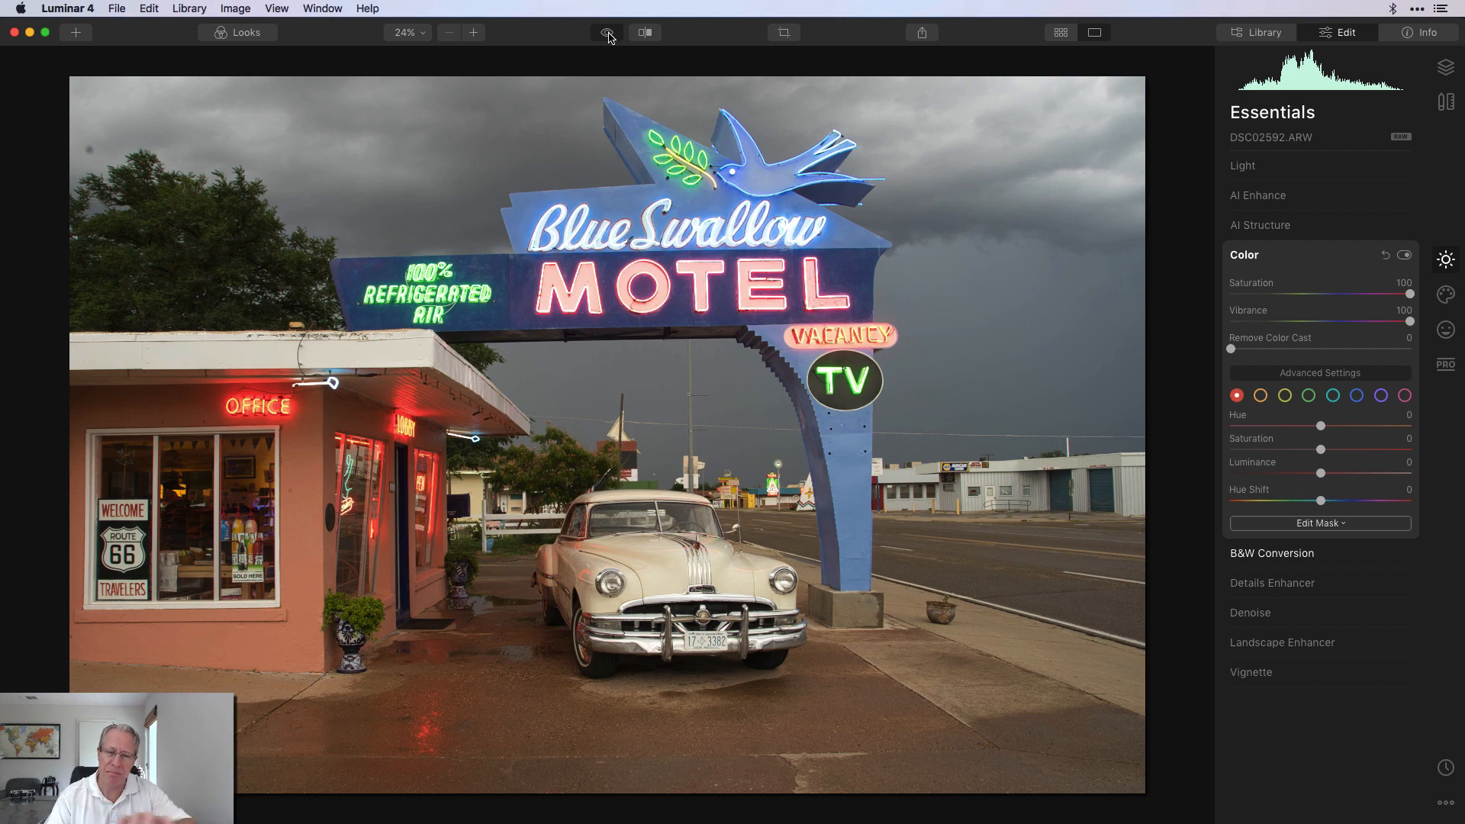
pyautogui.click(608, 34)
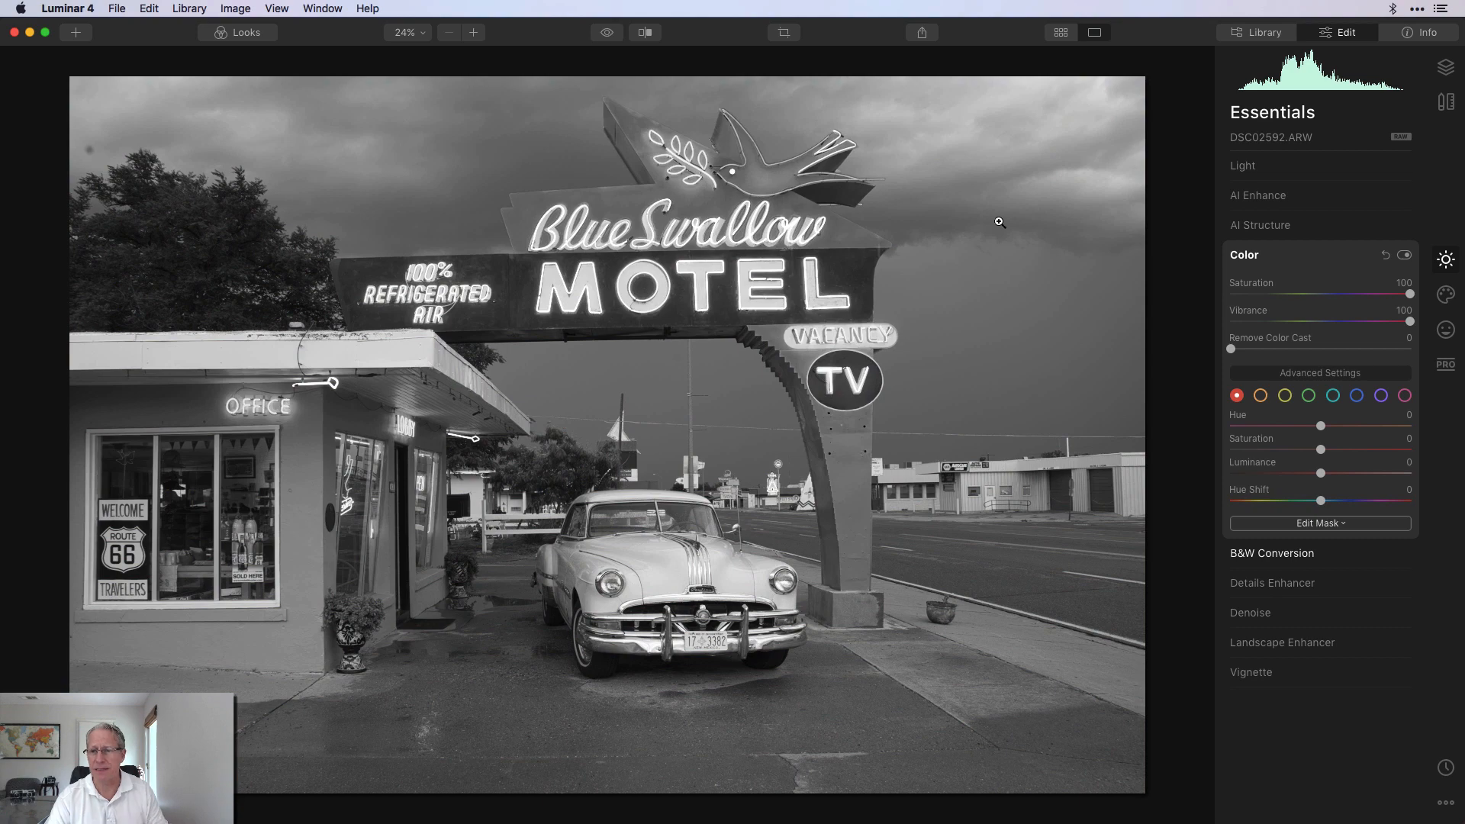
# Step: Set the orange channel's Saturation to 100 and its Luminance to -53 in the advanced Color settings
pyautogui.click(1261, 396)
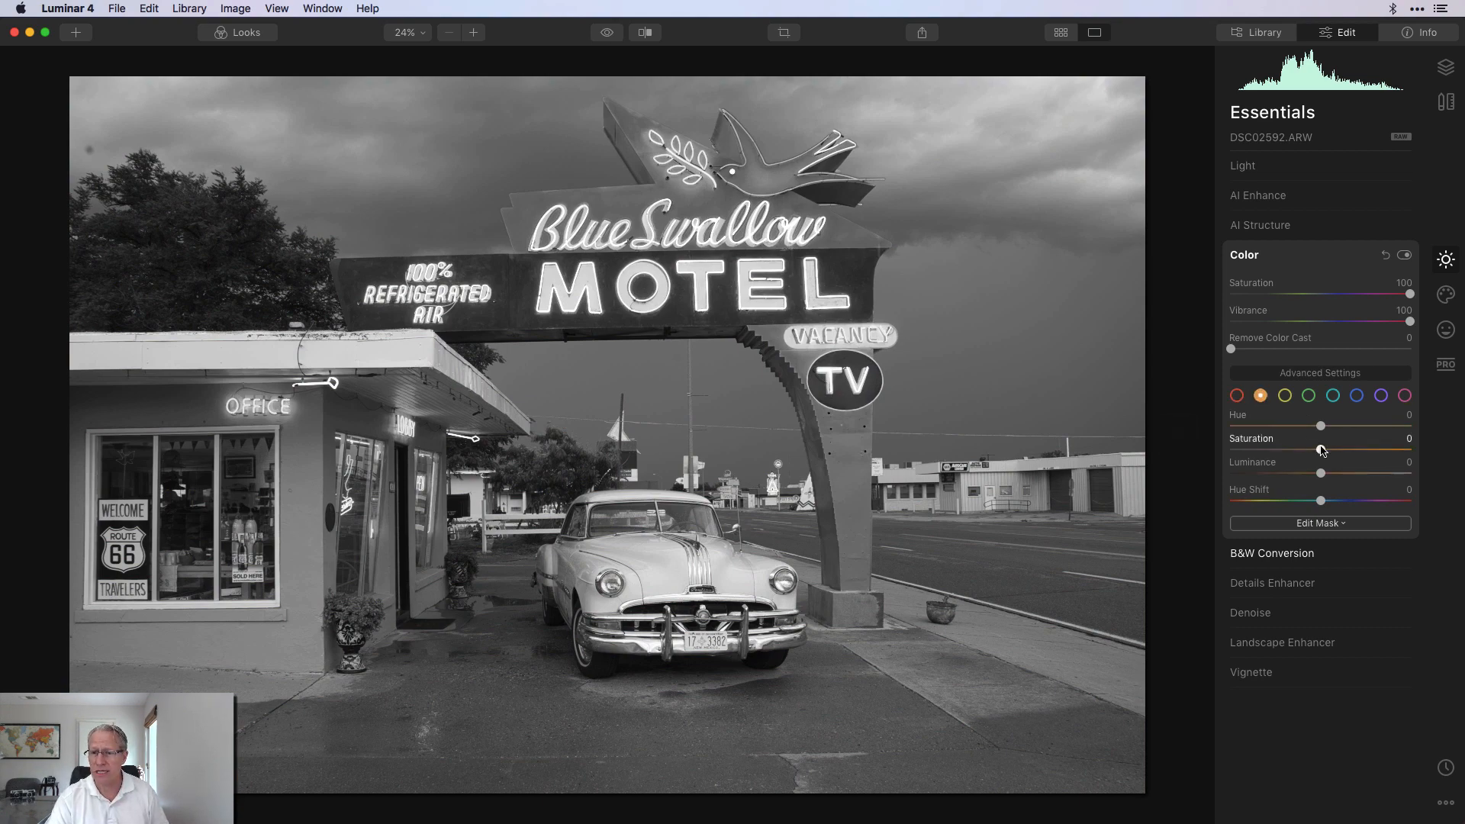
pyautogui.moveTo(1321, 449); pyautogui.dragTo(1411, 450)
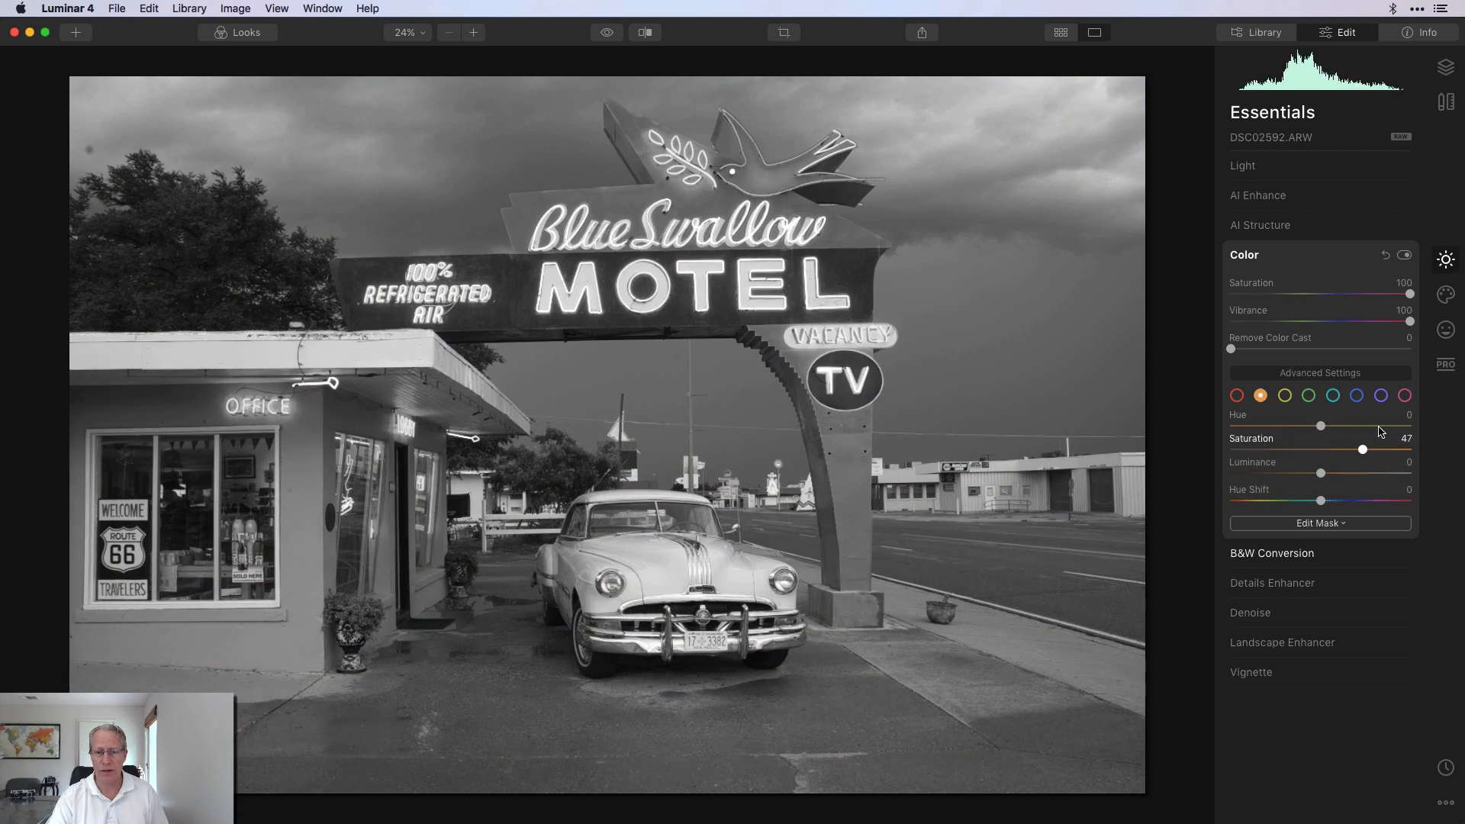
pyautogui.moveTo(1320, 473); pyautogui.dragTo(1271, 473)
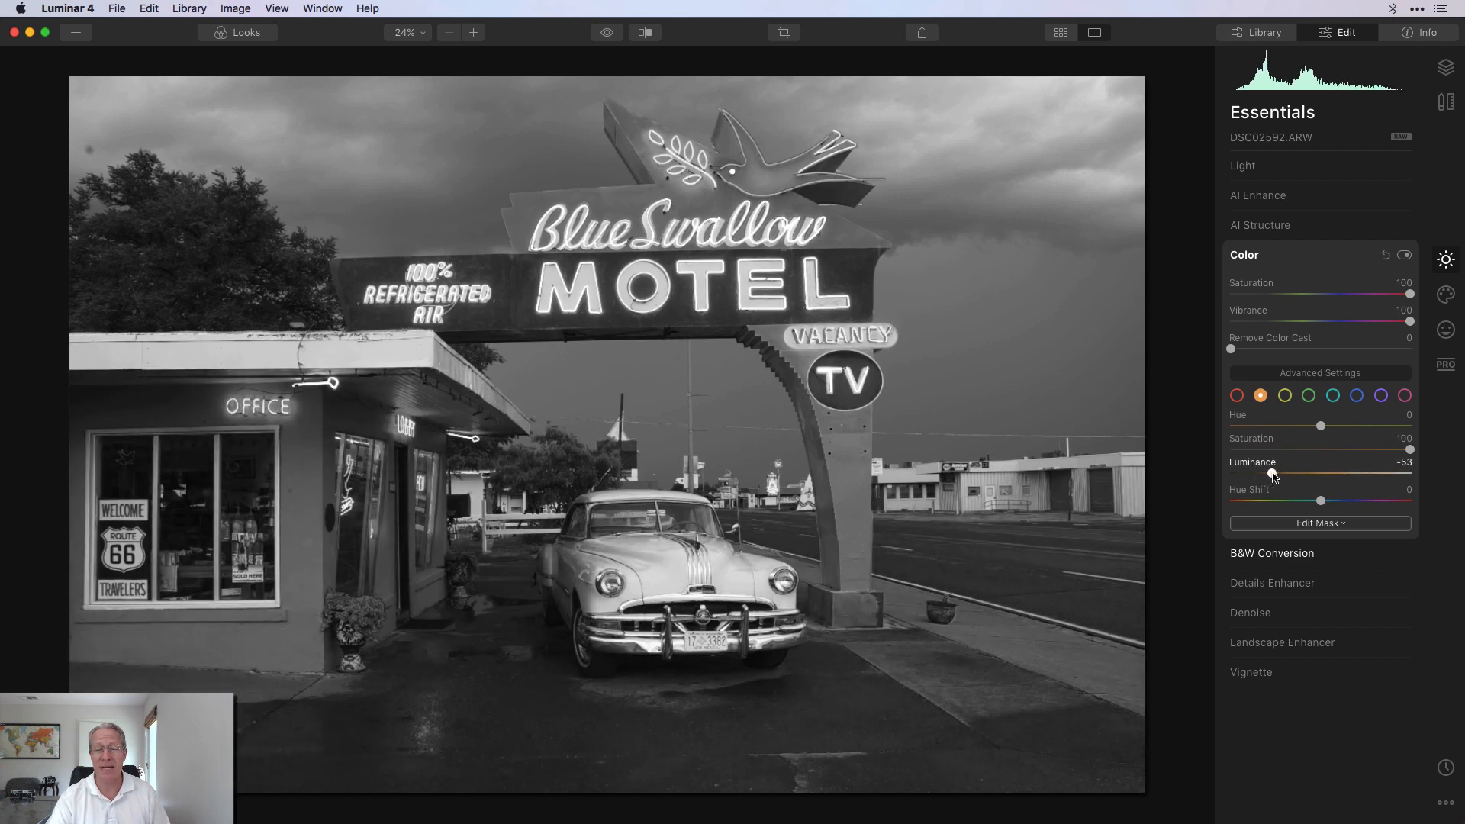
# Step: Raise the blue channel's Saturation to its maximum and lower its Luminance to darken the sign
pyautogui.click(1357, 396)
pyautogui.moveTo(1320, 473); pyautogui.dragTo(1415, 441)
pyautogui.moveTo(1280, 478); pyautogui.dragTo(1268, 479)
# Step: Set the orange channel's Hue to -83 and compare the photo with the Color adjustments off and on
pyautogui.moveTo(1321, 426); pyautogui.dragTo(1245, 425)
pyautogui.click(1260, 396)
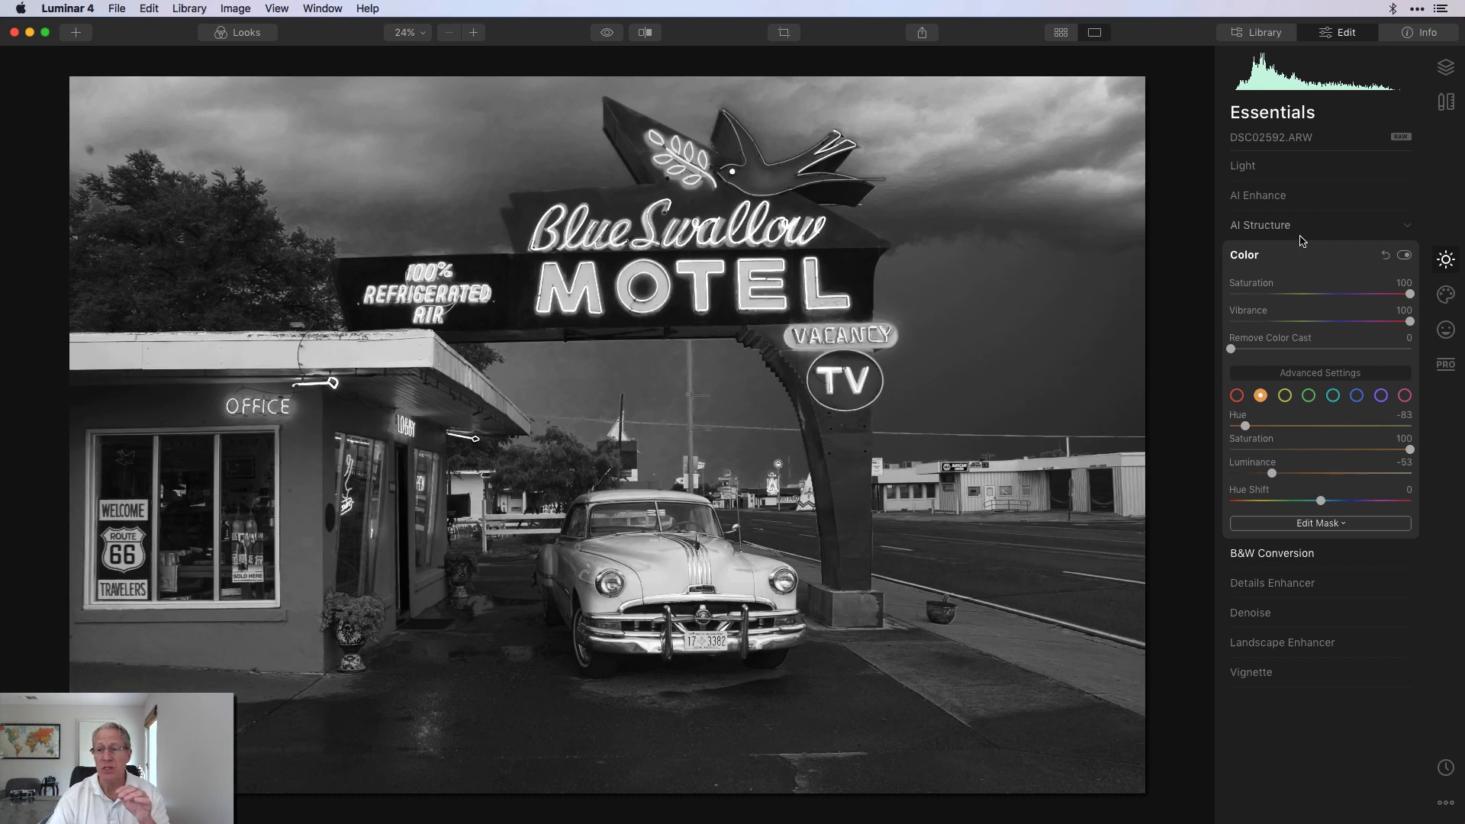
pyautogui.click(1402, 257)
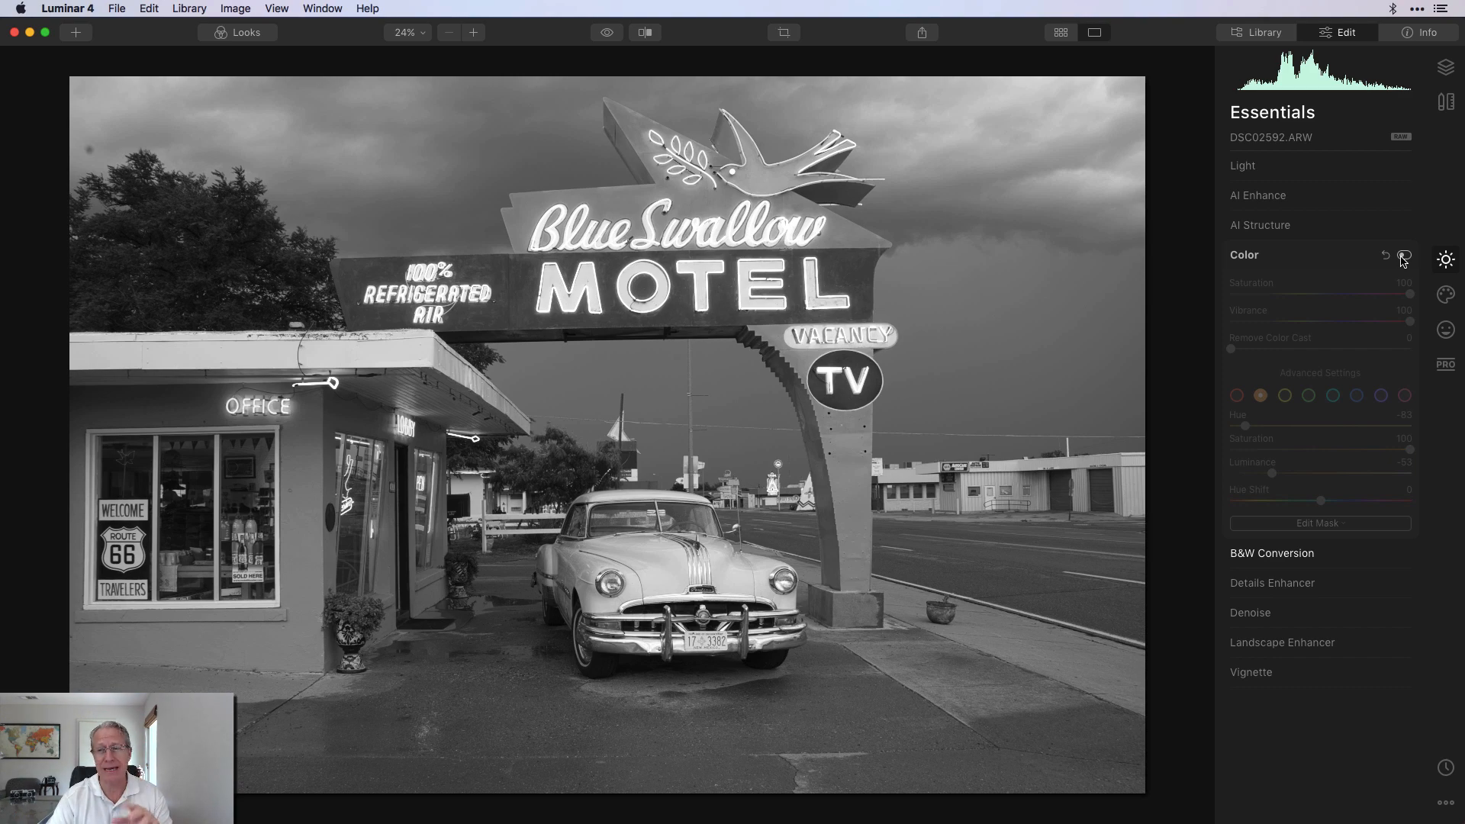
pyautogui.click(1403, 256)
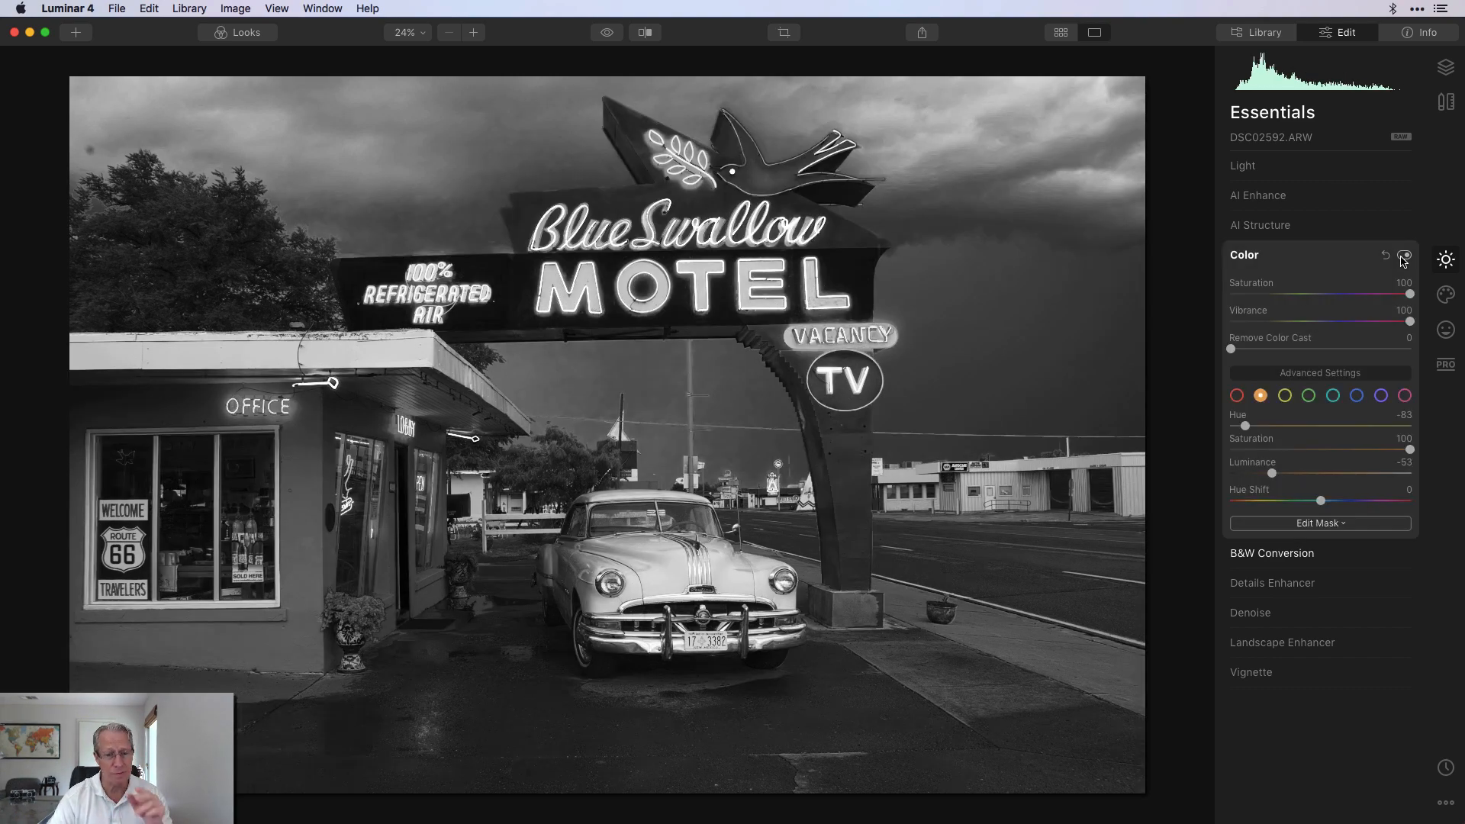
# Step: Set Temperature to 5188, Tint to 21, Smart Contrast to 41, Highlights to 17 and Shadows to 16, and apply the Camera Deep profile
pyautogui.click(1281, 180)
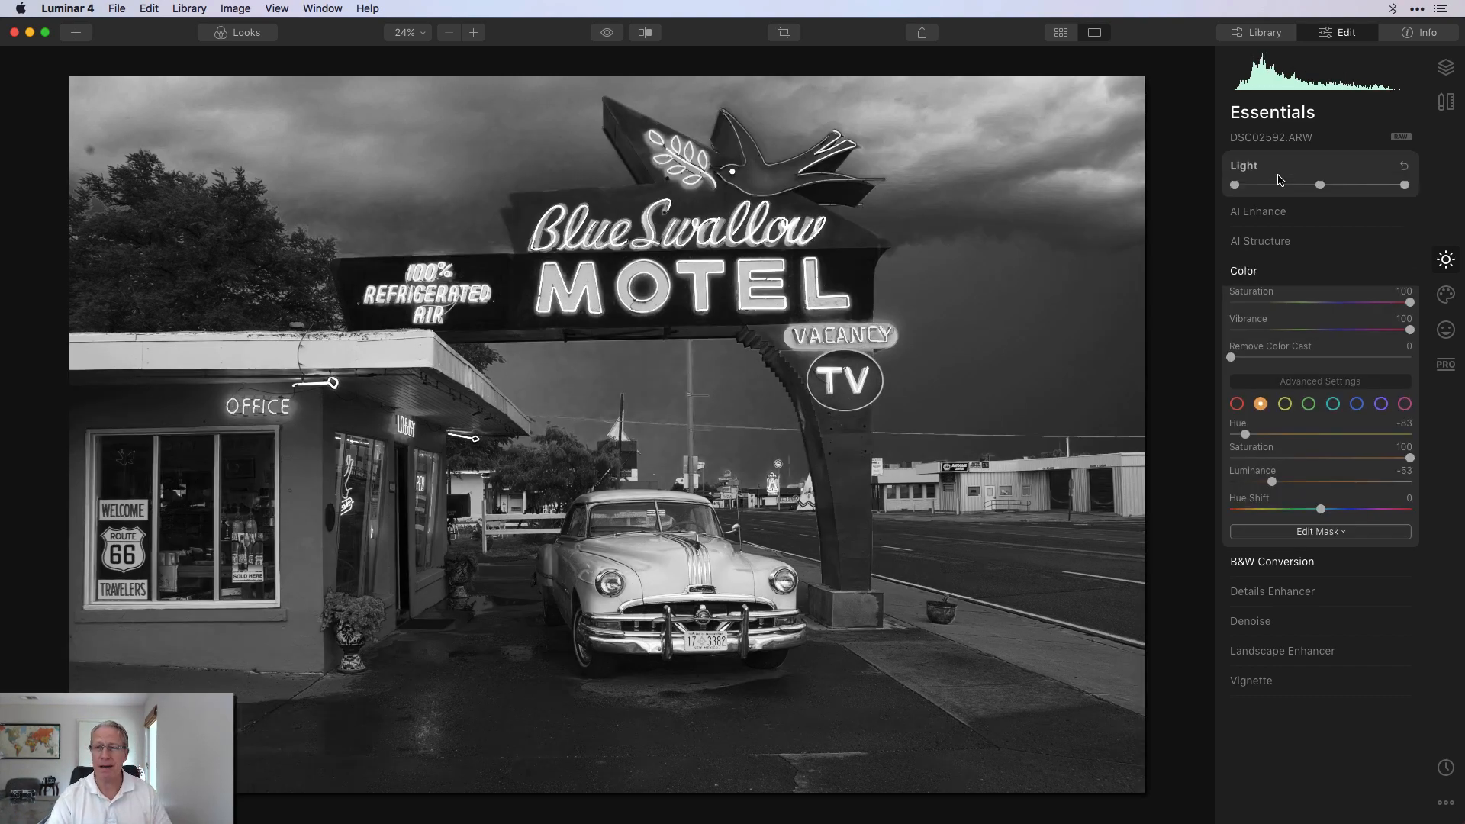
pyautogui.moveTo(1309, 231); pyautogui.dragTo(1340, 256)
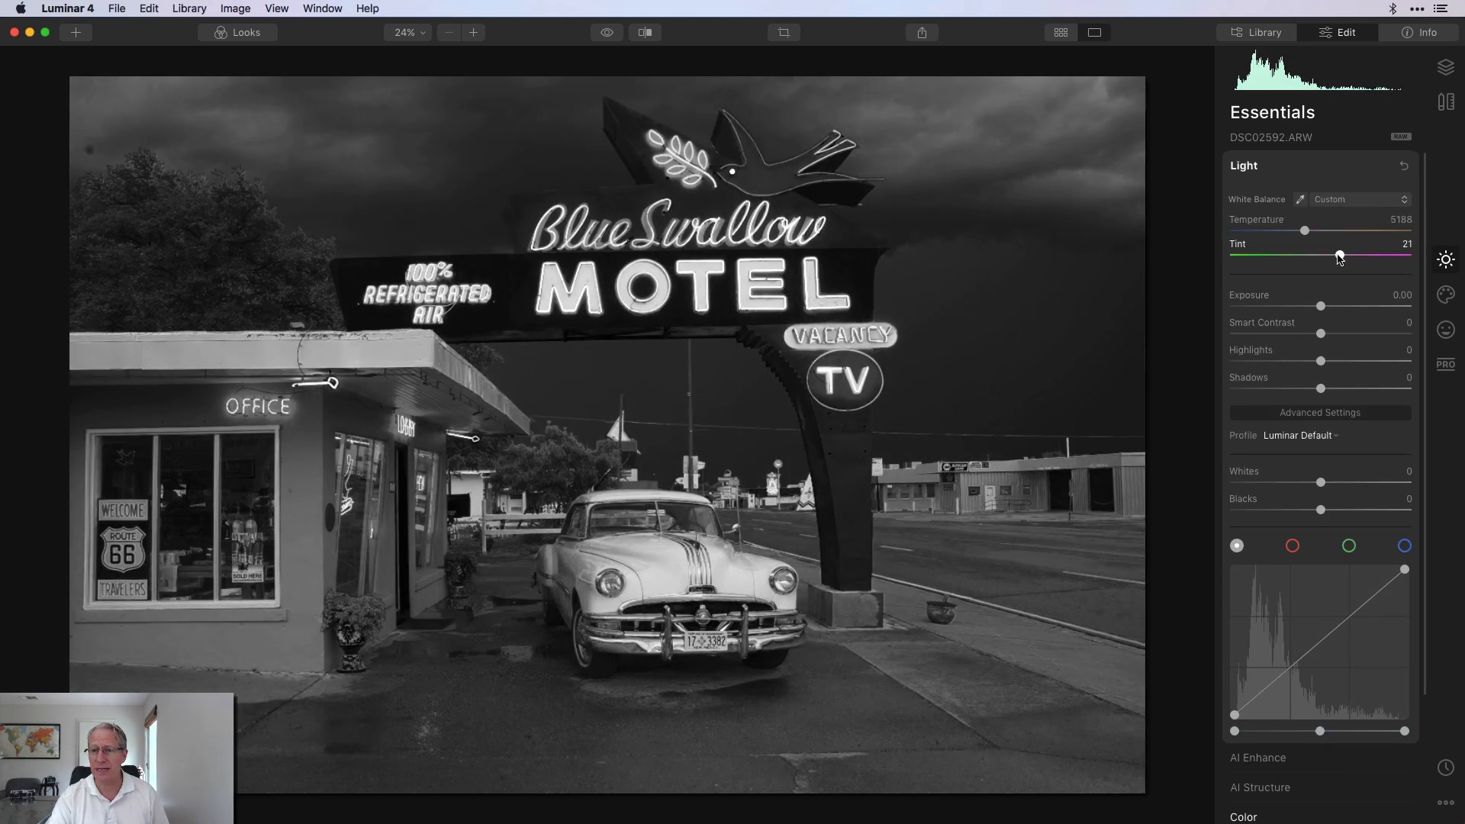
pyautogui.moveTo(1321, 333); pyautogui.dragTo(1363, 332)
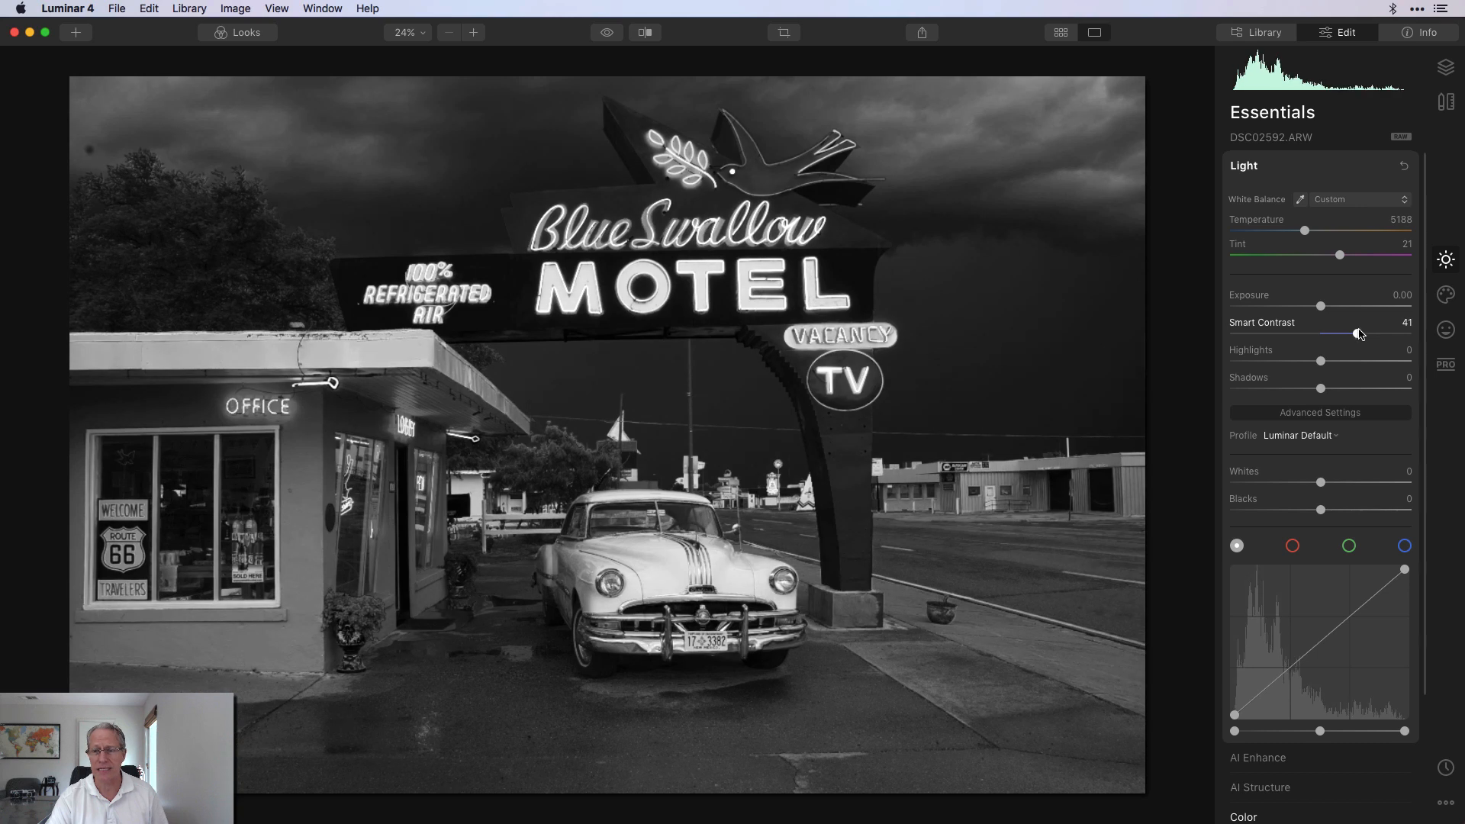
pyautogui.moveTo(1320, 388); pyautogui.dragTo(1336, 360)
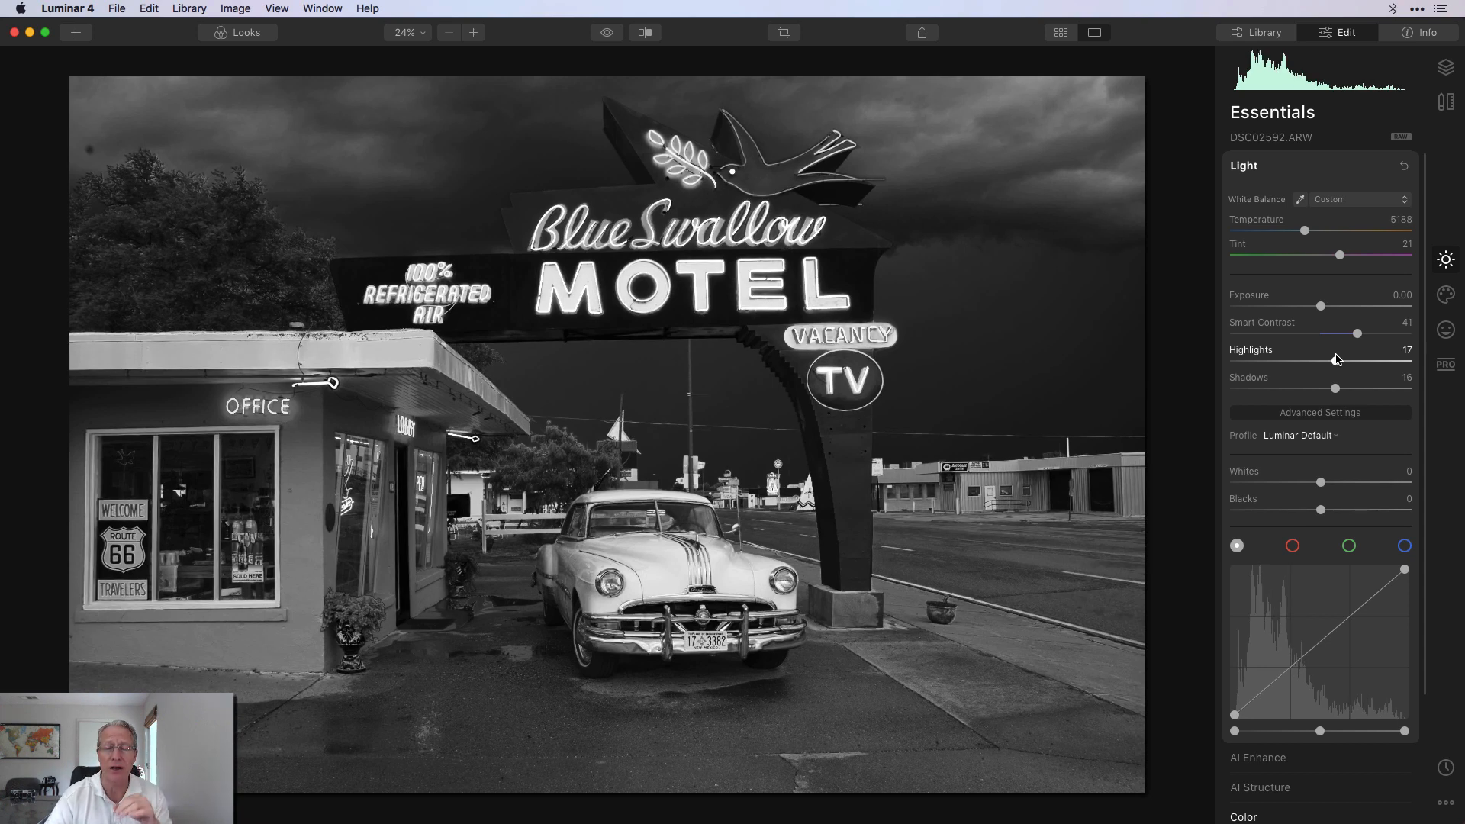
pyautogui.click(1299, 435)
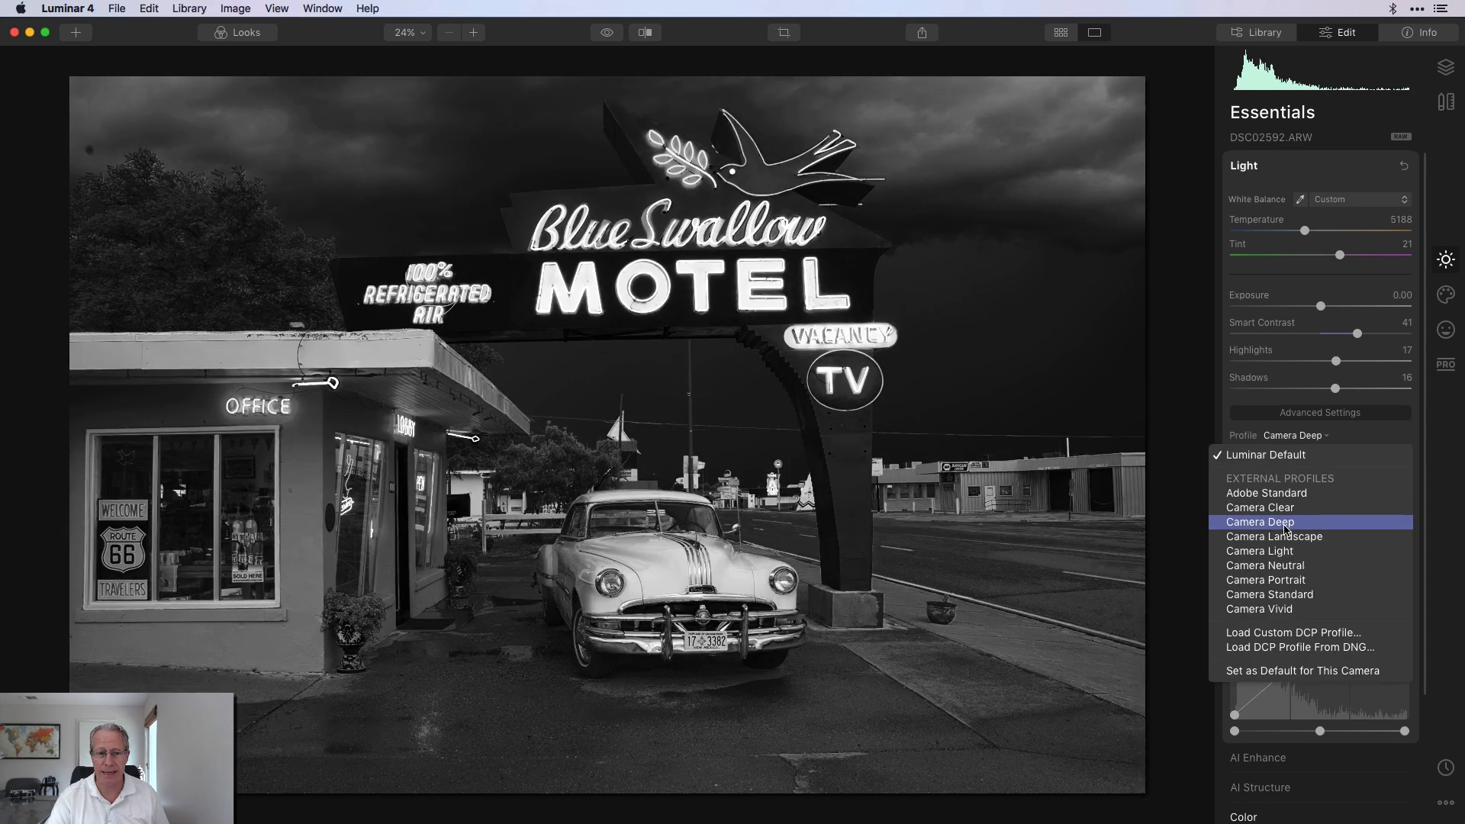
pyautogui.click(1286, 525)
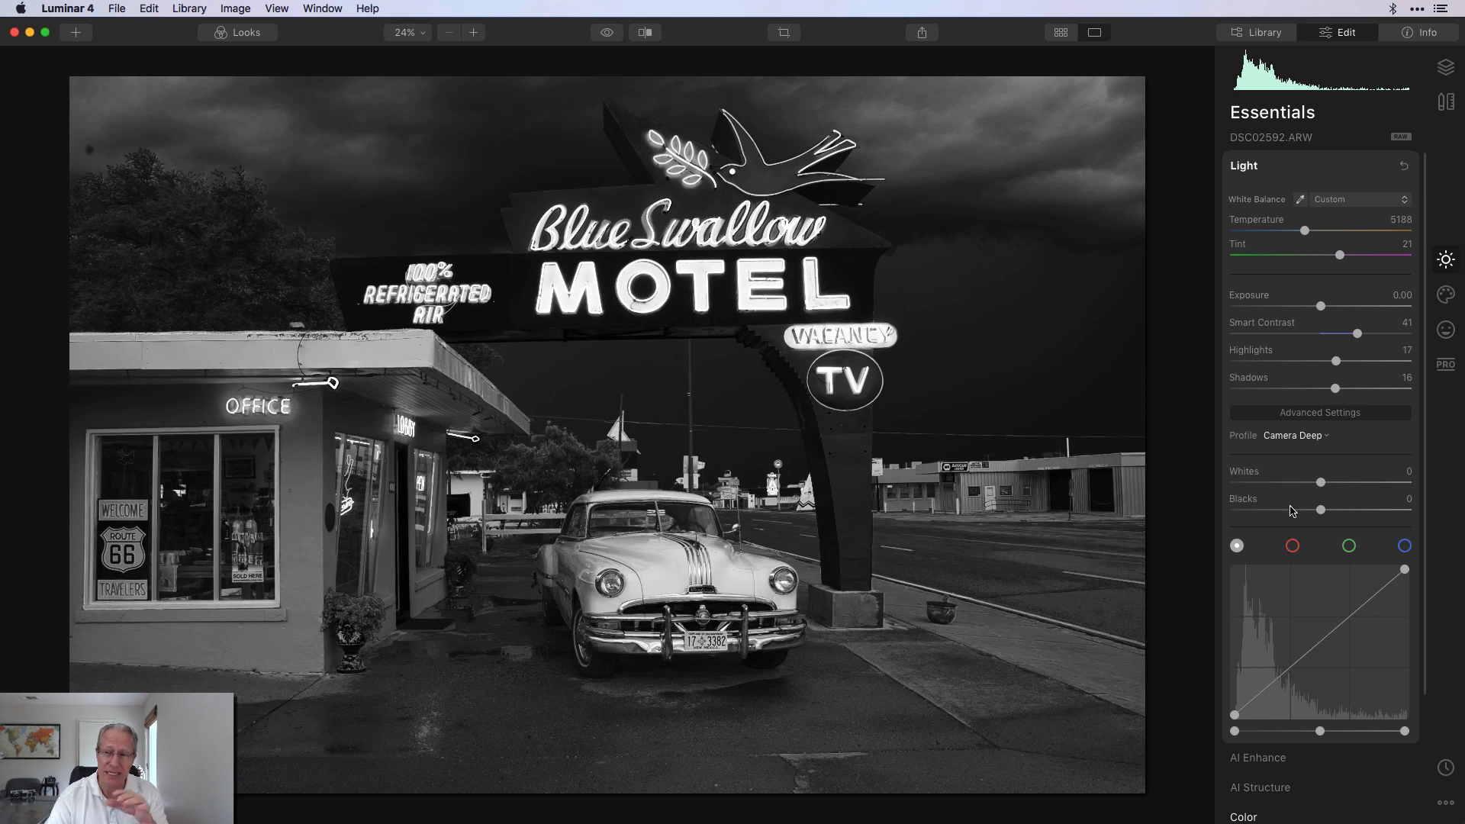
# Step: Reset the Light and Color adjustments while keeping the B&W Conversion
pyautogui.click(1321, 171)
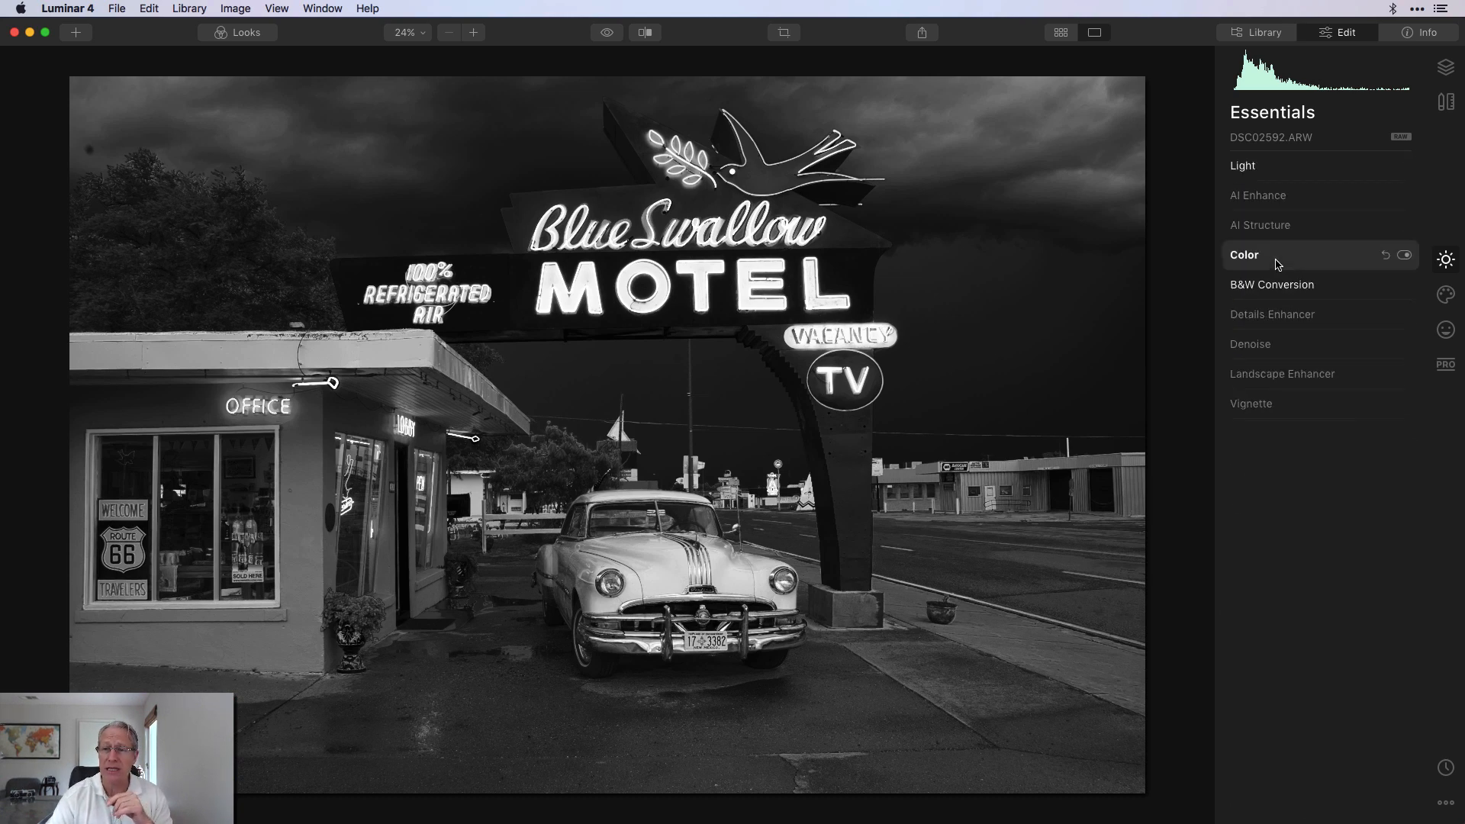
pyautogui.click(1277, 262)
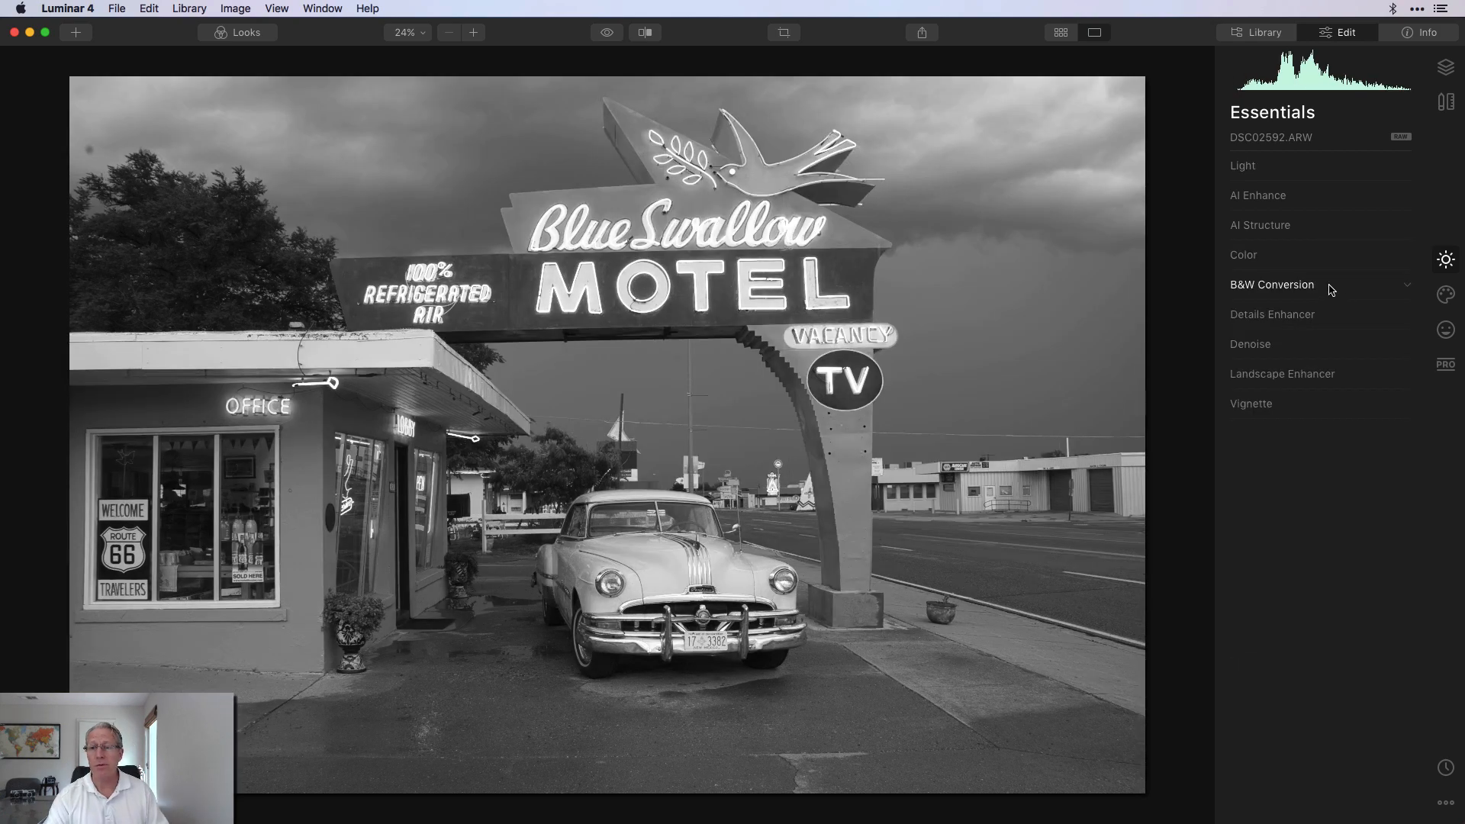
pyautogui.click(1329, 290)
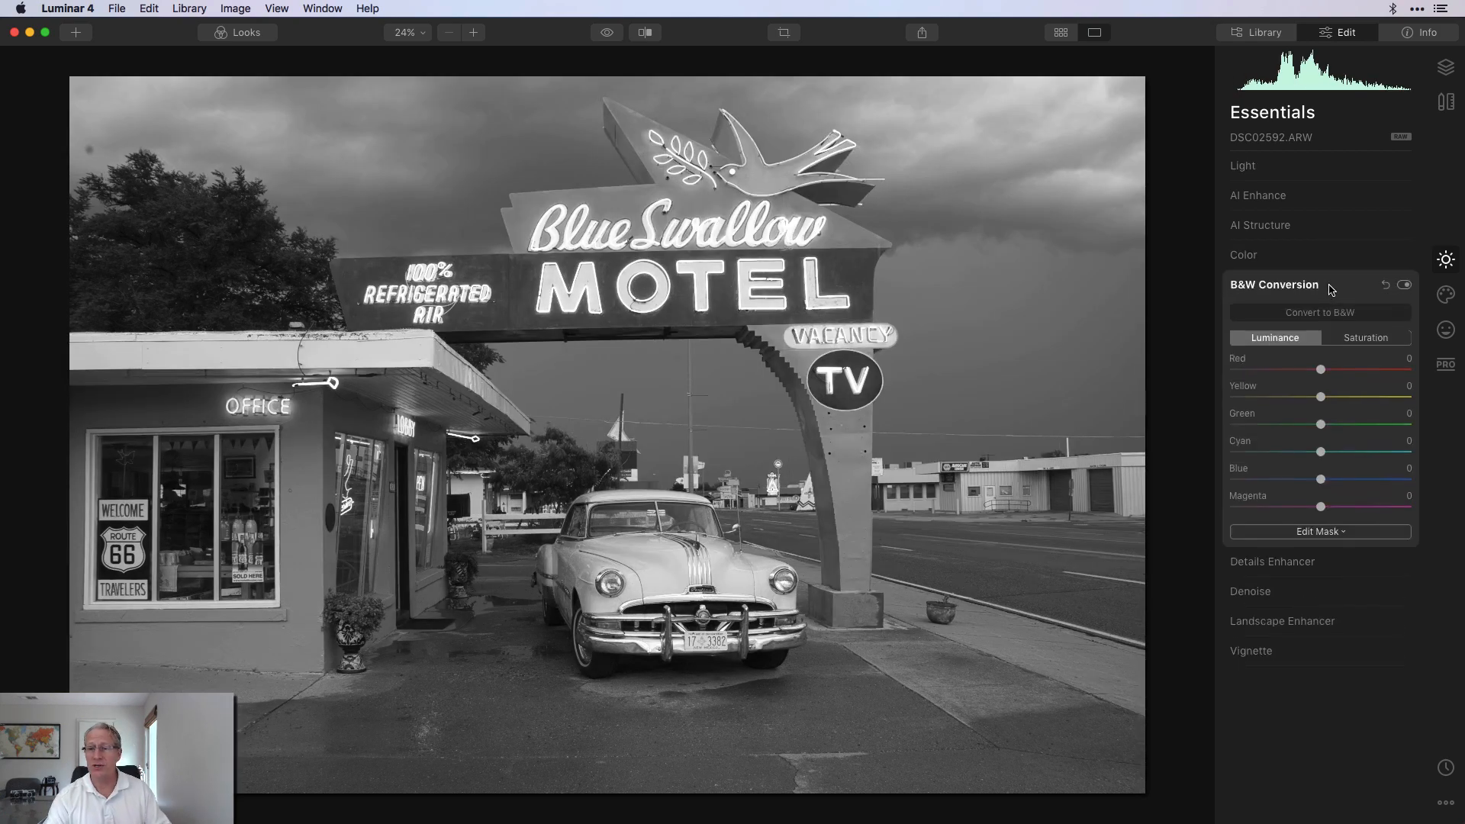
pyautogui.click(1329, 290)
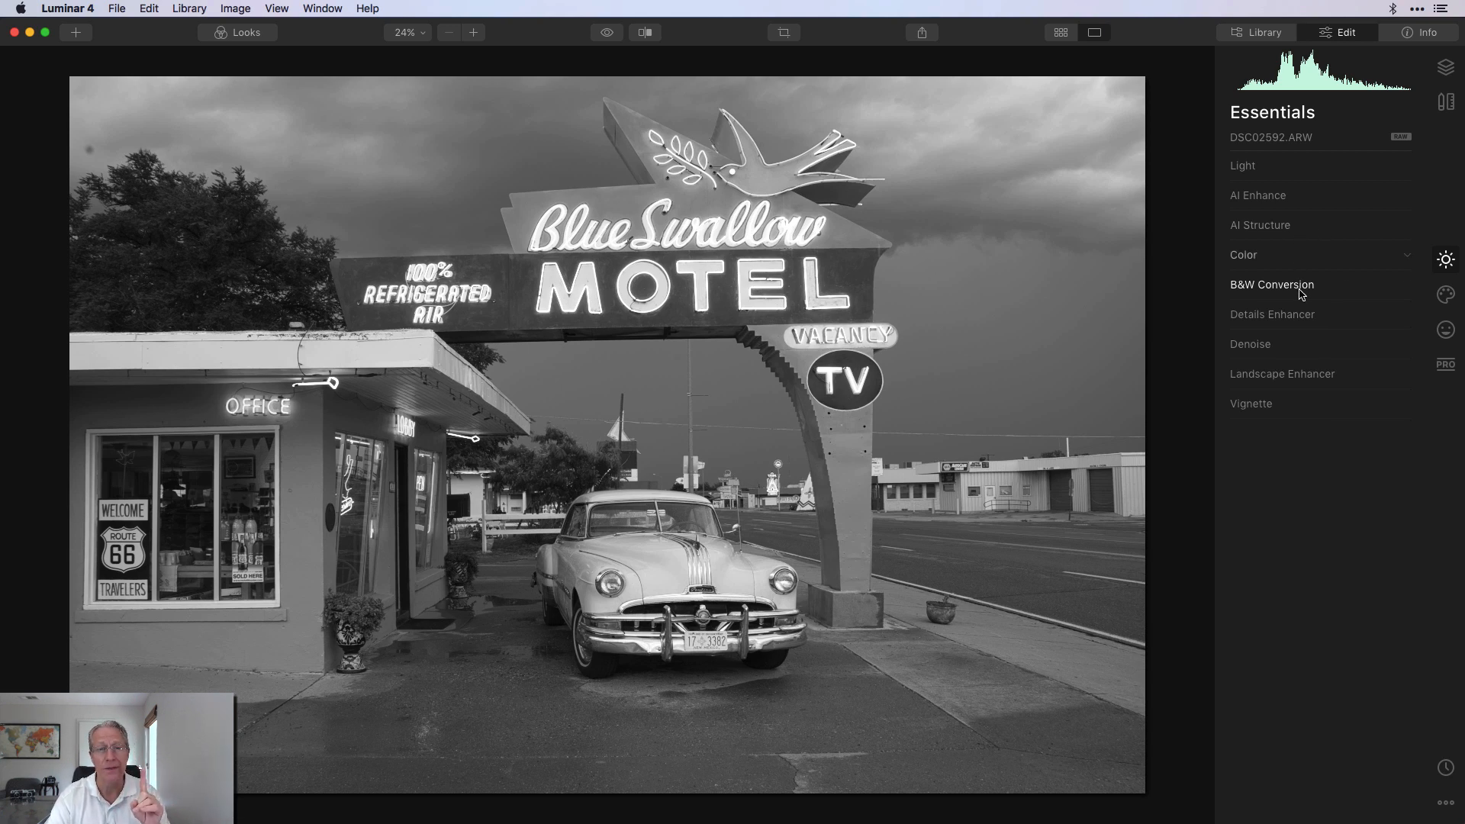
pyautogui.click(1318, 343)
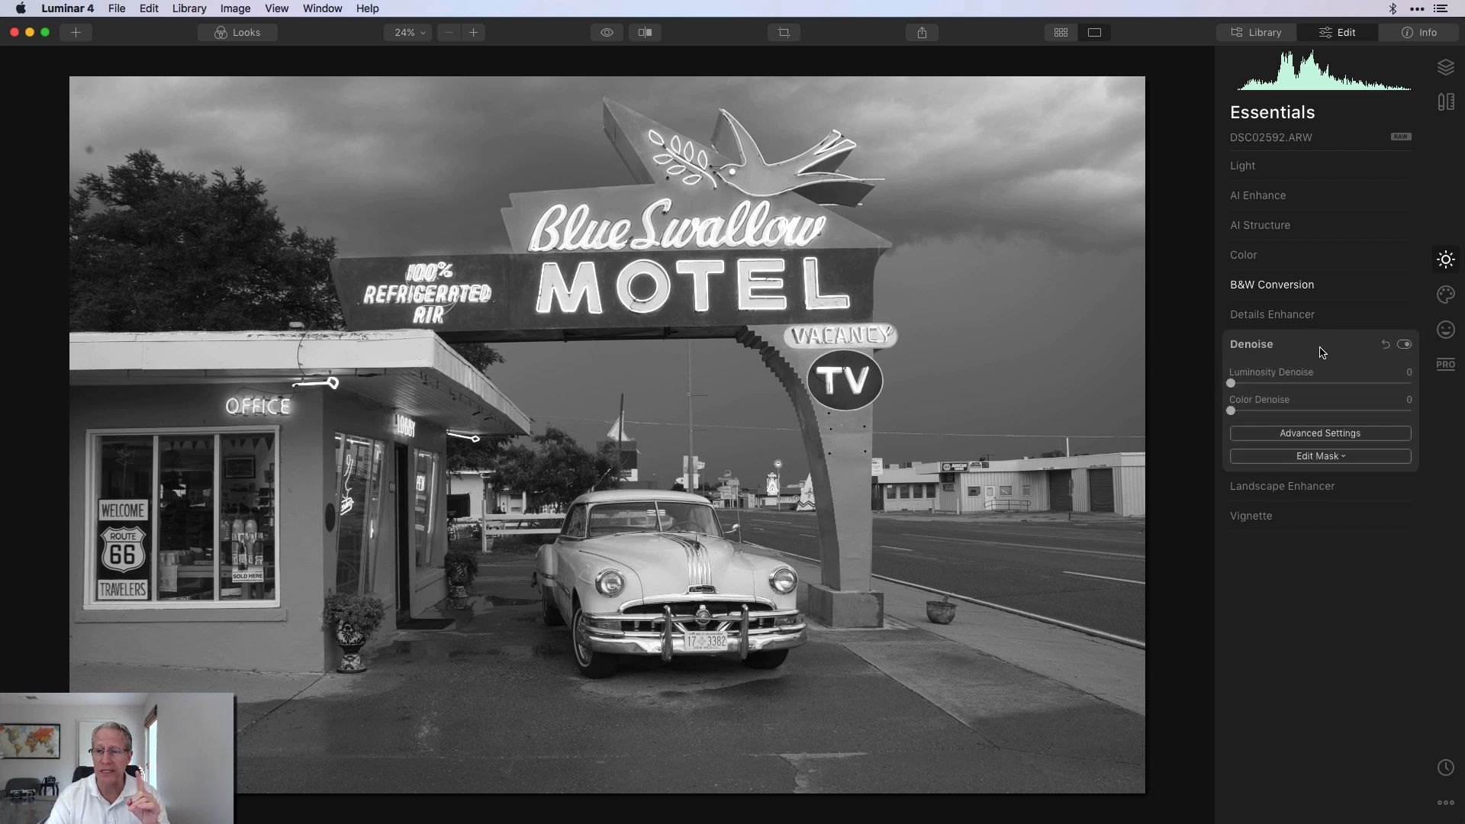
pyautogui.click(1325, 345)
# Step: In the Professional Color Enhancer, set the shadows' color balance to Cyan-Red -47, Magenta-Green -44 and Yellow-Blue 18
pyautogui.click(1448, 370)
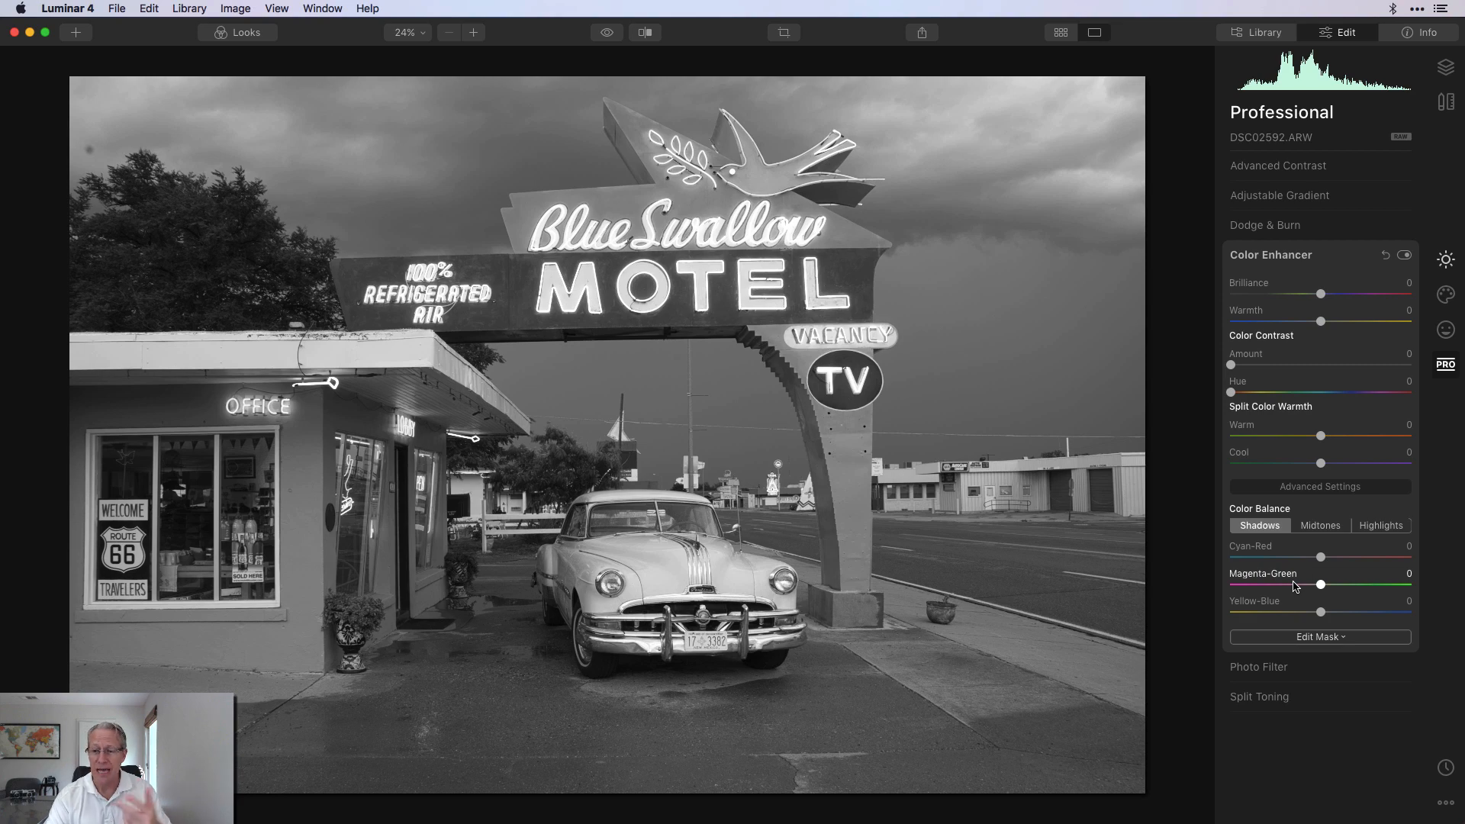
pyautogui.moveTo(1320, 558); pyautogui.dragTo(1336, 610)
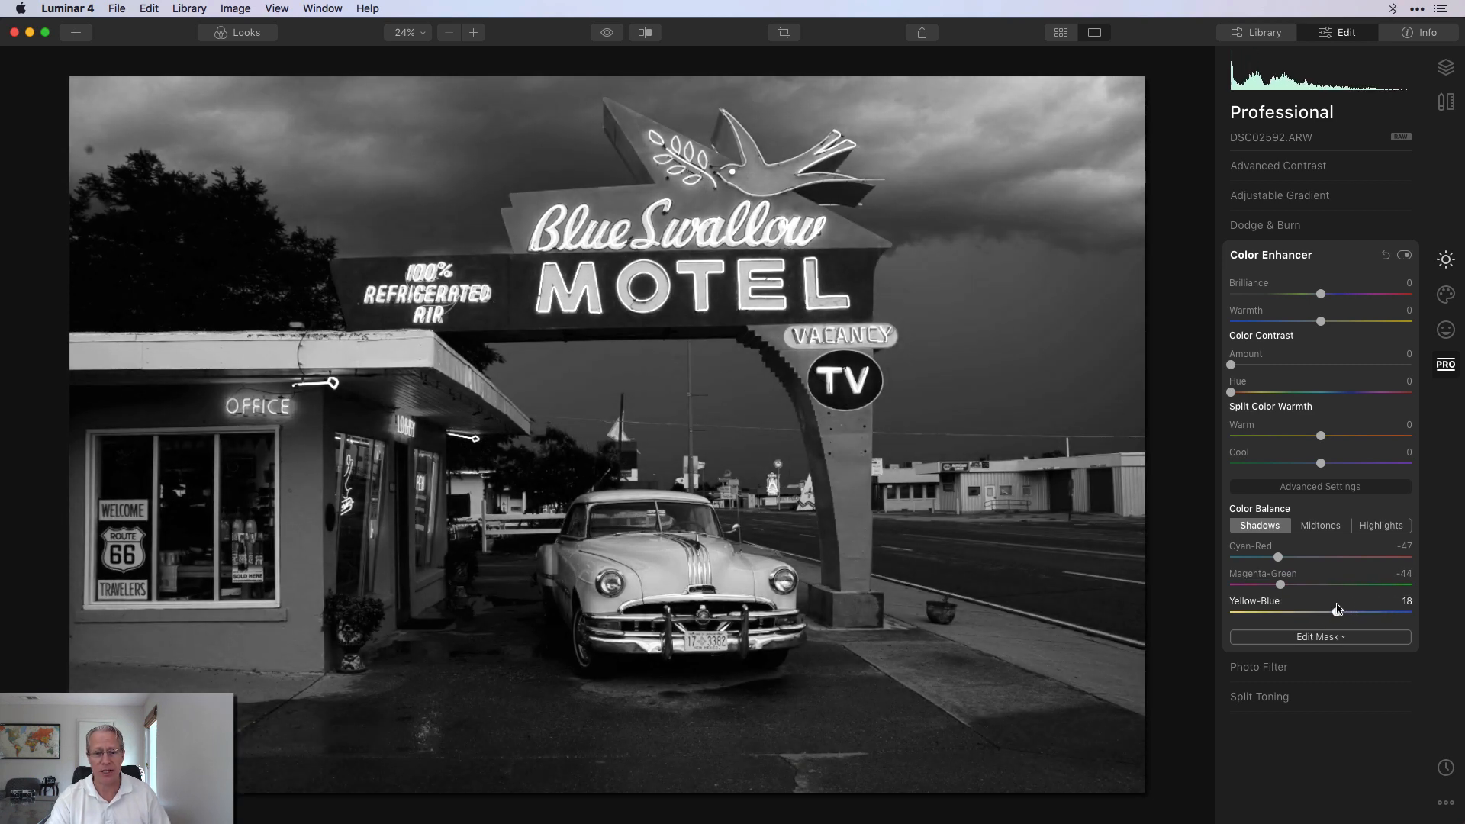
# Step: Shift the midtones' color balance in the Color Enhancer, and set the highlights to Cyan-Red 41, Magenta-Green 40 and Yellow-Blue -17
pyautogui.click(1324, 531)
pyautogui.moveTo(1321, 557); pyautogui.dragTo(1300, 611)
pyautogui.click(1381, 525)
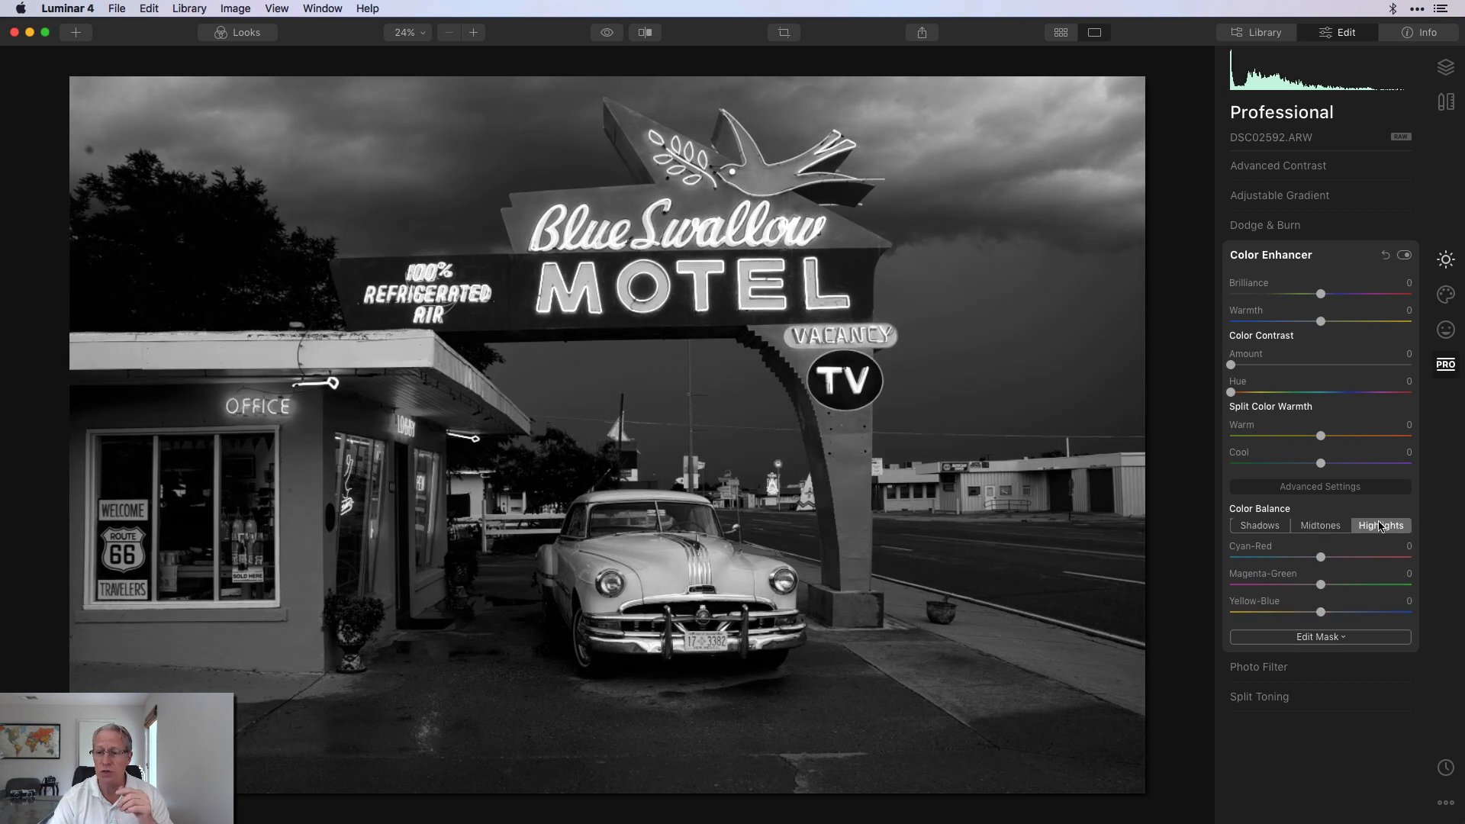
pyautogui.moveTo(1321, 557); pyautogui.dragTo(1307, 615)
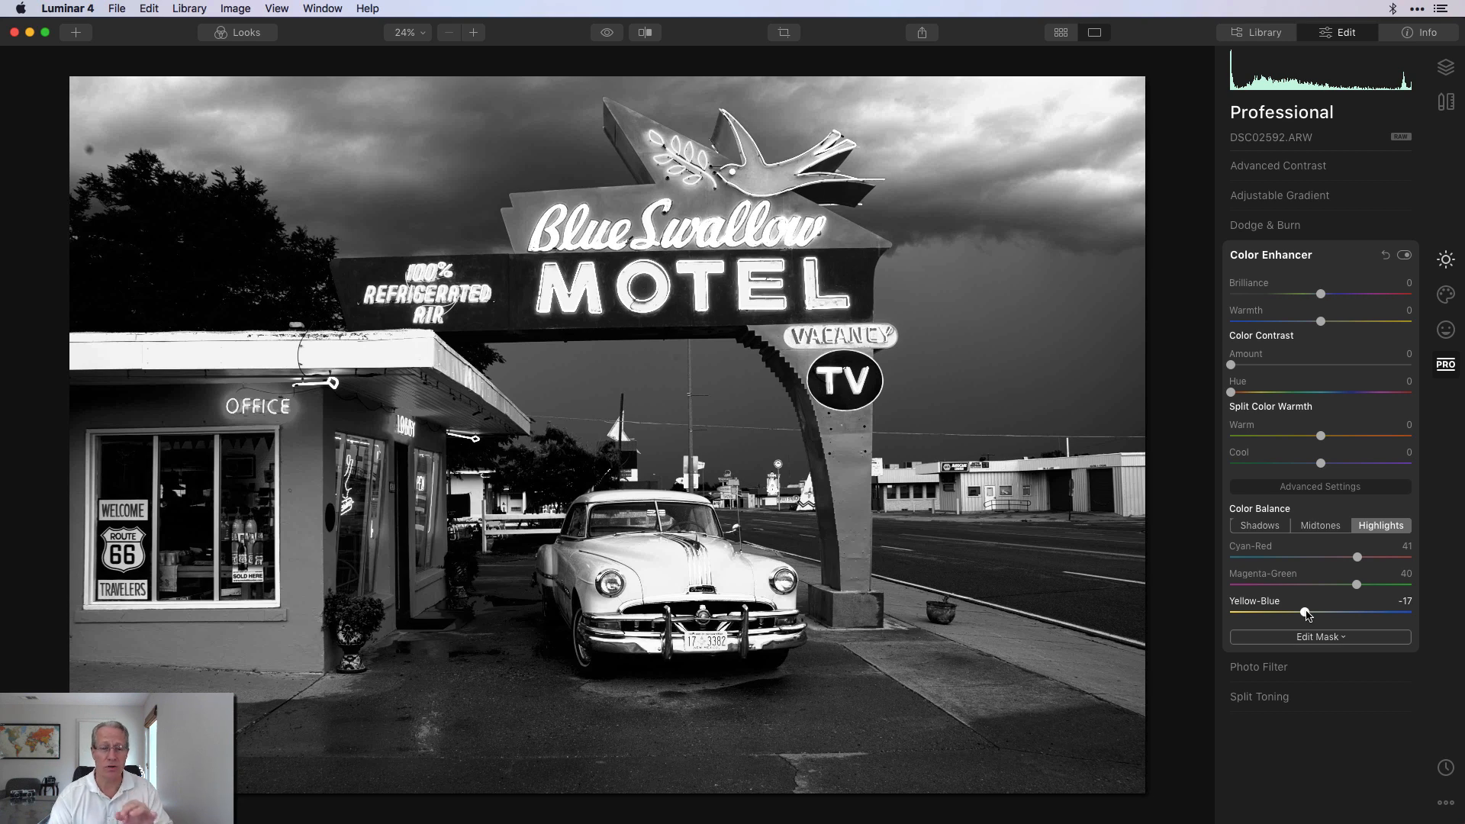
# Step: In the Light adjustments, set Smart Contrast to 27, Highlights to -45, Shadows to 14 and Temperature to 5496, and apply the Camera Deep profile
pyautogui.click(1445, 259)
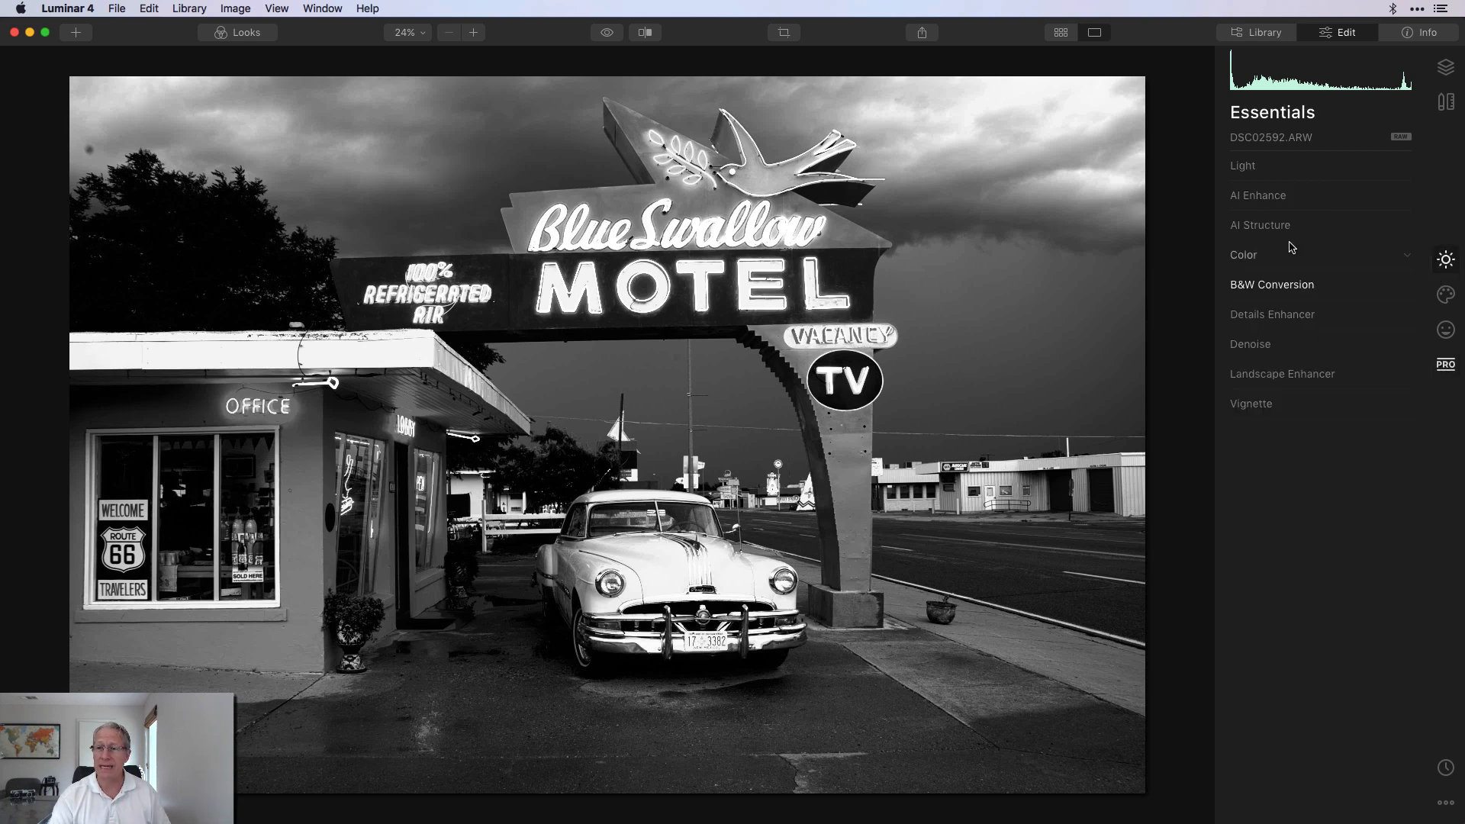
pyautogui.click(1255, 166)
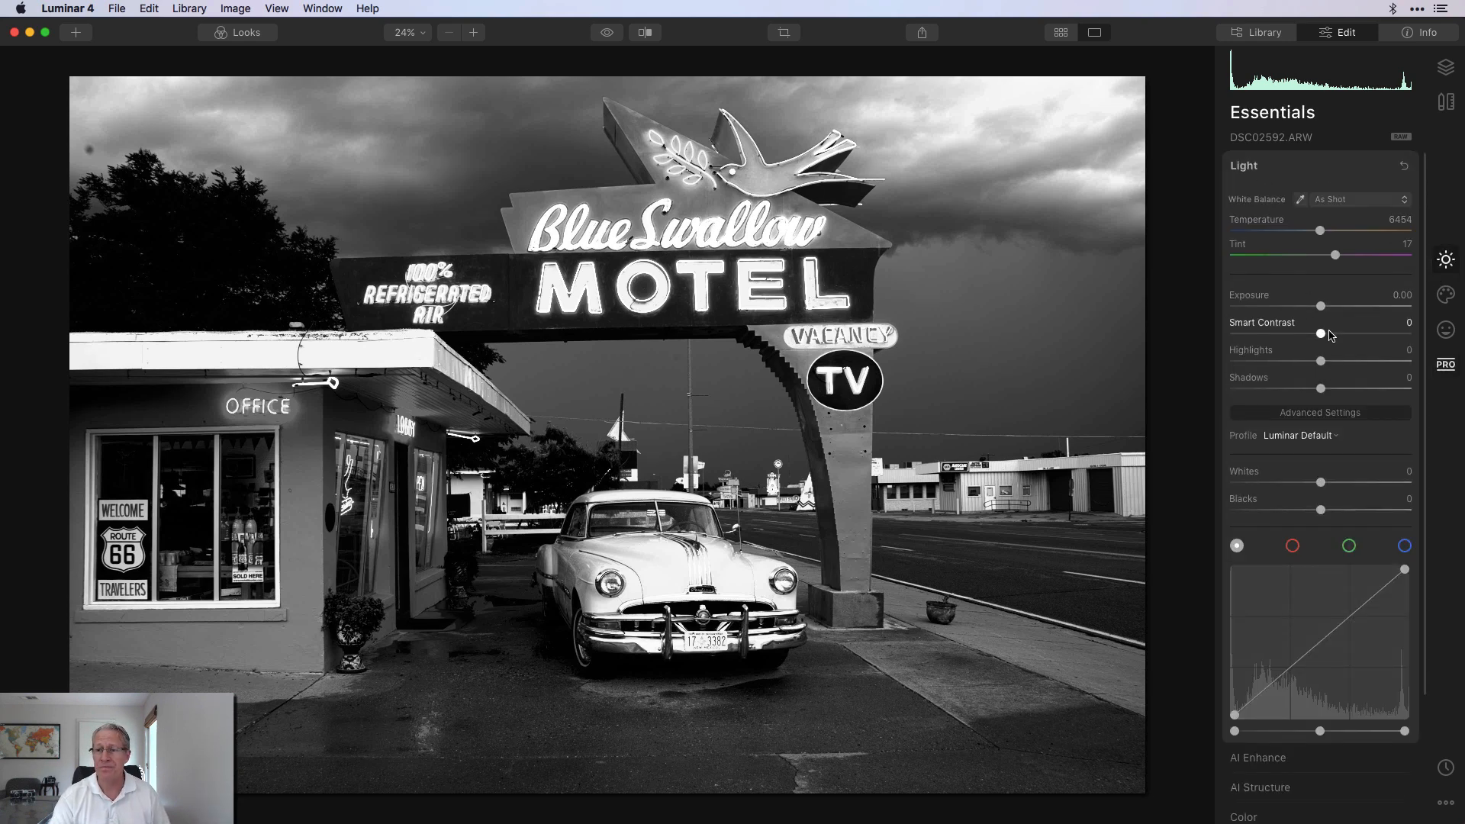
pyautogui.moveTo(1330, 334); pyautogui.dragTo(1336, 392)
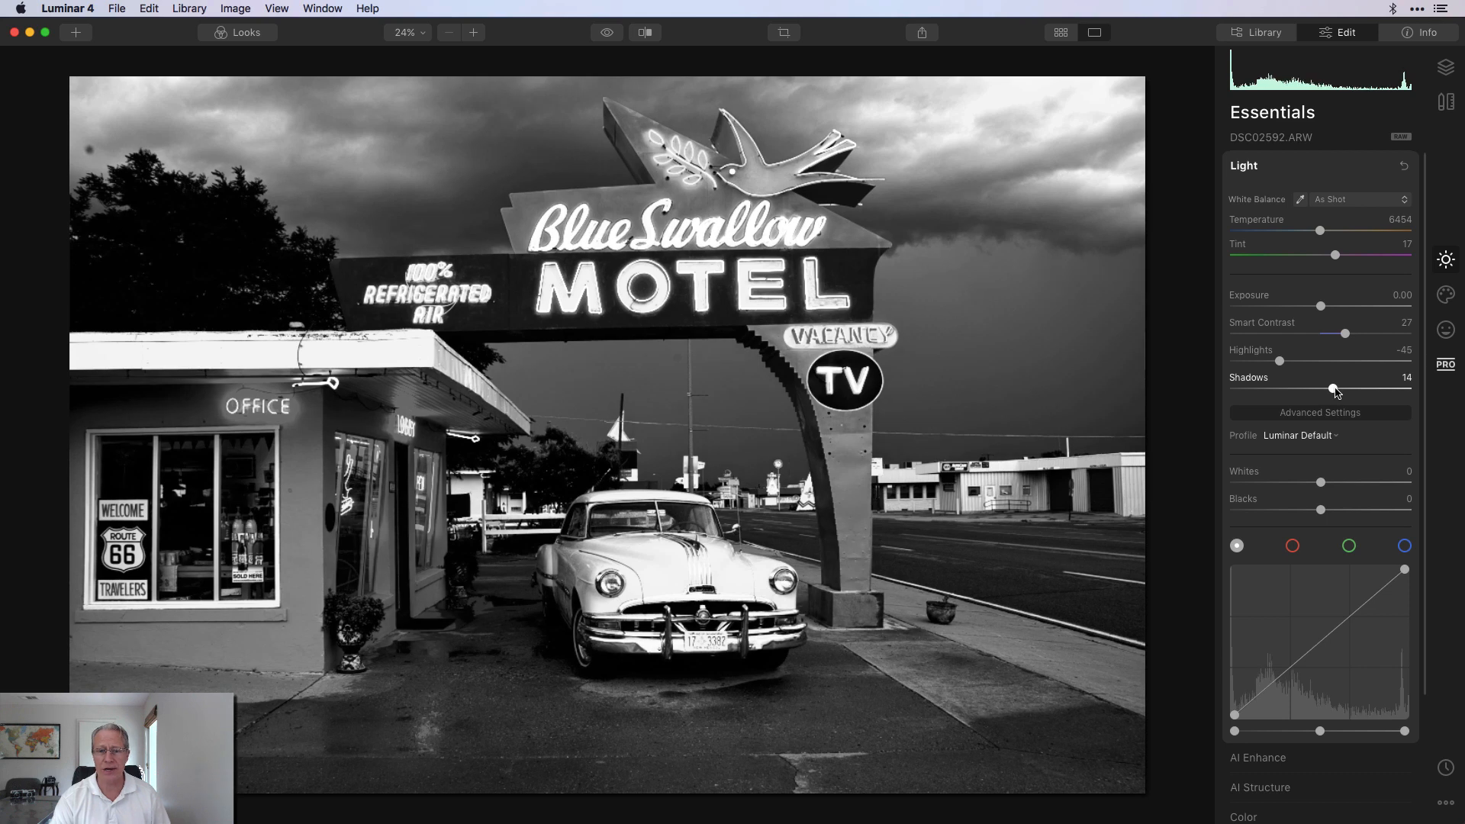
pyautogui.moveTo(1319, 231); pyautogui.dragTo(1309, 235)
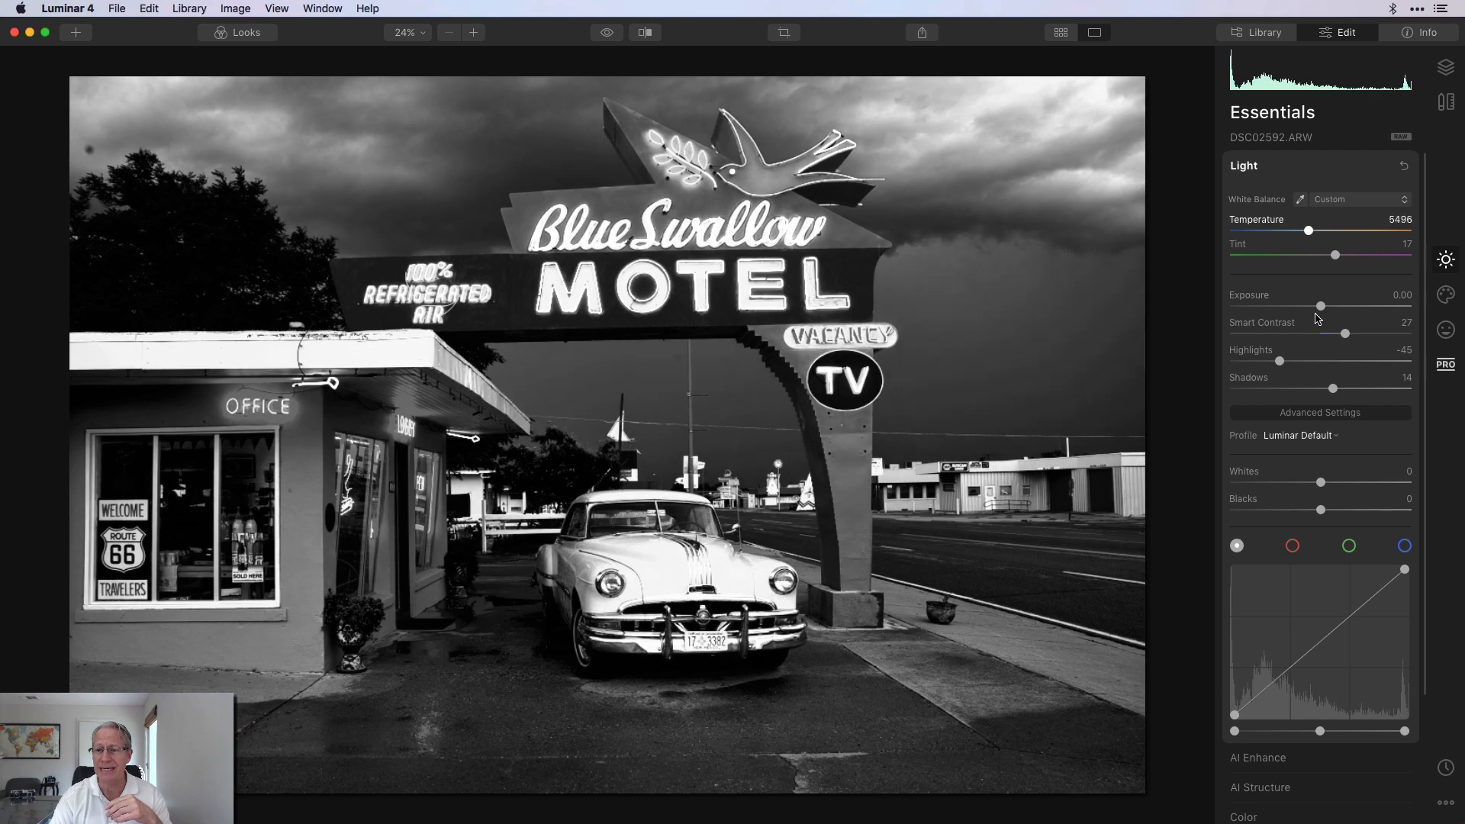
pyautogui.click(1305, 435)
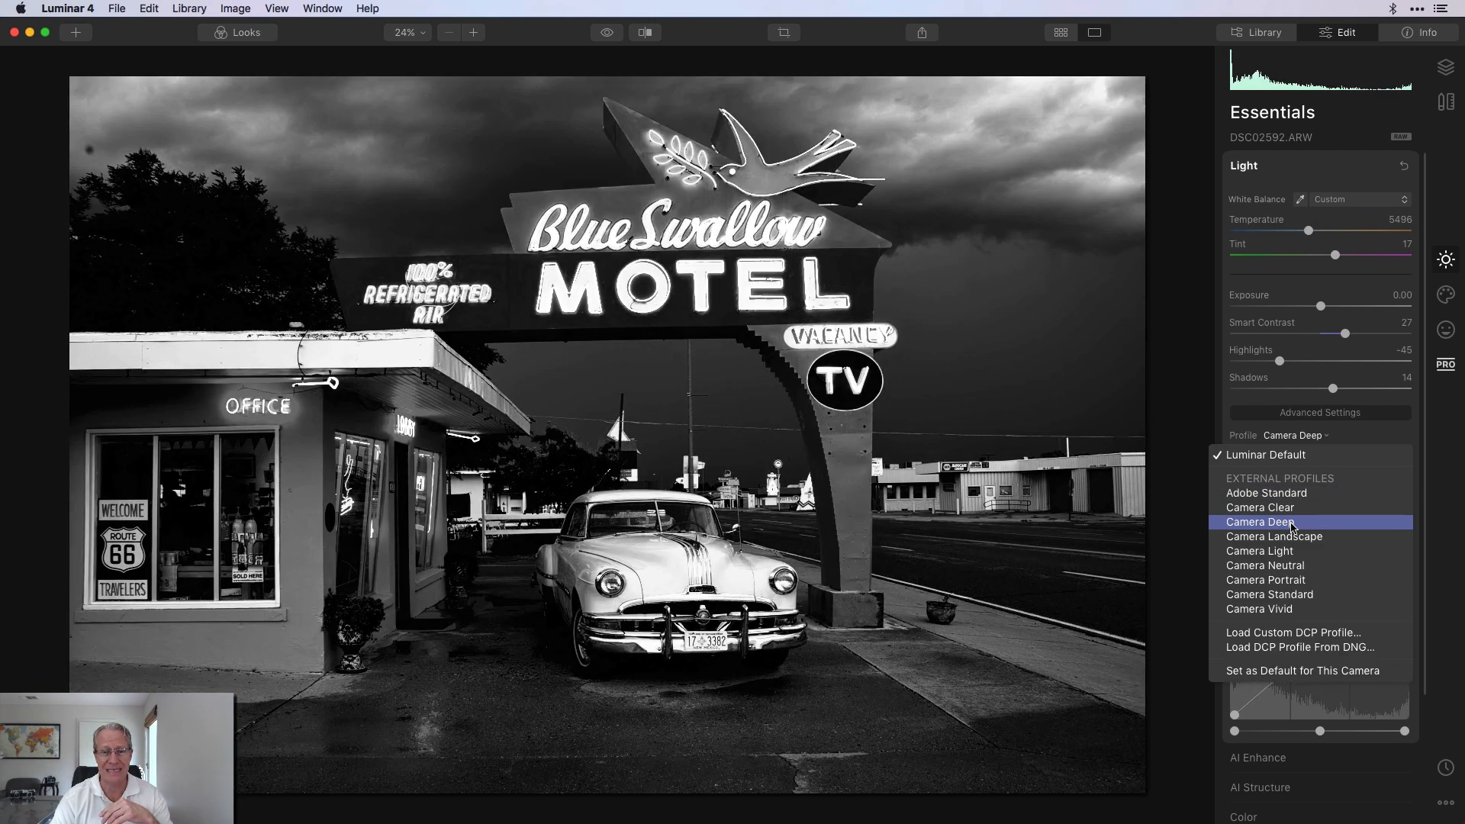
pyautogui.click(1292, 522)
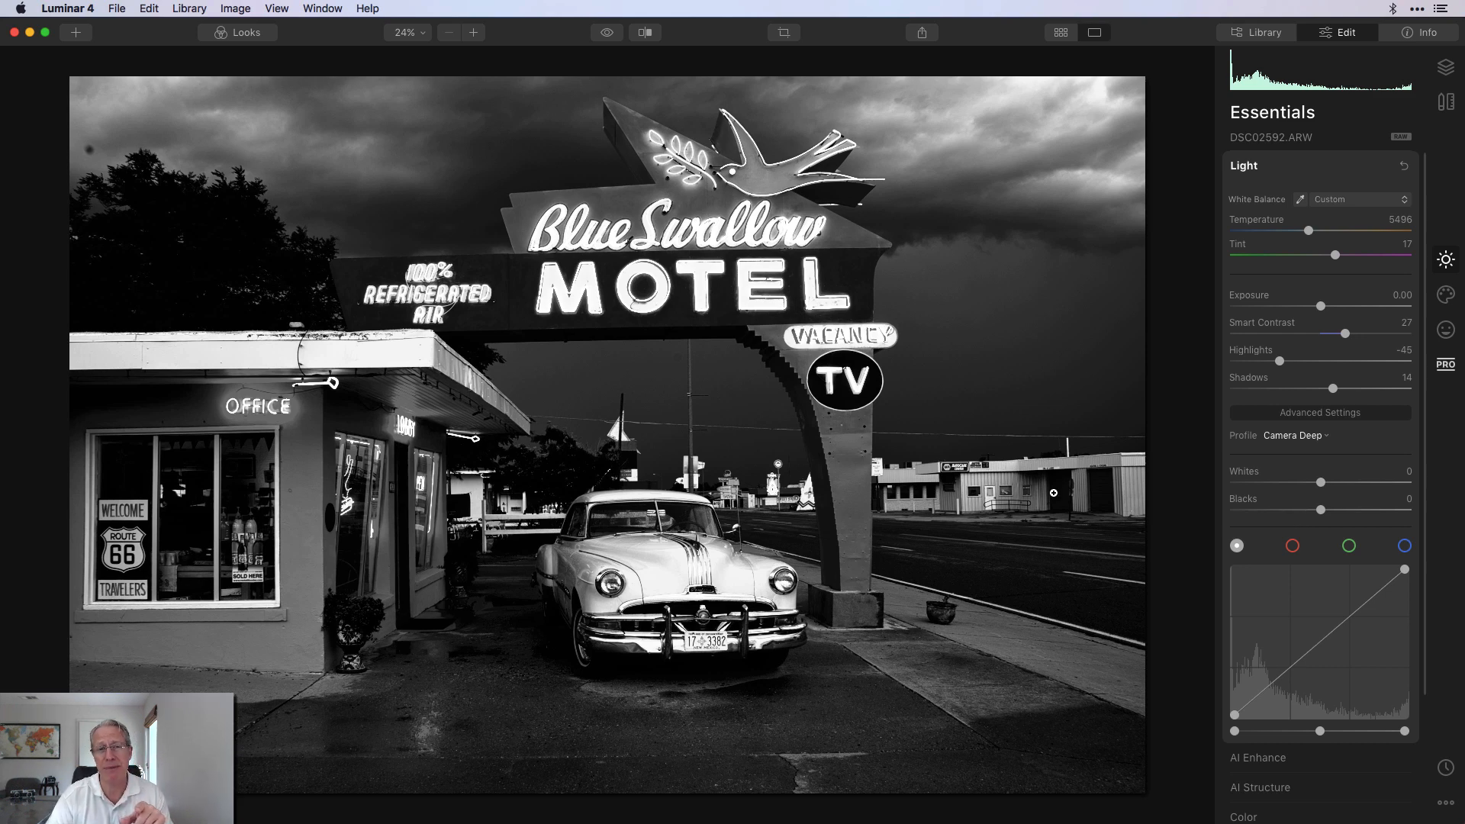
# Step: Compare the edited black and white photo with the original color photo, and close the Light adjustments
pyautogui.click(605, 34)
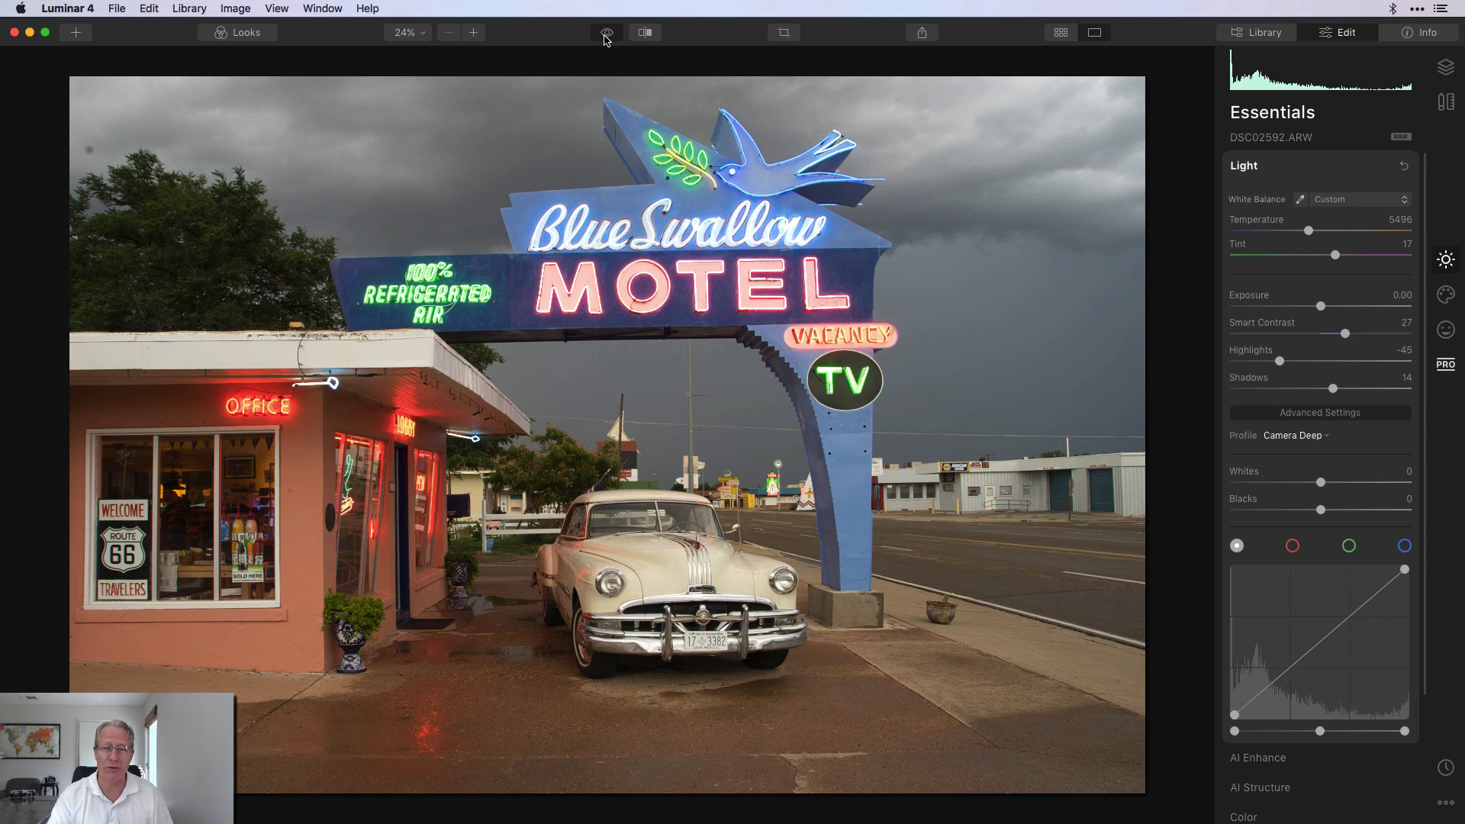
pyautogui.click(605, 35)
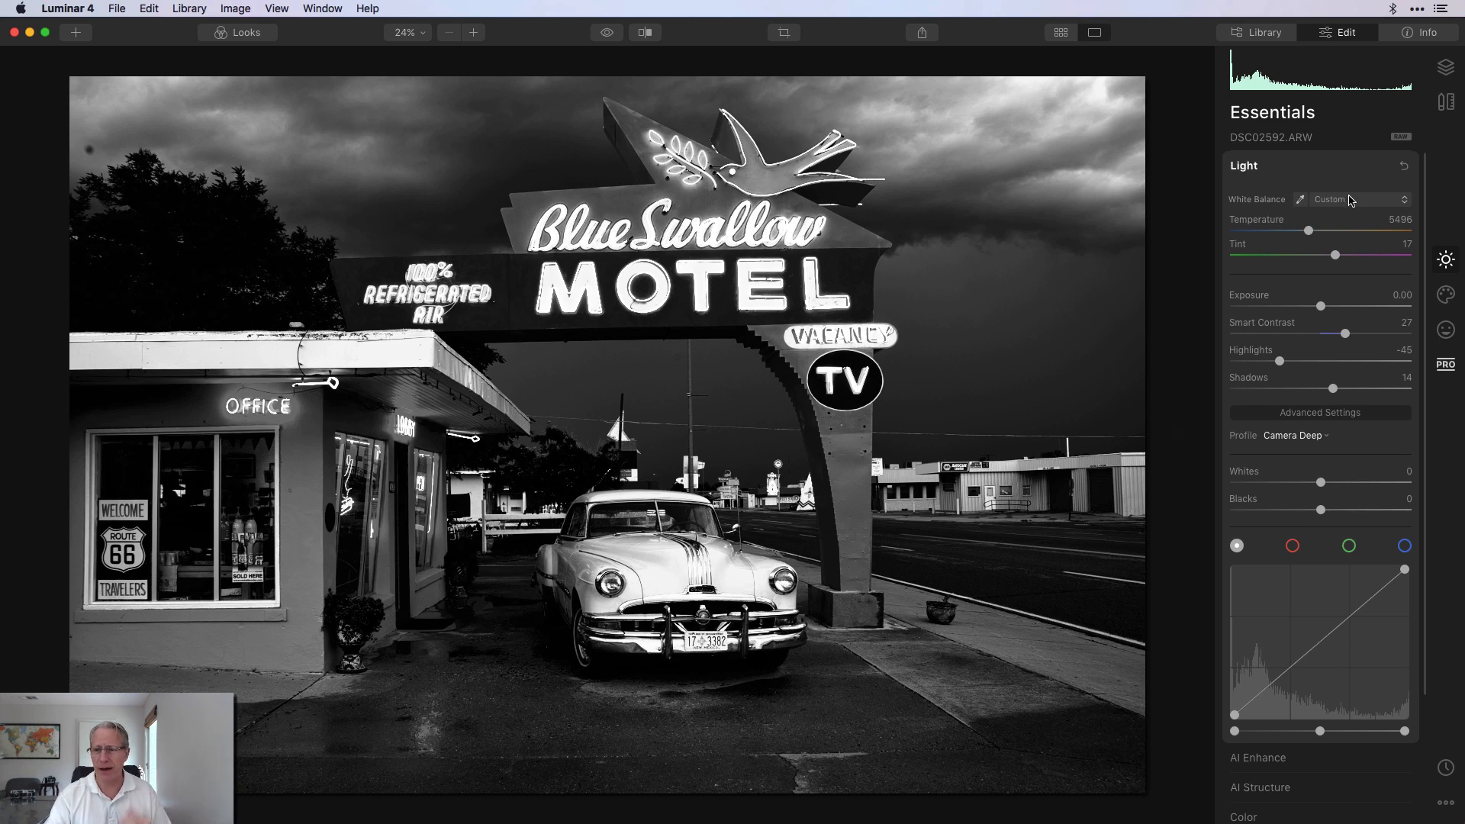
pyautogui.click(1309, 165)
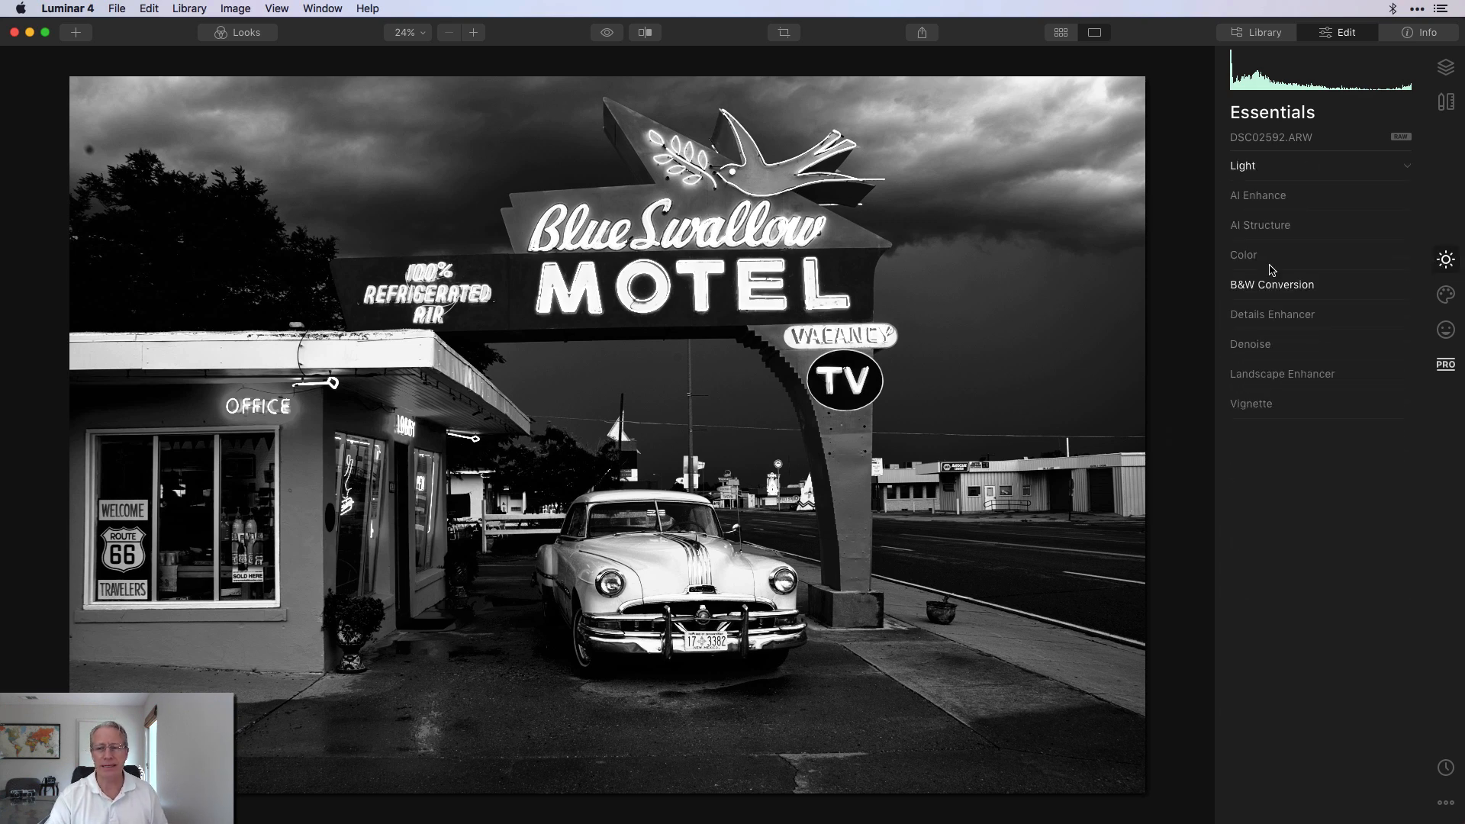
# Step: Turn the B&W Conversion off to view the adjusted photo in color, and convert it back to black and white
pyautogui.click(1277, 294)
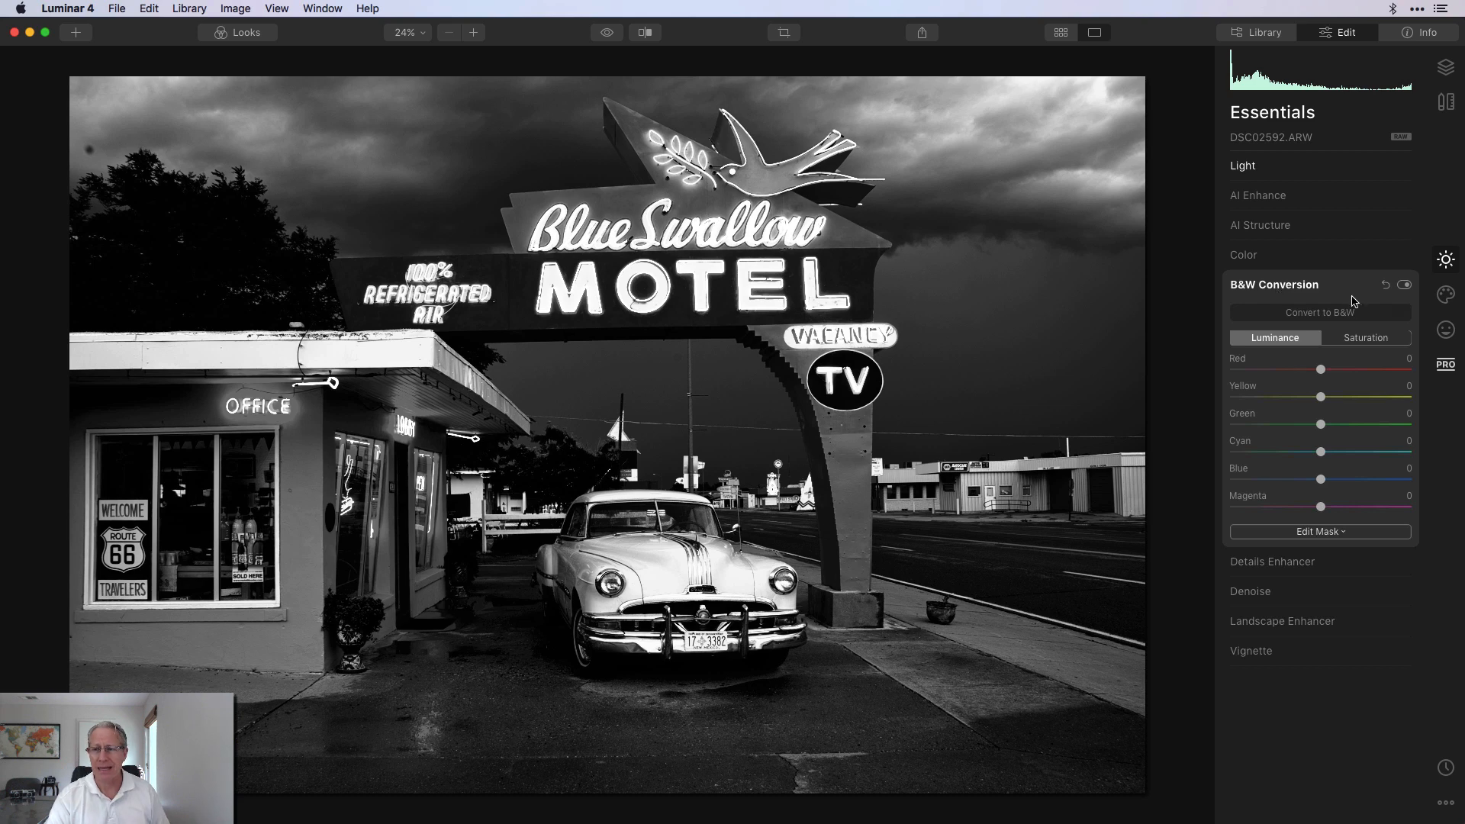
pyautogui.click(1335, 313)
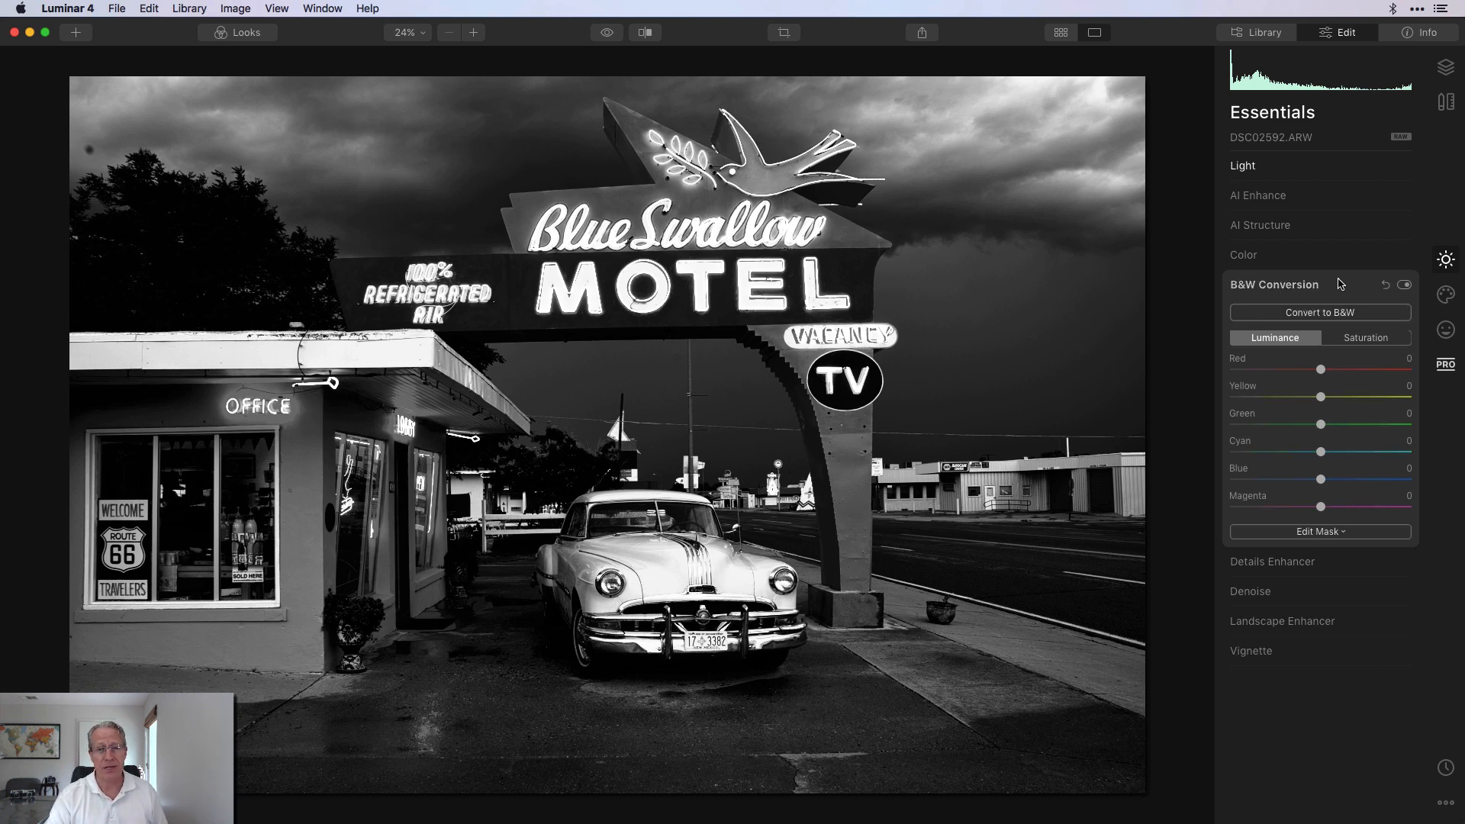
pyautogui.press('super+z')
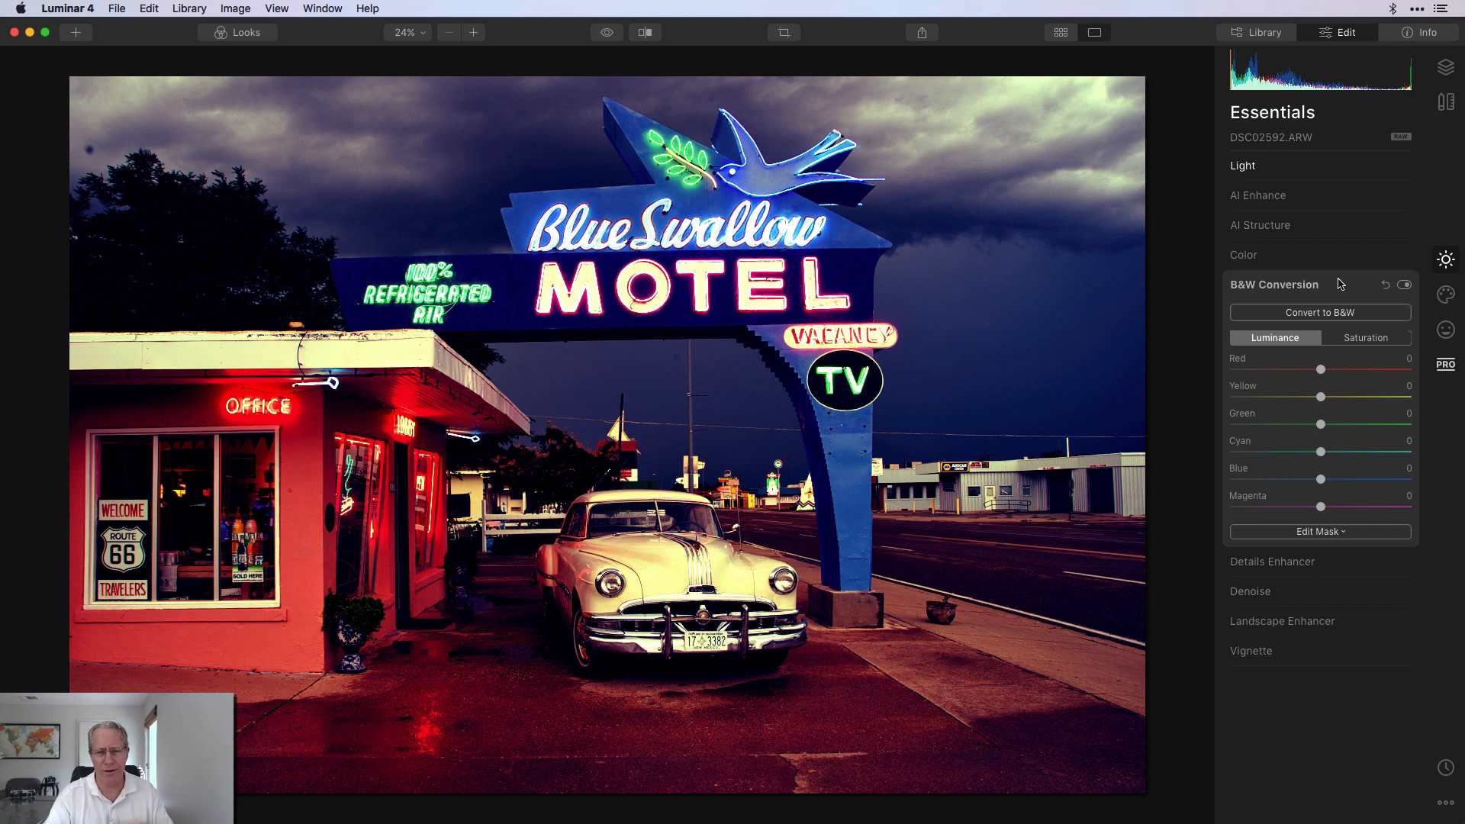
pyautogui.click(1335, 313)
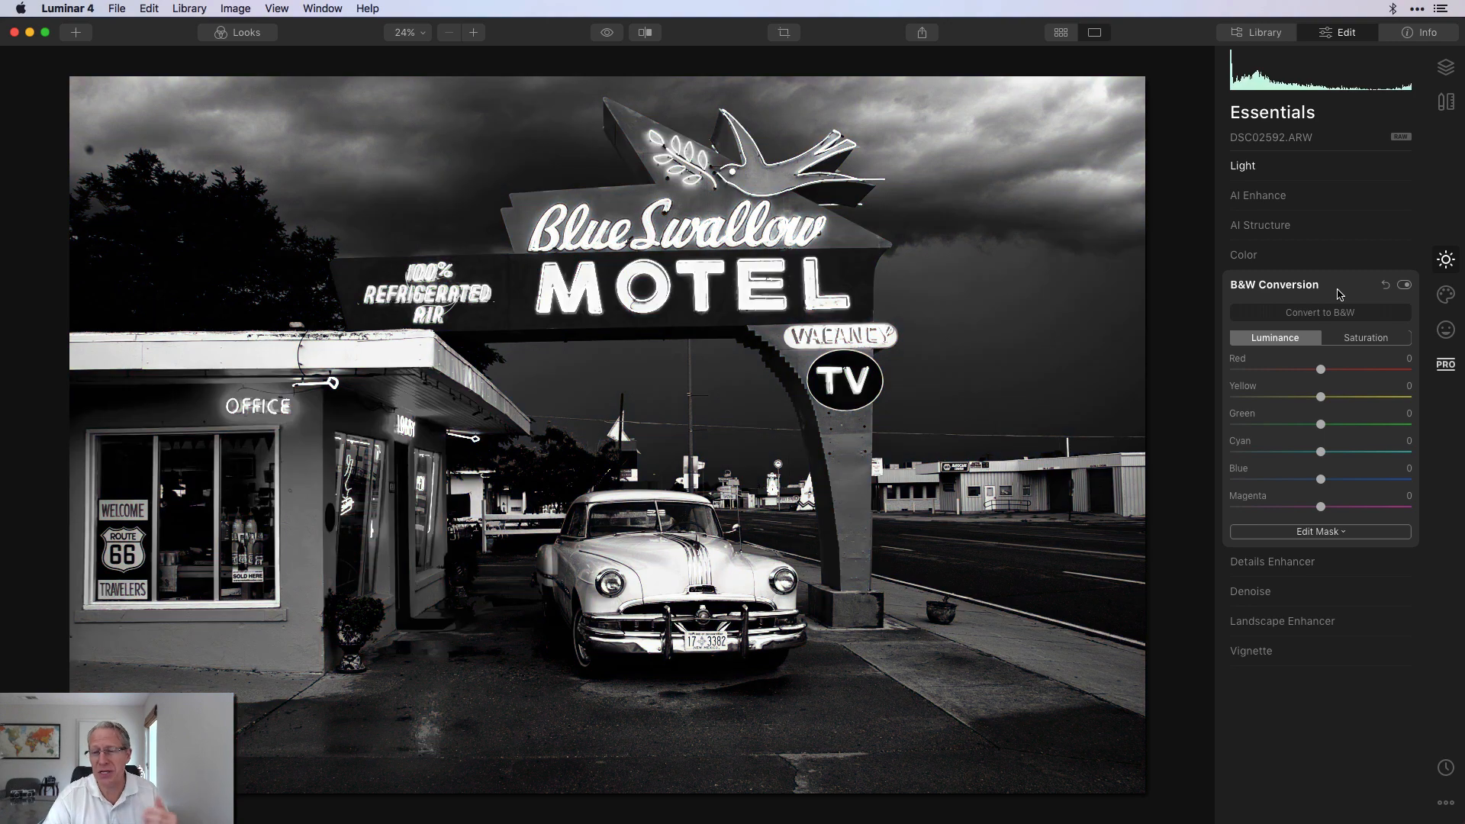
pyautogui.click(1340, 294)
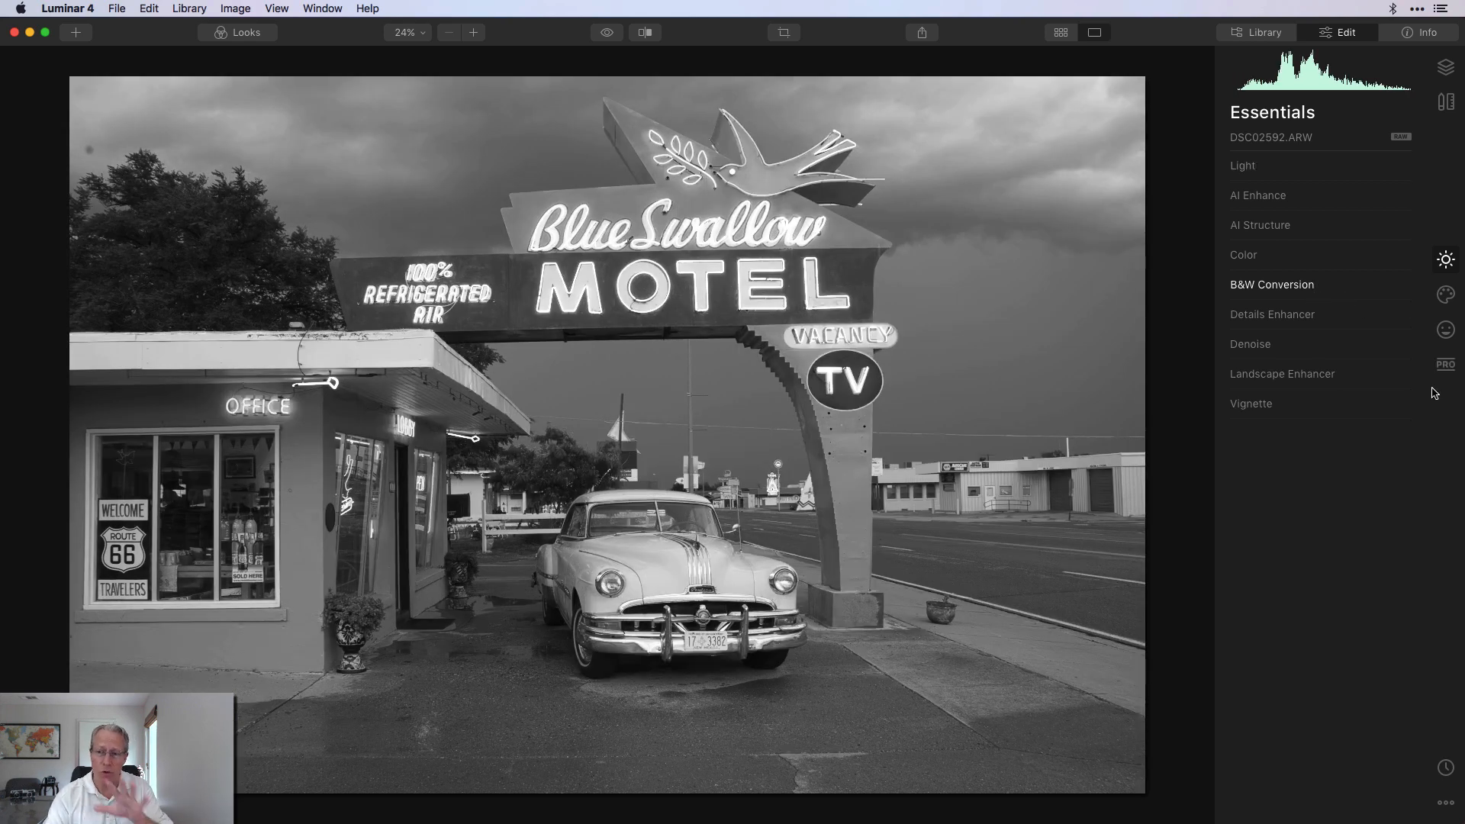
# Step: Try lowering the Yellow luminance in the B&W Conversion, reset it to 0, and review the Color settings
pyautogui.click(1320, 285)
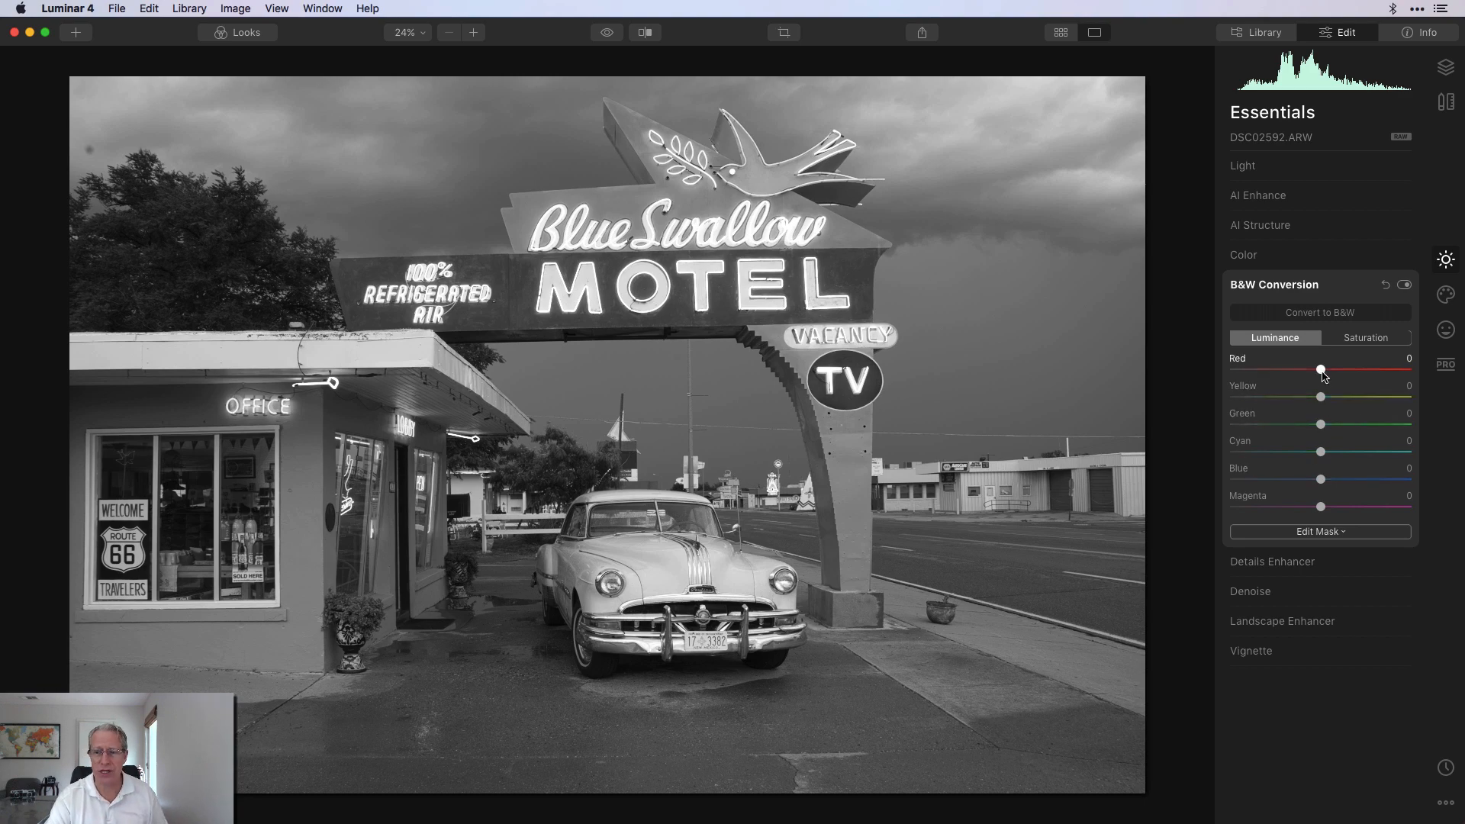
pyautogui.moveTo(1321, 397); pyautogui.dragTo(1285, 398)
pyautogui.doubleClick(1285, 396)
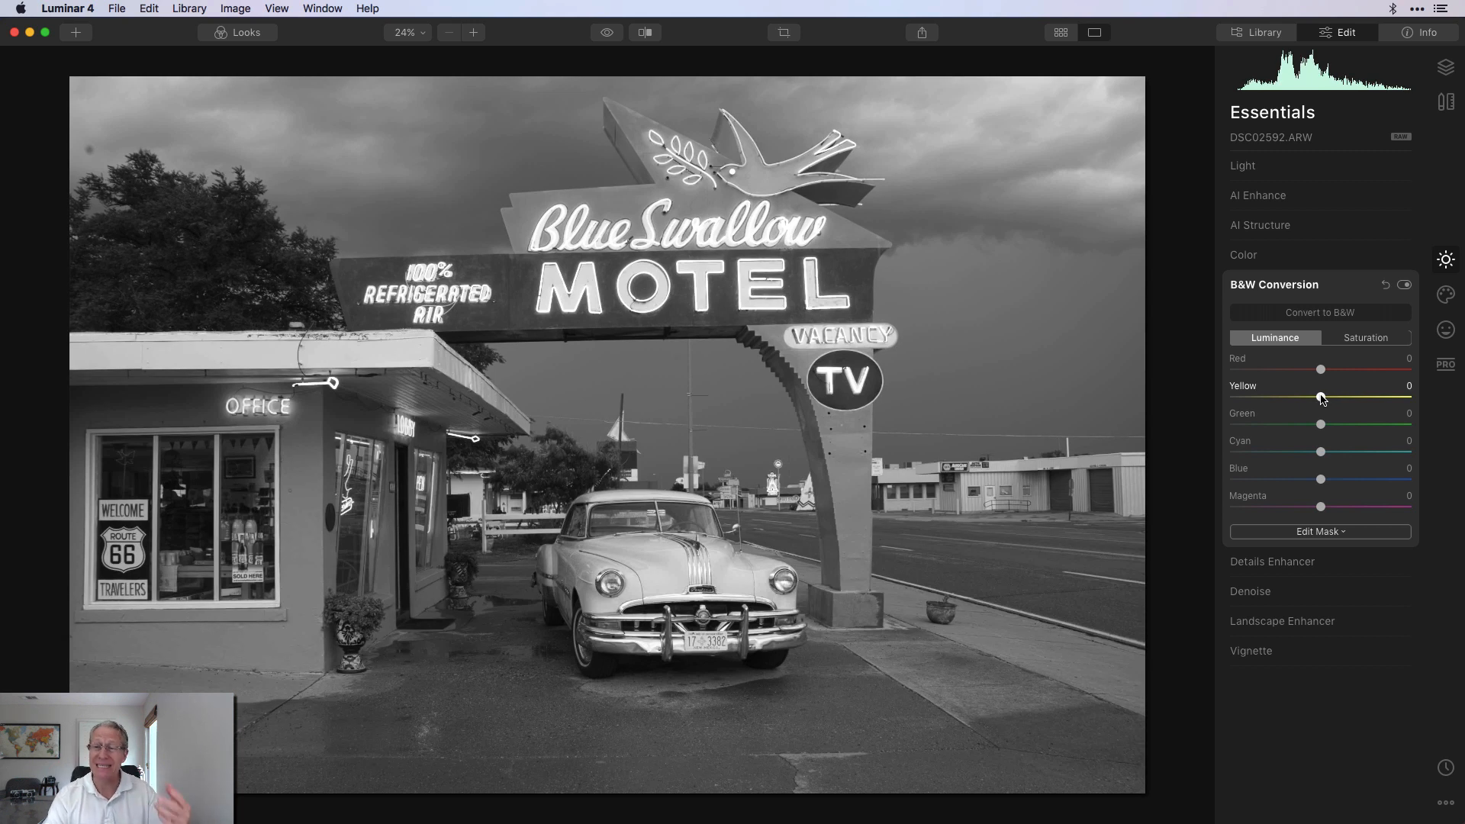
pyautogui.click(1282, 259)
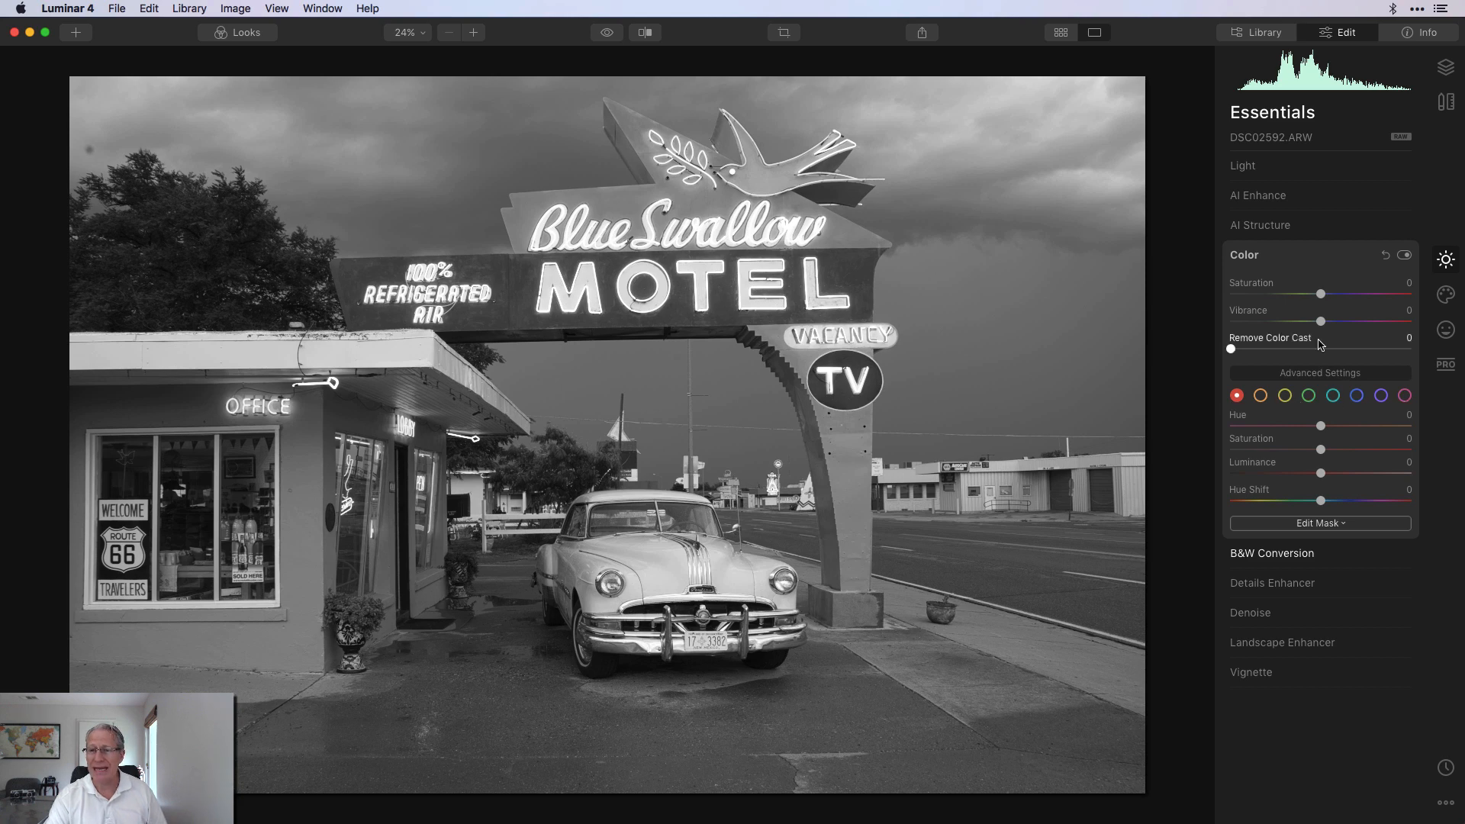
pyautogui.click(1295, 555)
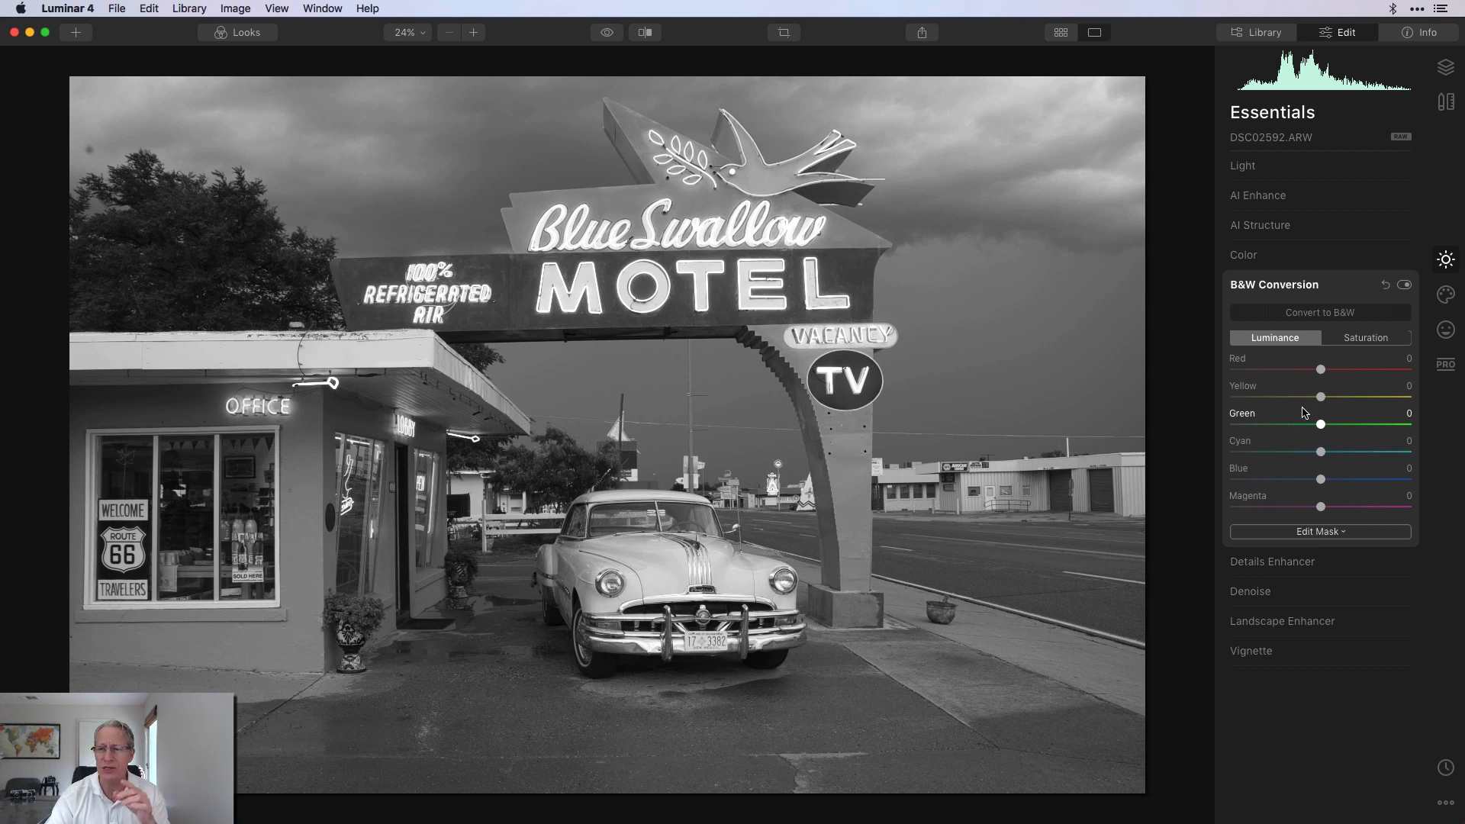
pyautogui.click(1342, 294)
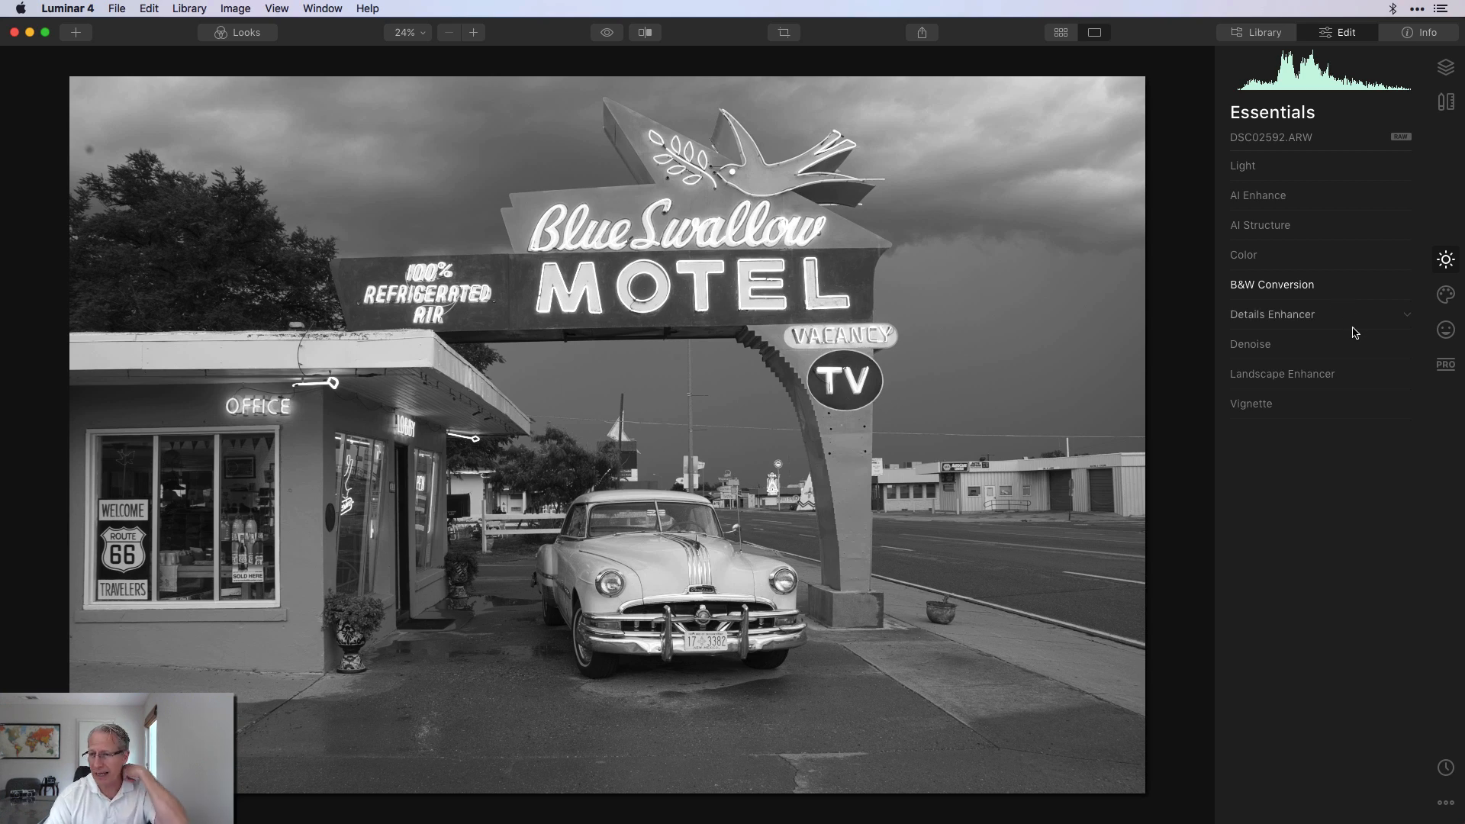
# Step: Apply the Miami LUT with Amount 65, Contrast 63 and Saturation 76, and compare the photo with the color style off and on
pyautogui.click(1445, 294)
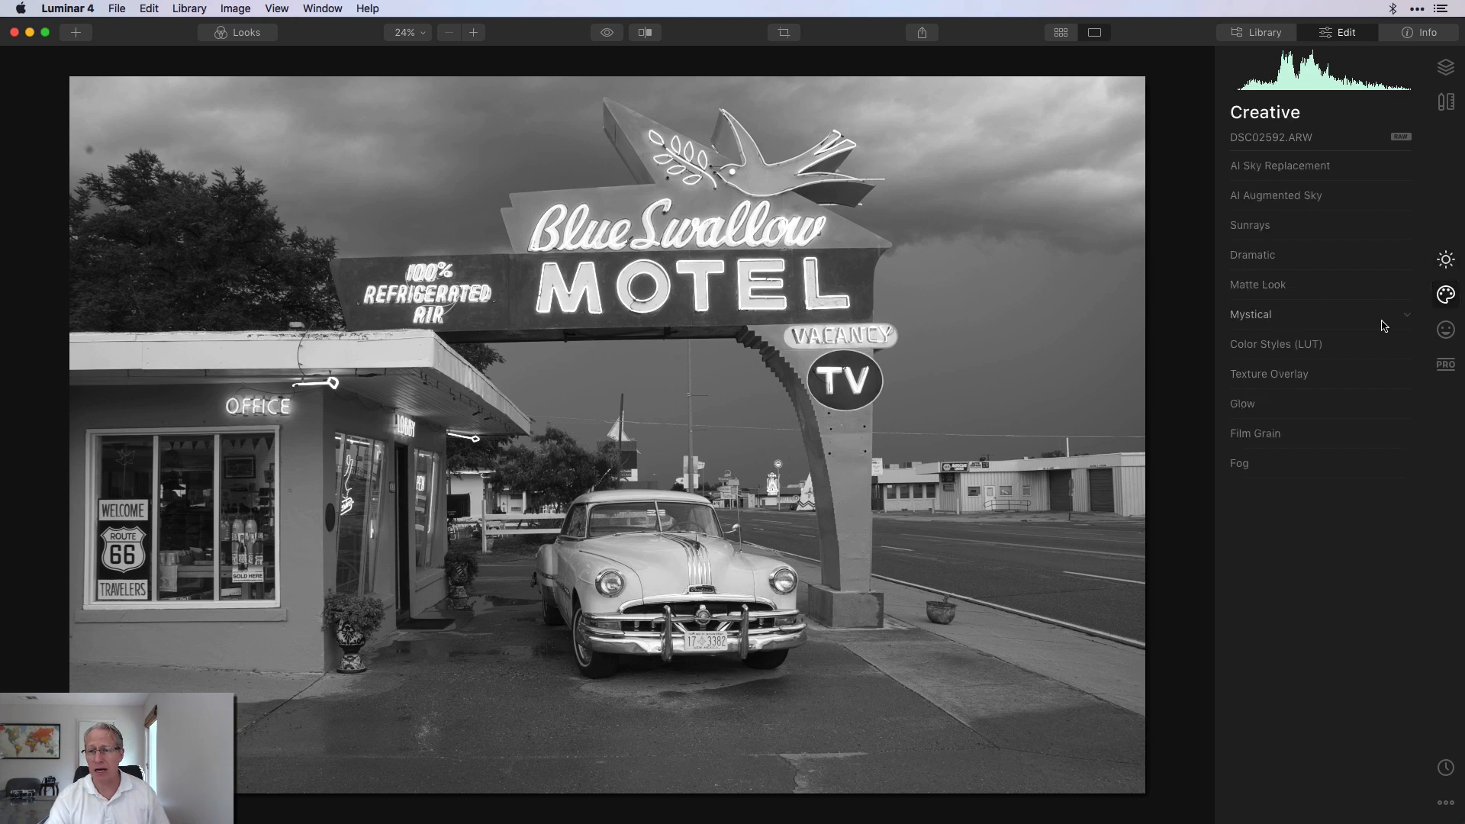
pyautogui.click(1289, 351)
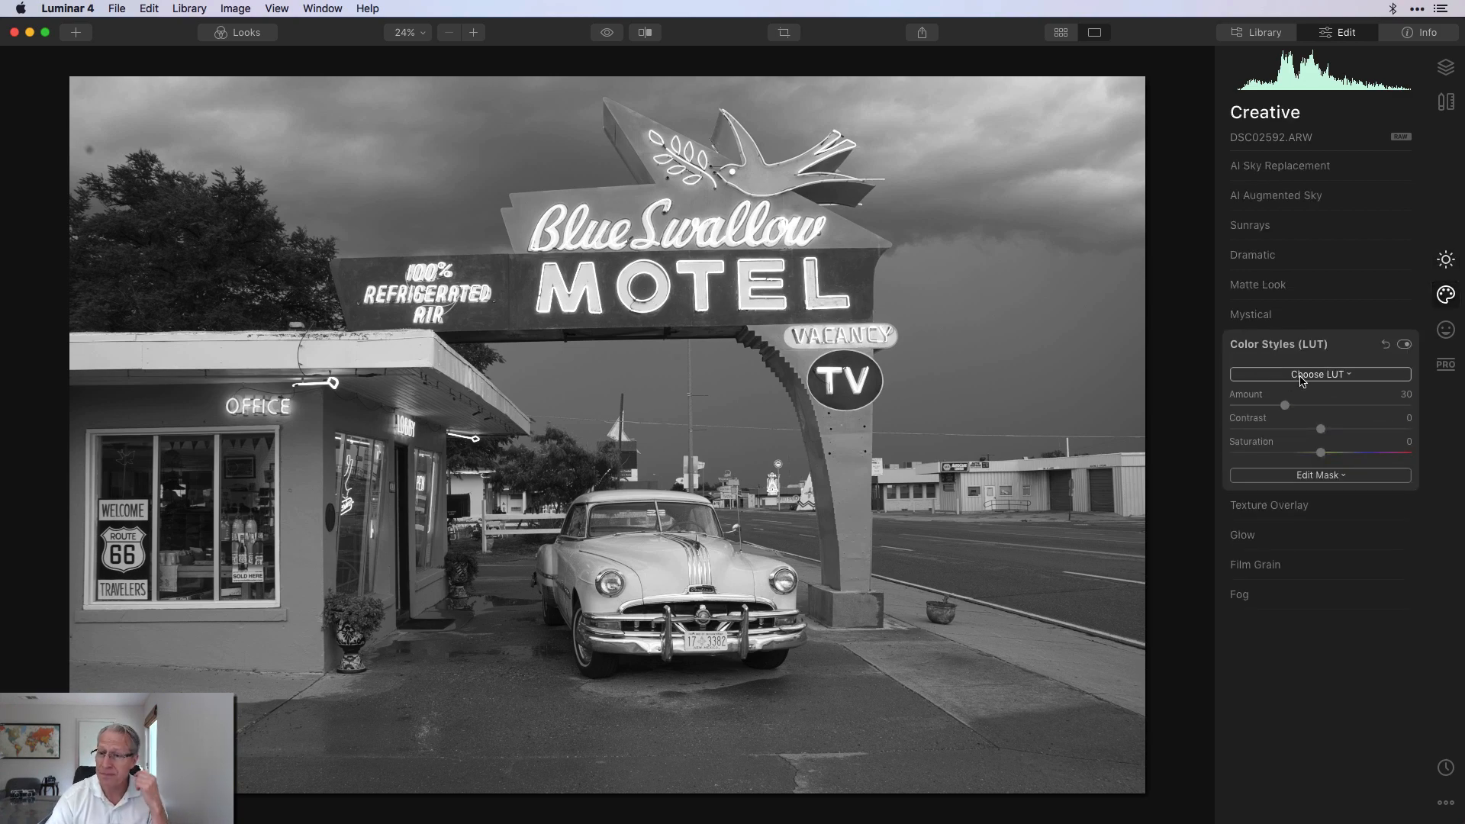
pyautogui.click(1302, 379)
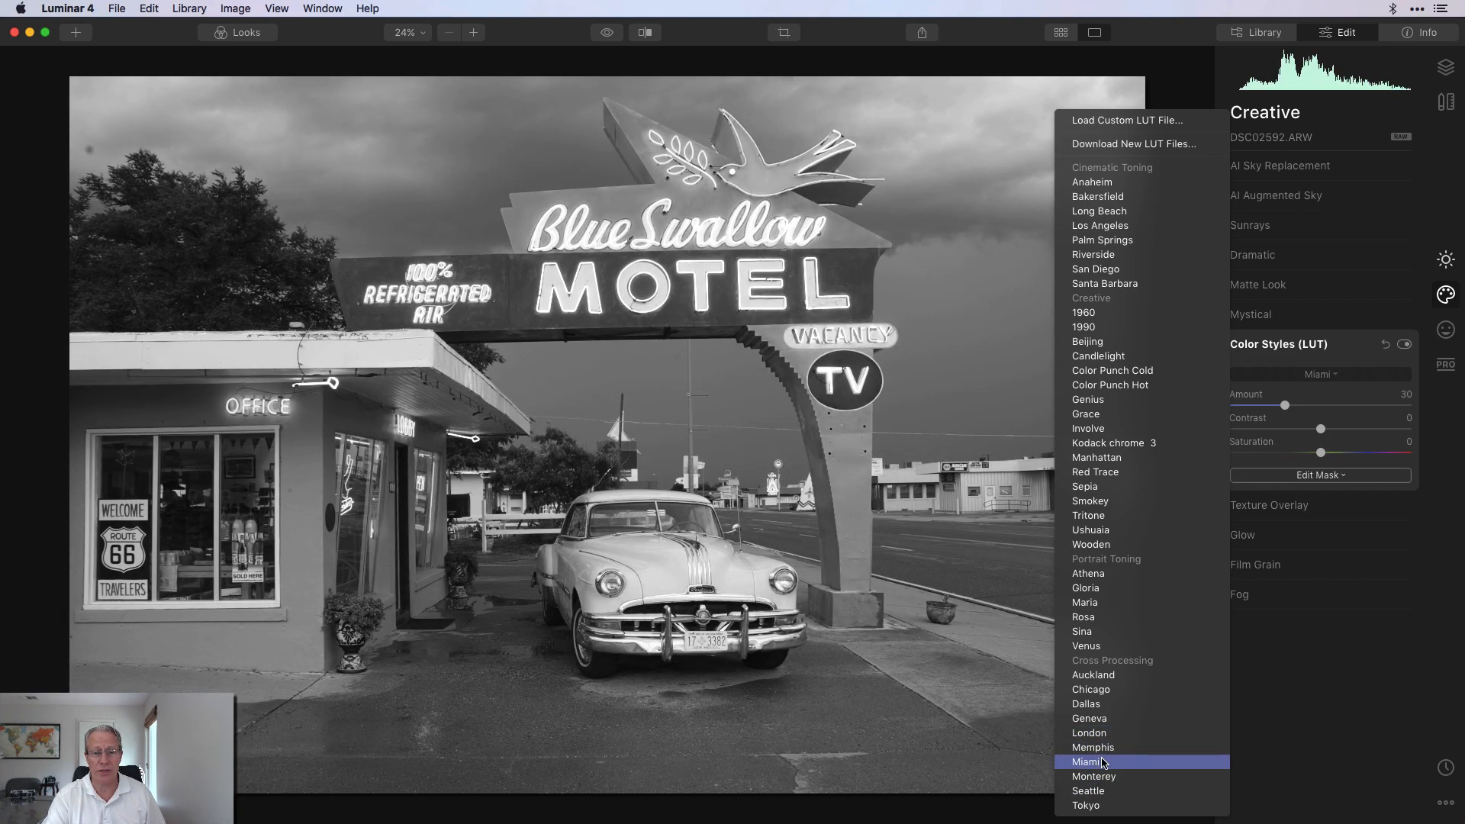
pyautogui.click(1104, 761)
pyautogui.moveTo(1285, 405); pyautogui.dragTo(1390, 442)
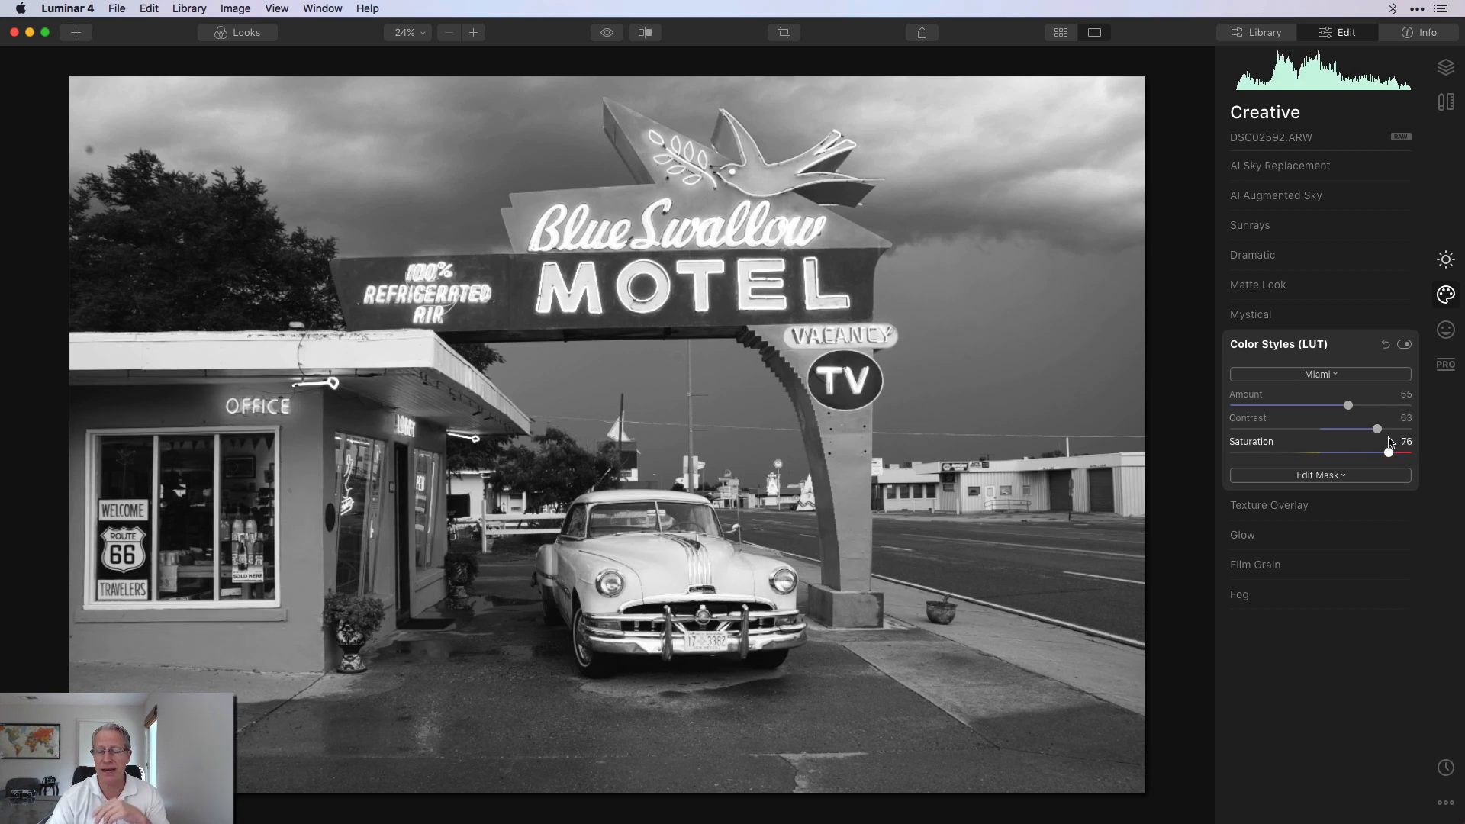
pyautogui.click(1404, 345)
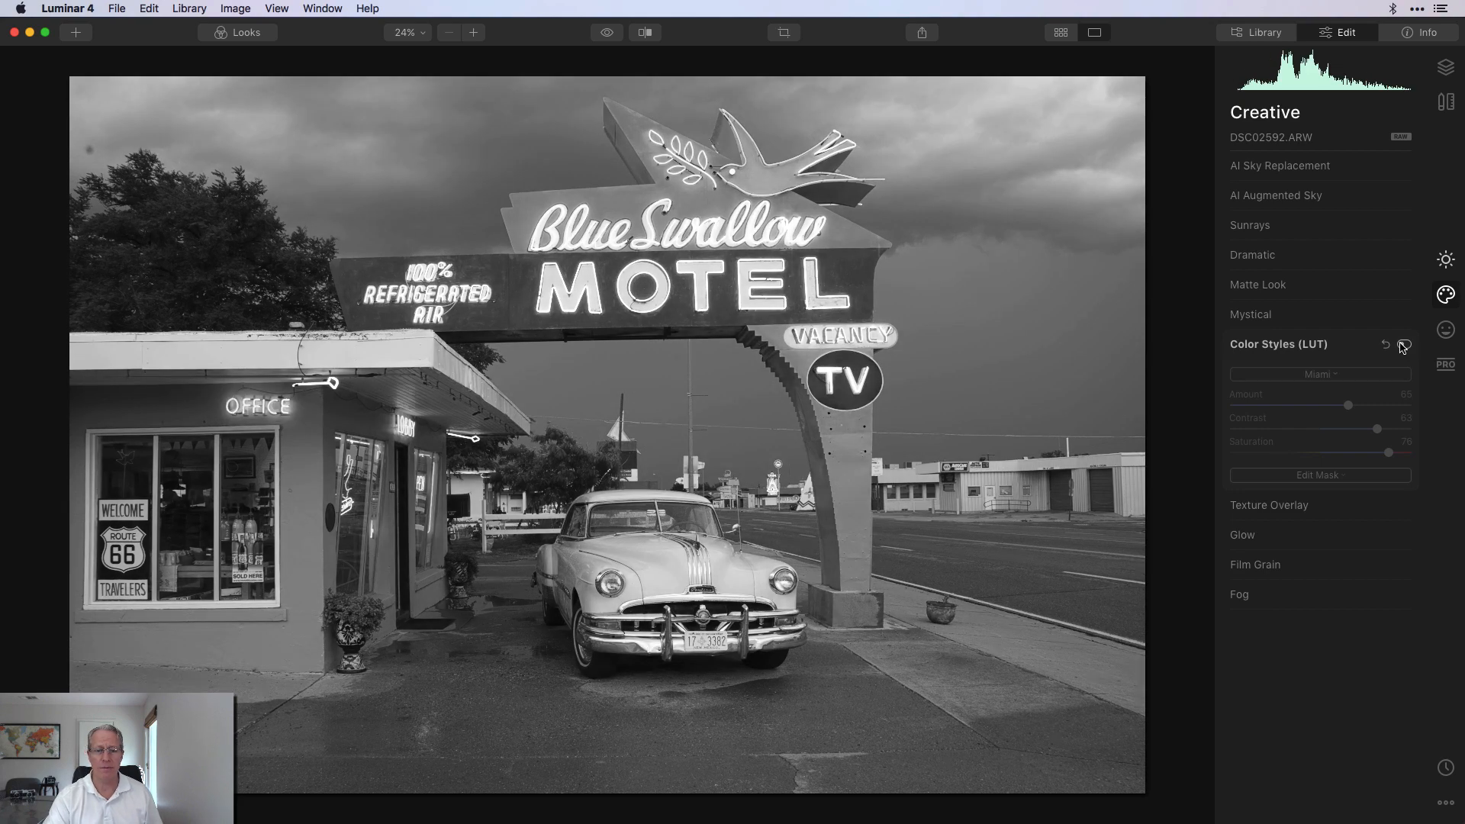
pyautogui.click(1403, 345)
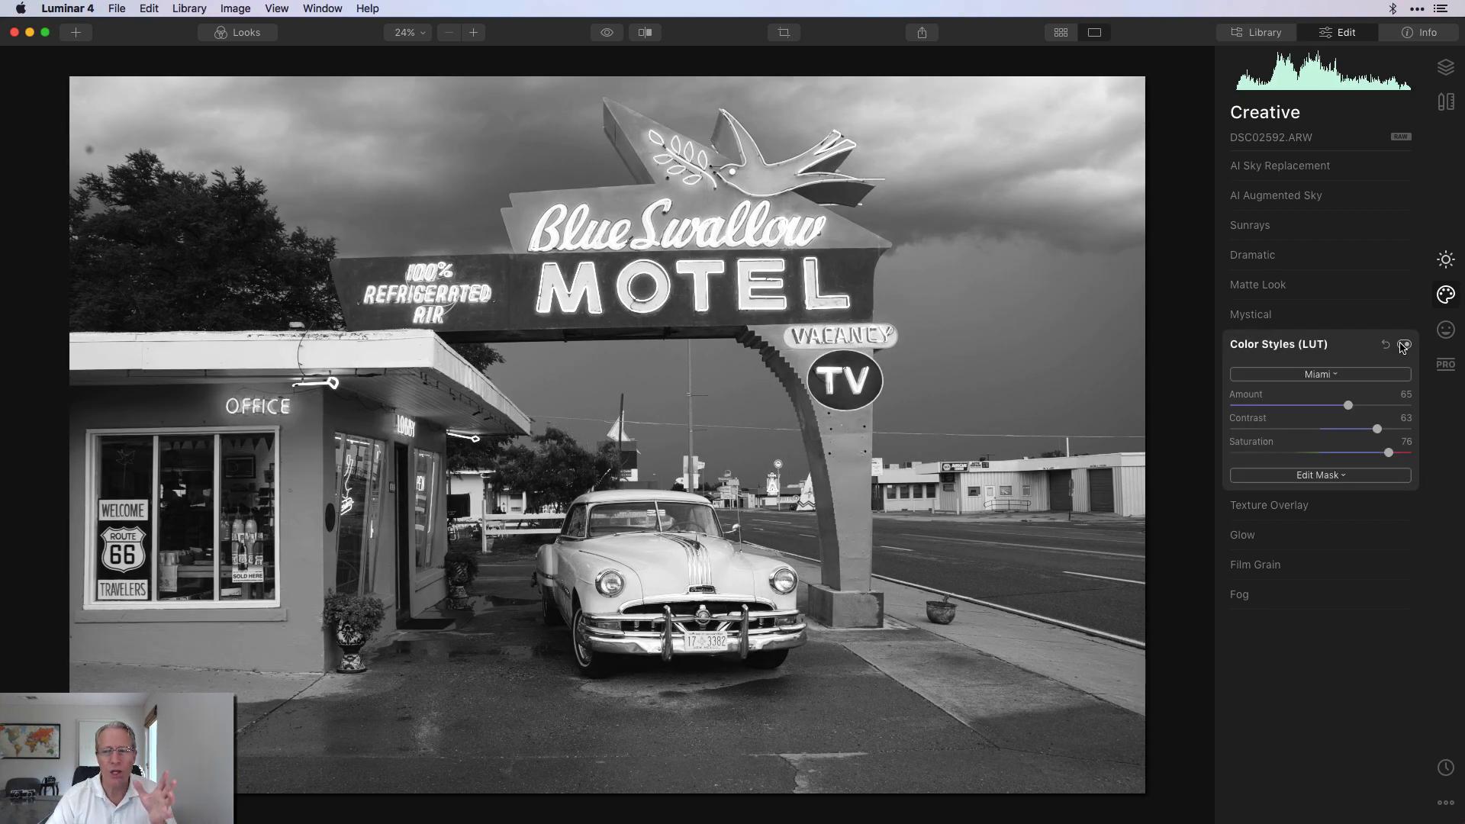
# Step: Switch the LUT to Chicago with Amount 86 and Contrast 100, and compare the photo with the color style off and on
pyautogui.click(1324, 374)
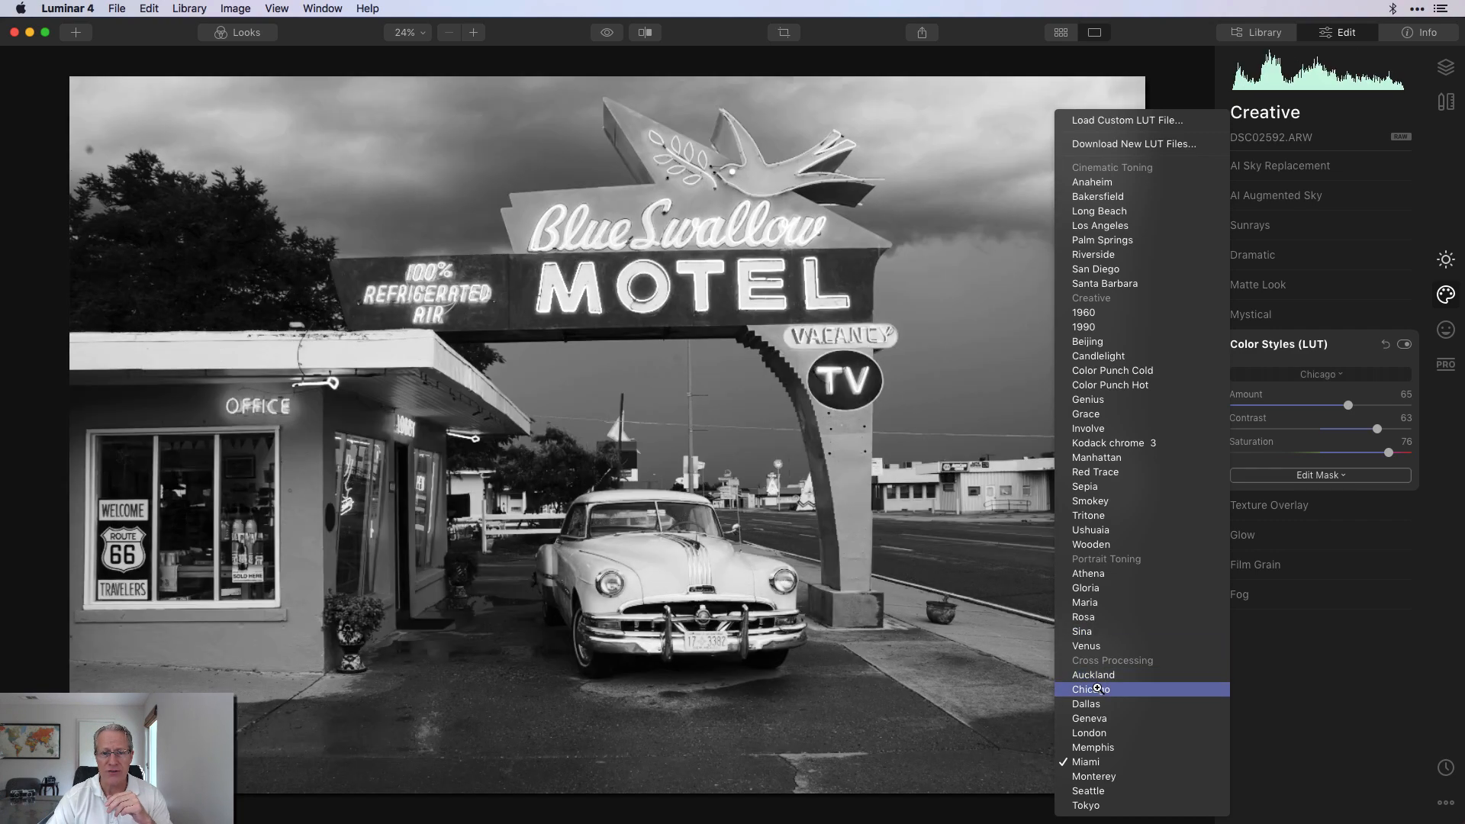
pyautogui.click(1097, 689)
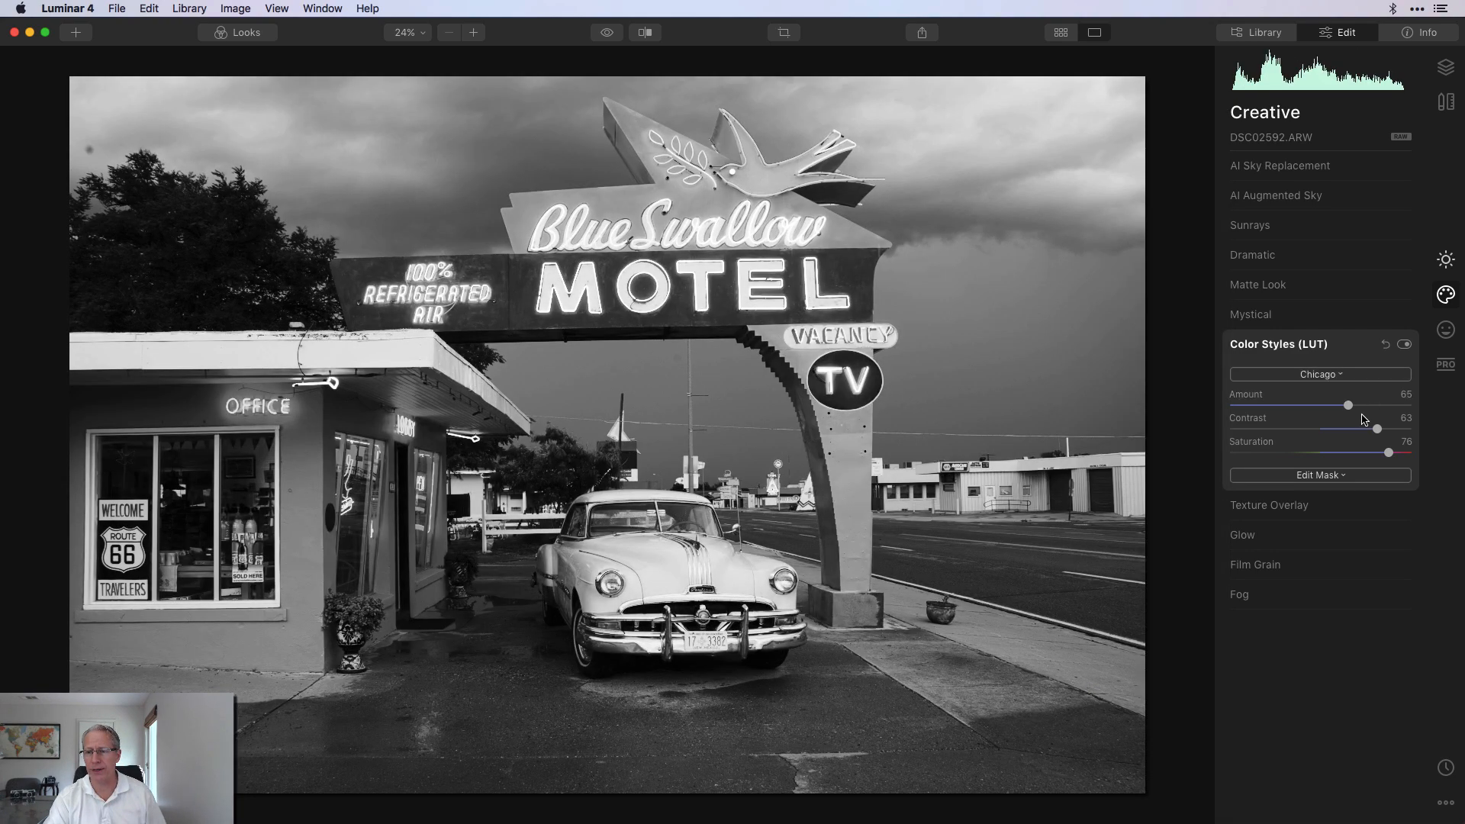
pyautogui.moveTo(1348, 405); pyautogui.dragTo(1423, 429)
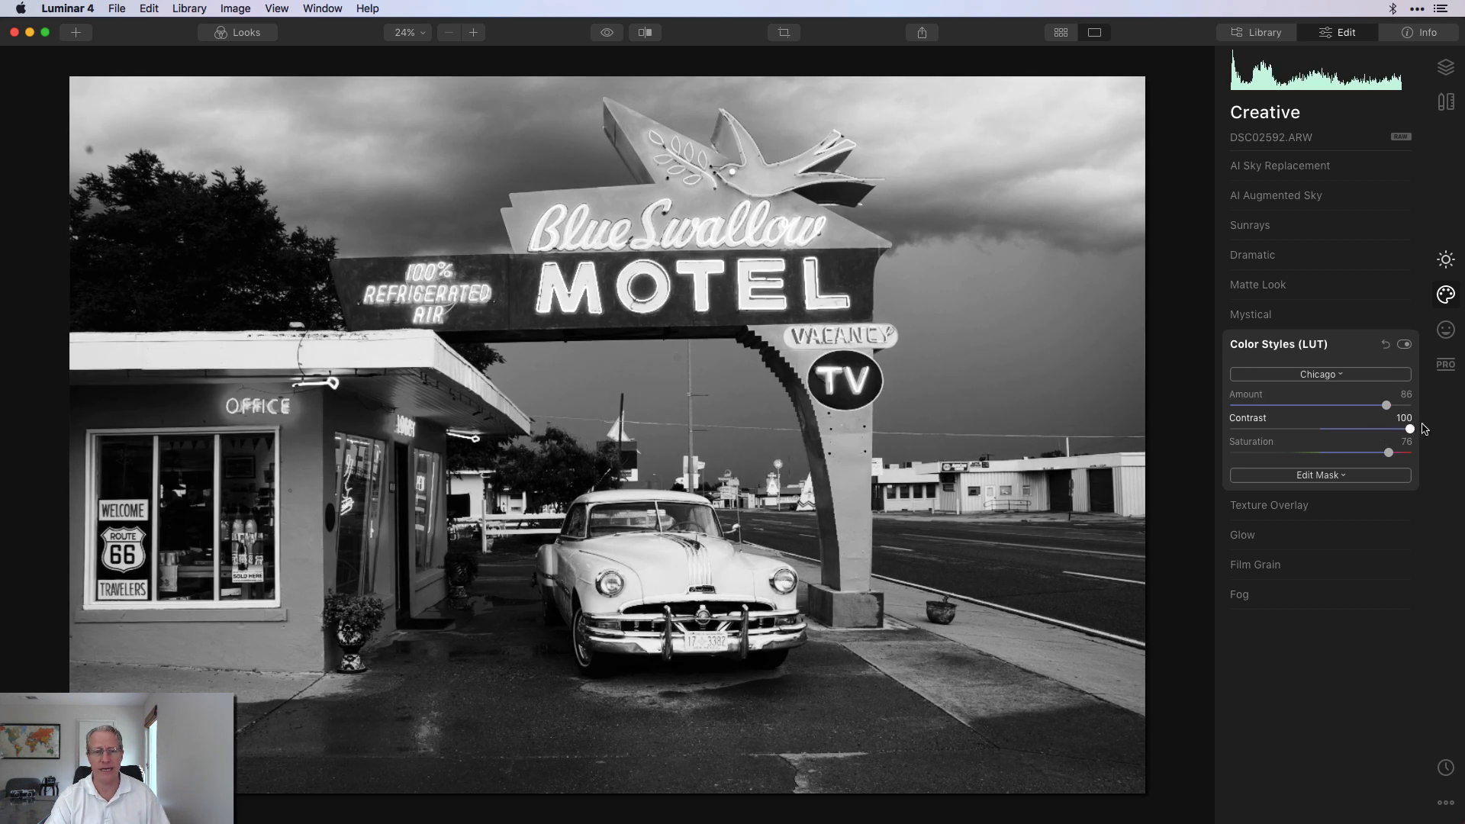
pyautogui.click(1404, 346)
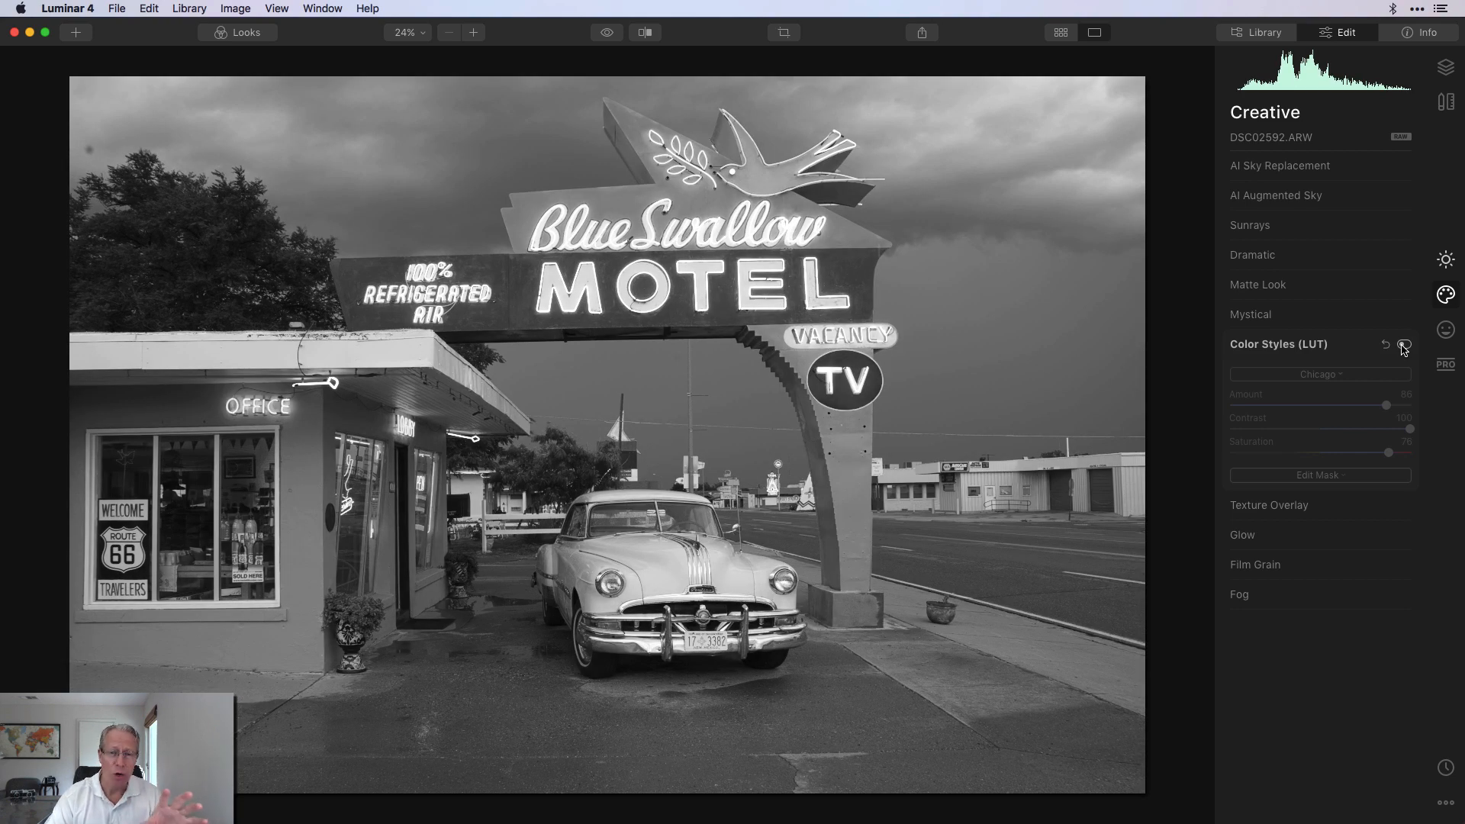
pyautogui.click(1404, 346)
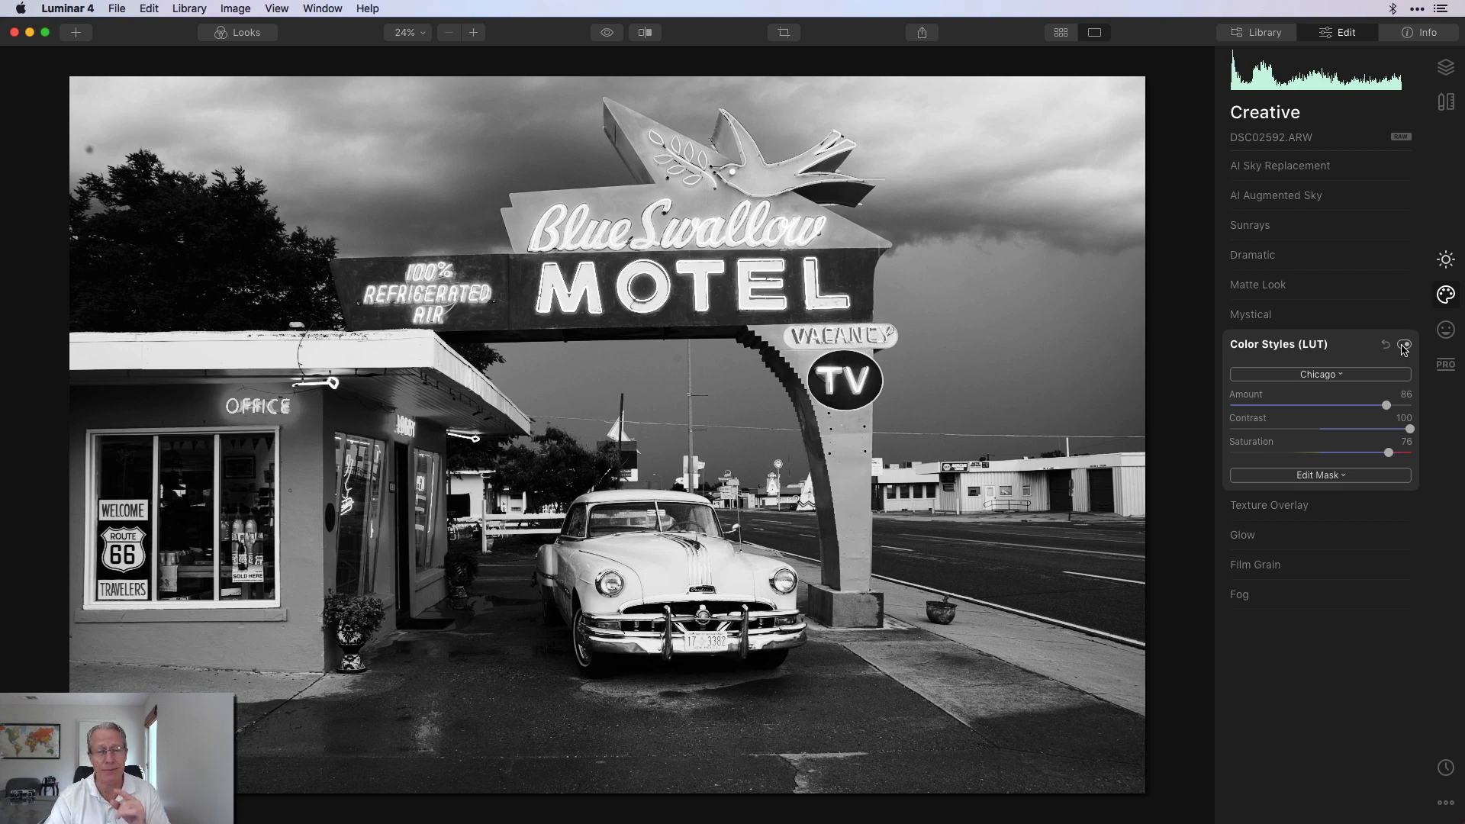
pyautogui.click(1404, 345)
pyautogui.click(1403, 345)
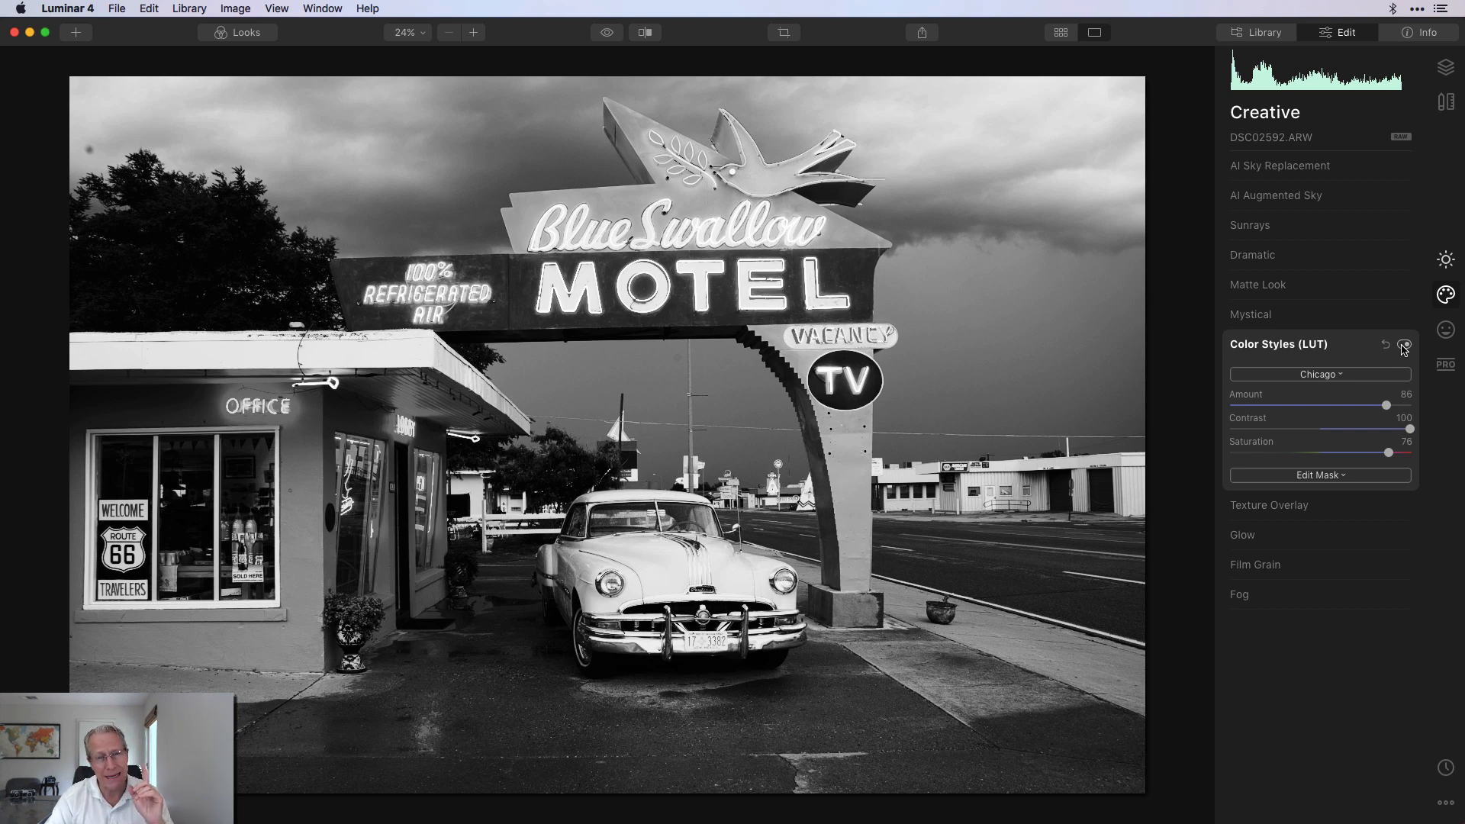
# Step: Set the Temperature to 3733 in the Essentials Light adjustments
pyautogui.click(1445, 259)
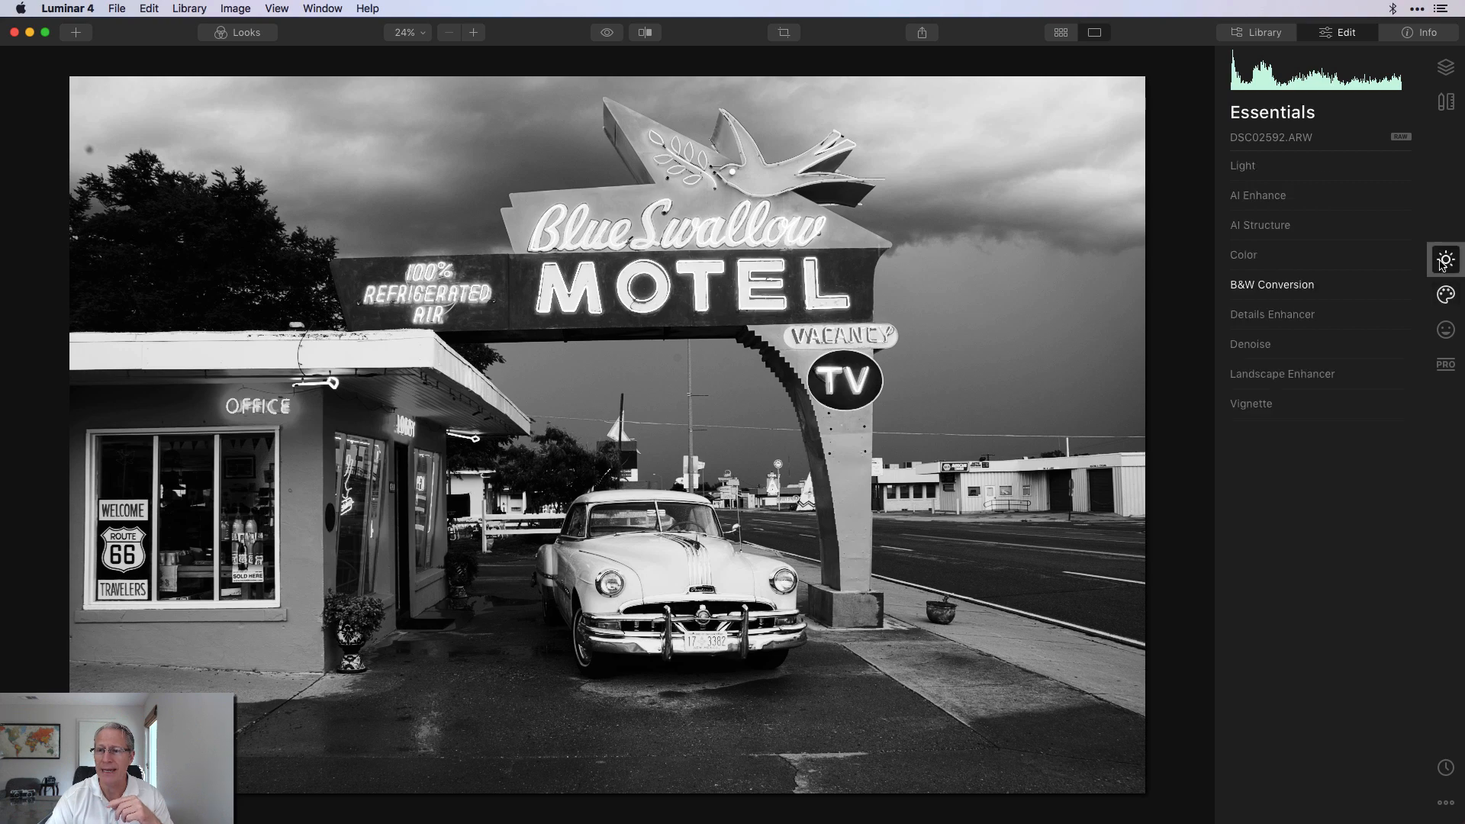
pyautogui.click(1285, 175)
pyautogui.moveTo(1319, 231); pyautogui.dragTo(1280, 233)
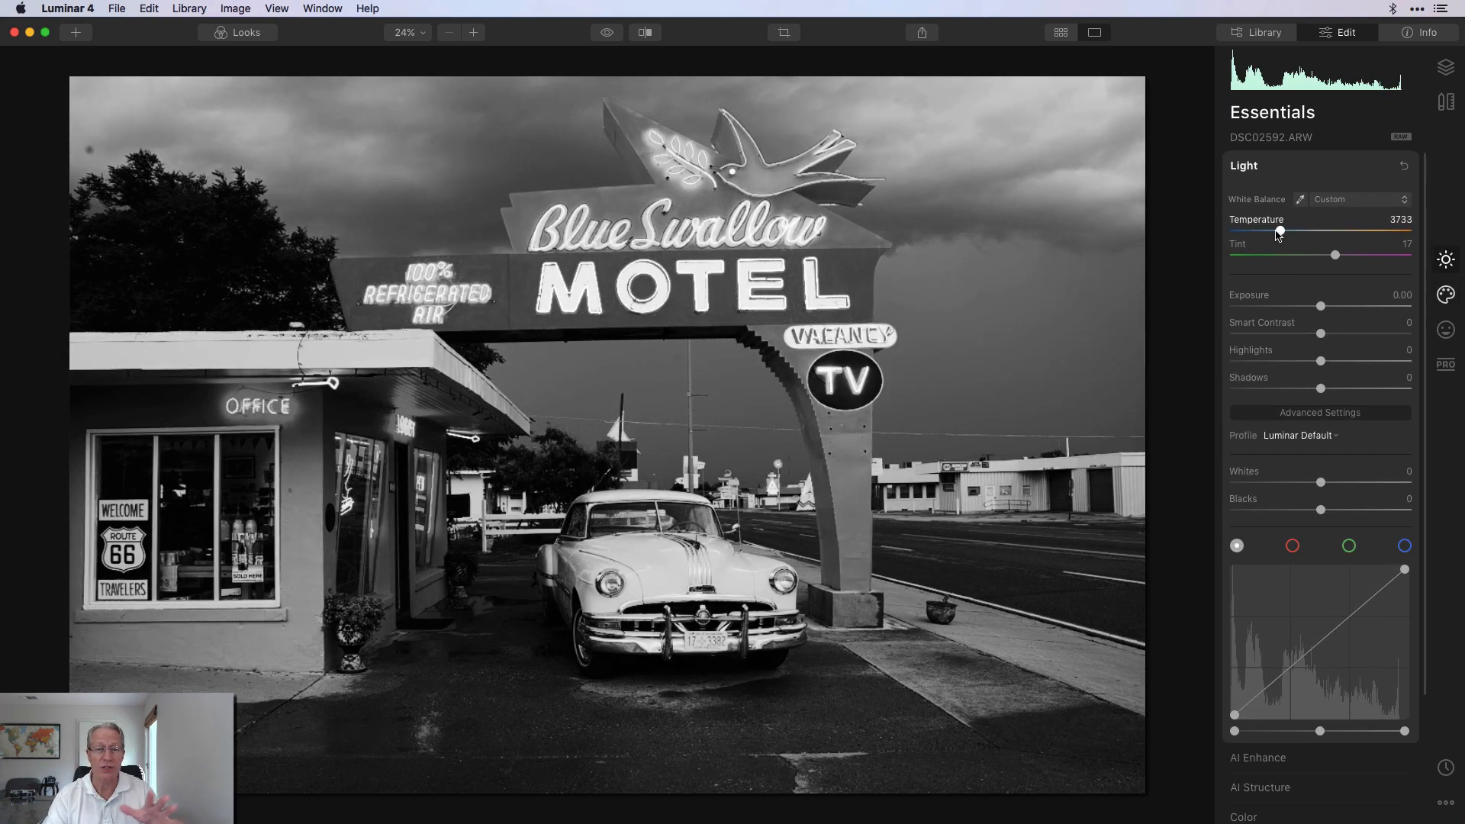
# Step: Set Smart Contrast to 24 and Highlights to -1 in the Light adjustments, and compare the photo with its original
pyautogui.moveTo(1321, 333); pyautogui.dragTo(1320, 366)
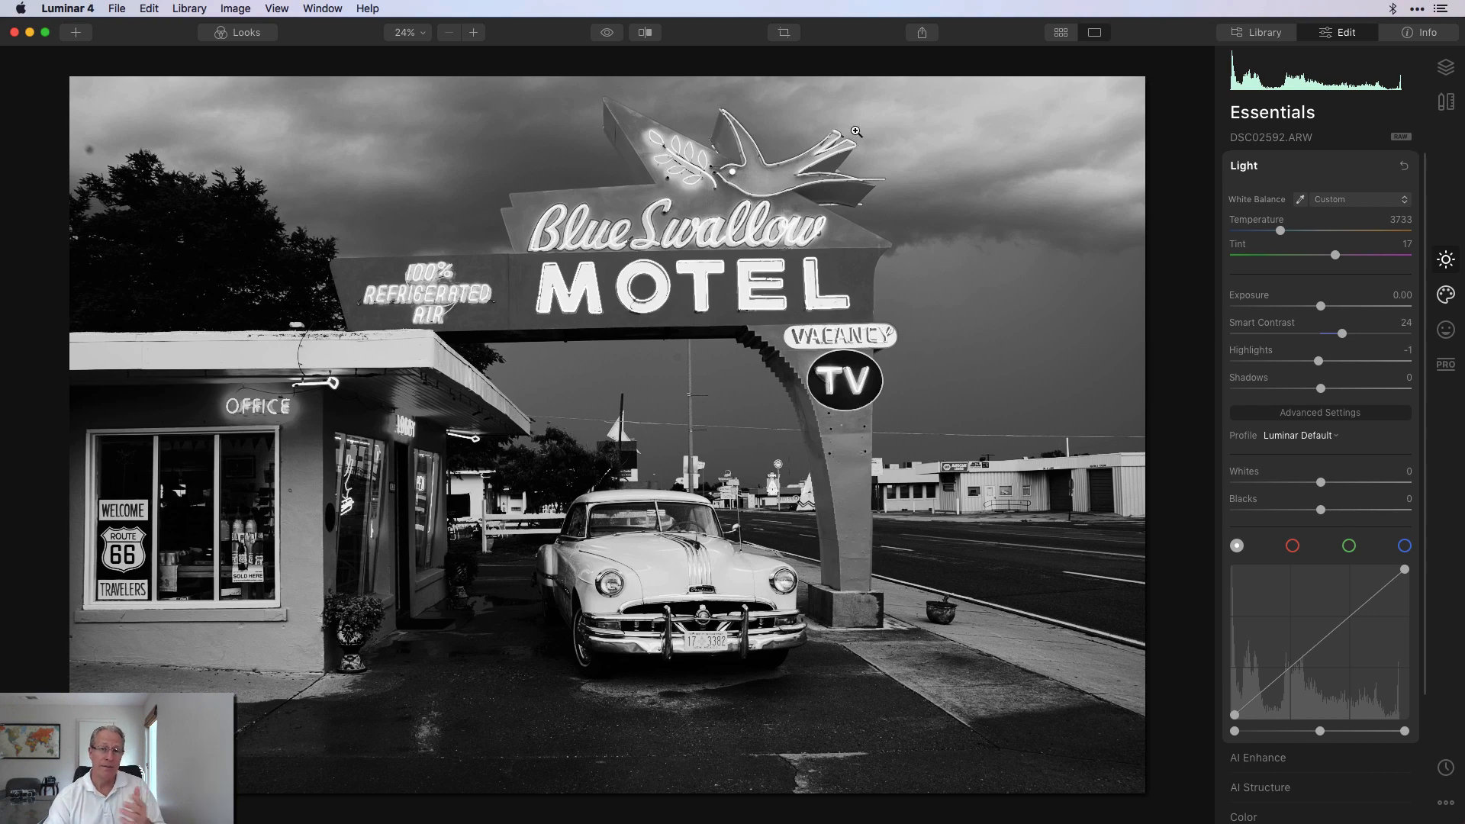
pyautogui.click(604, 33)
pyautogui.click(604, 33)
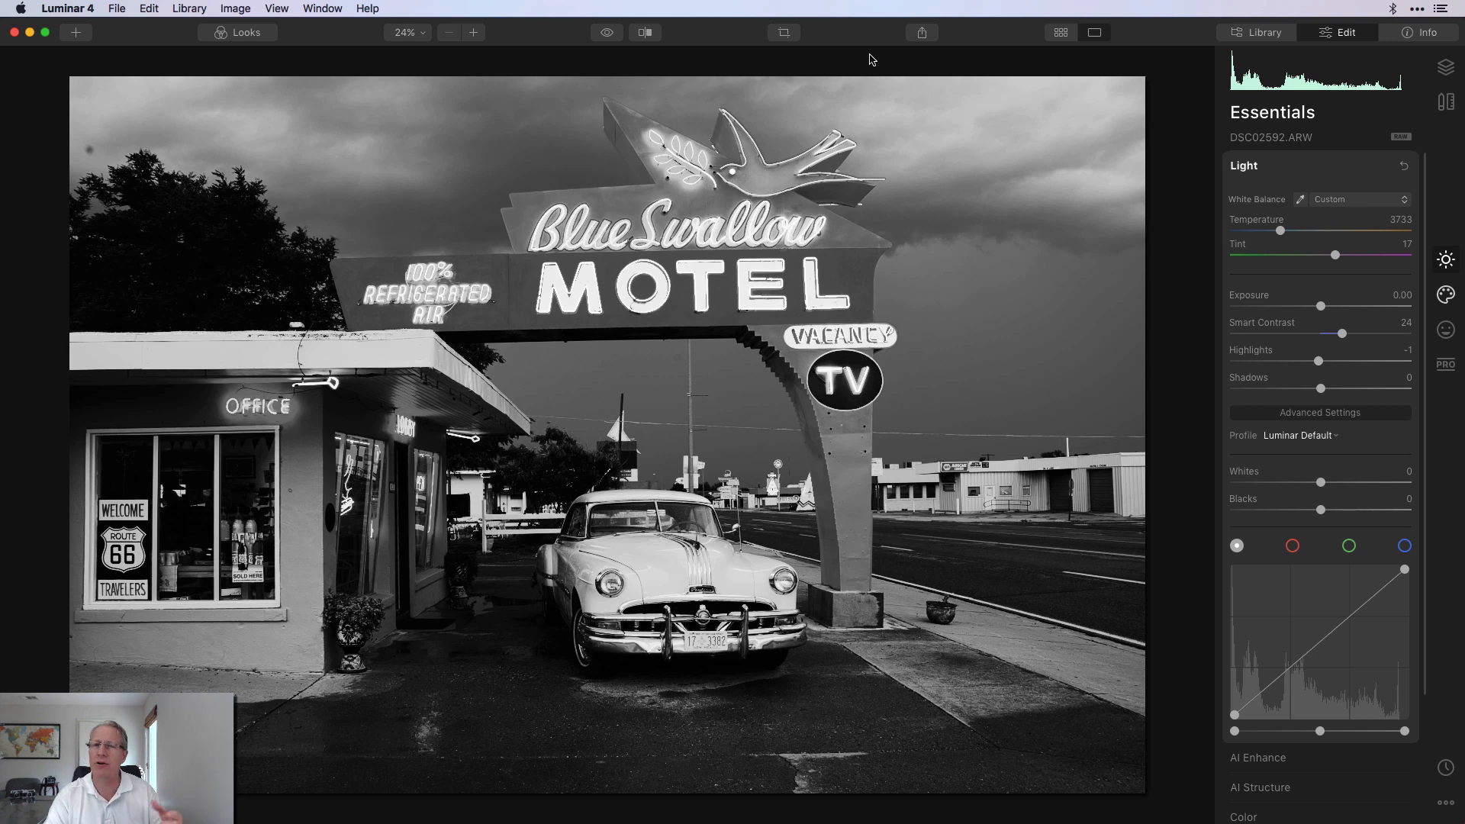
# Step: Add a Soft Focus Bright Glow to the photo with Amount 9 from the Creative tools
pyautogui.click(1447, 294)
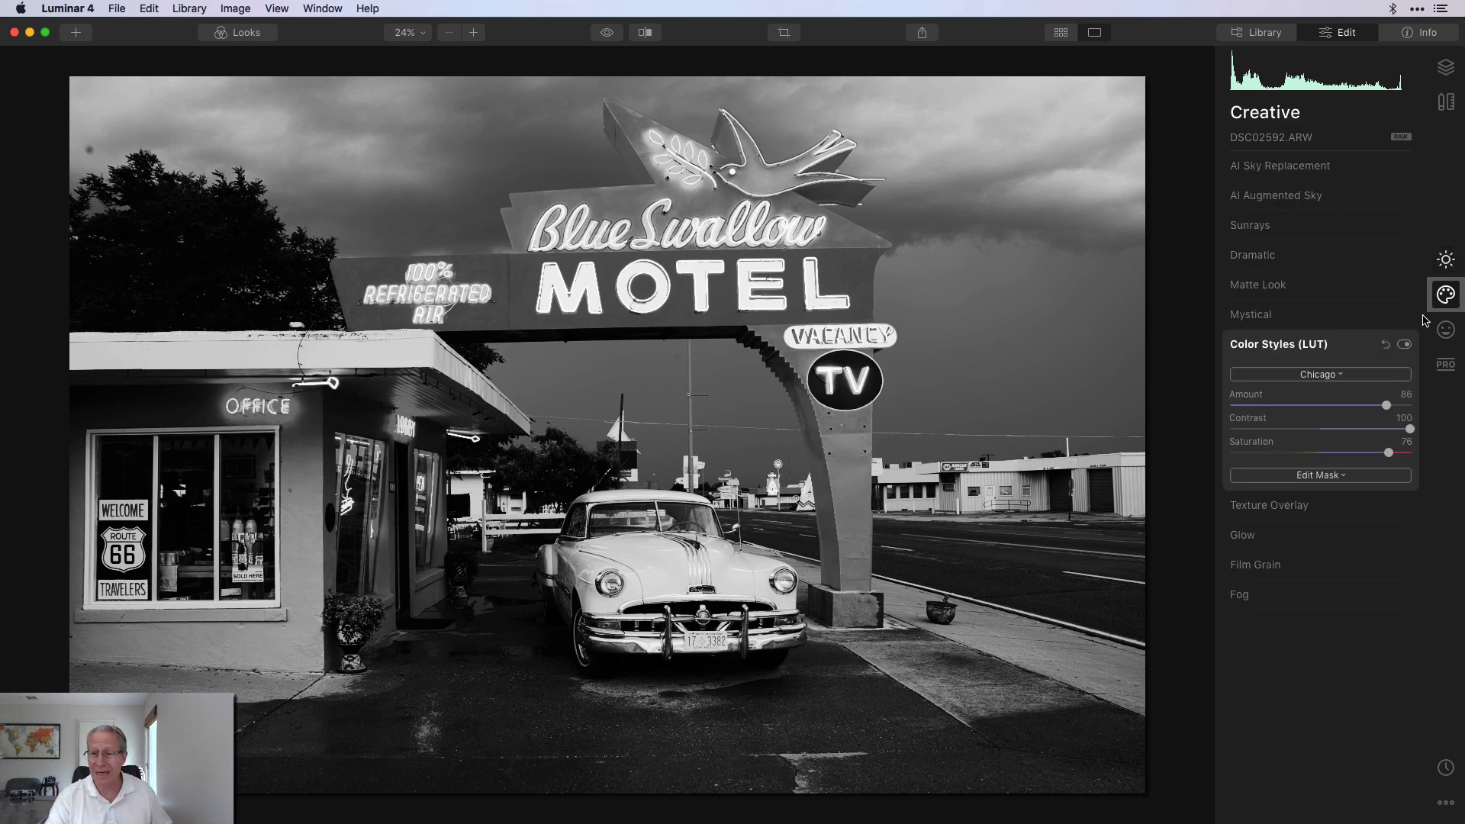
pyautogui.click(1273, 544)
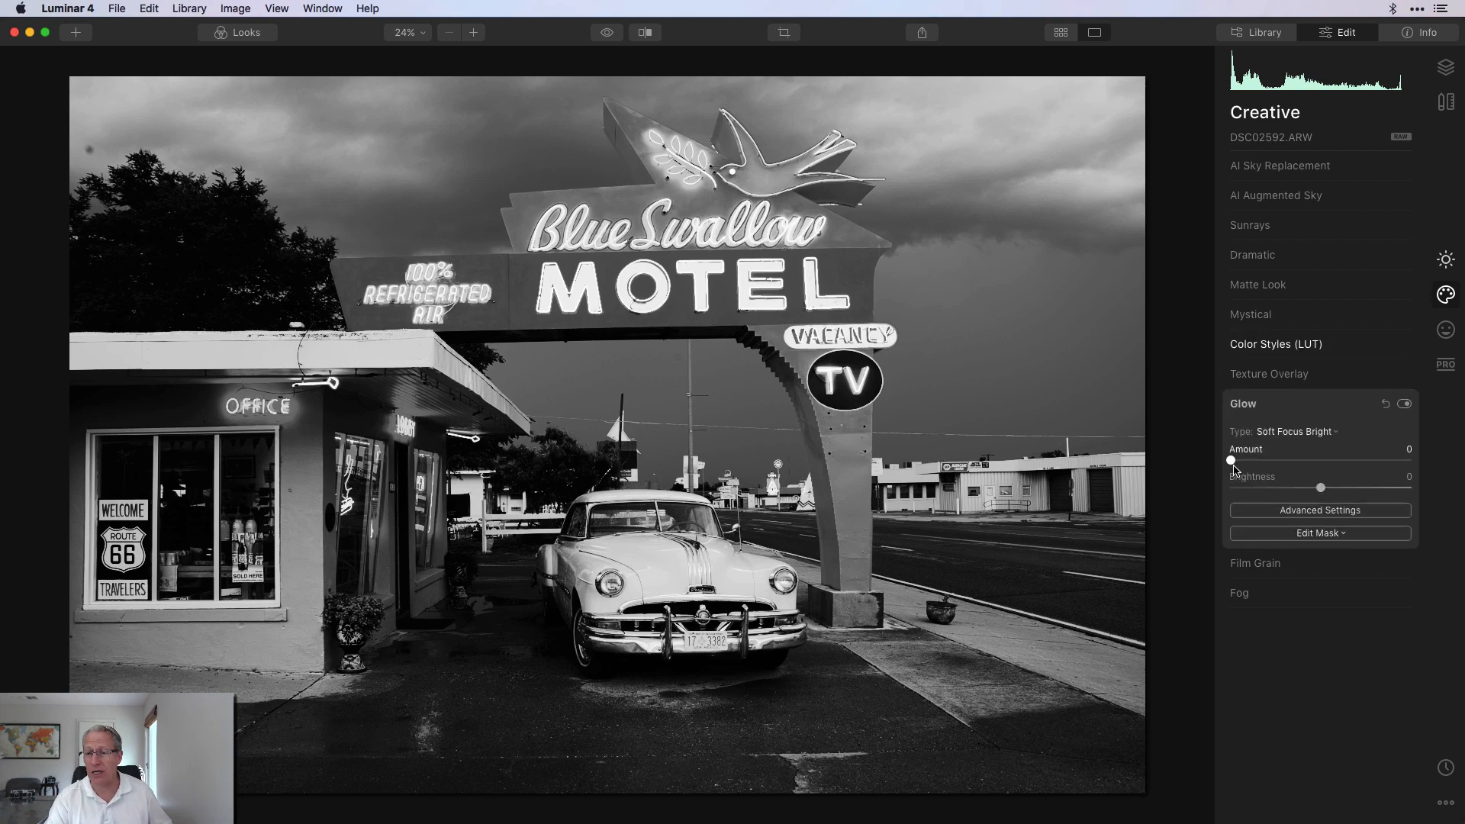
pyautogui.moveTo(1232, 460)
pyautogui.mouseDown()
pyautogui.moveTo(1328, 453)
pyautogui.moveTo(1230, 461)
pyautogui.moveTo(1248, 460)
pyautogui.mouseUp()
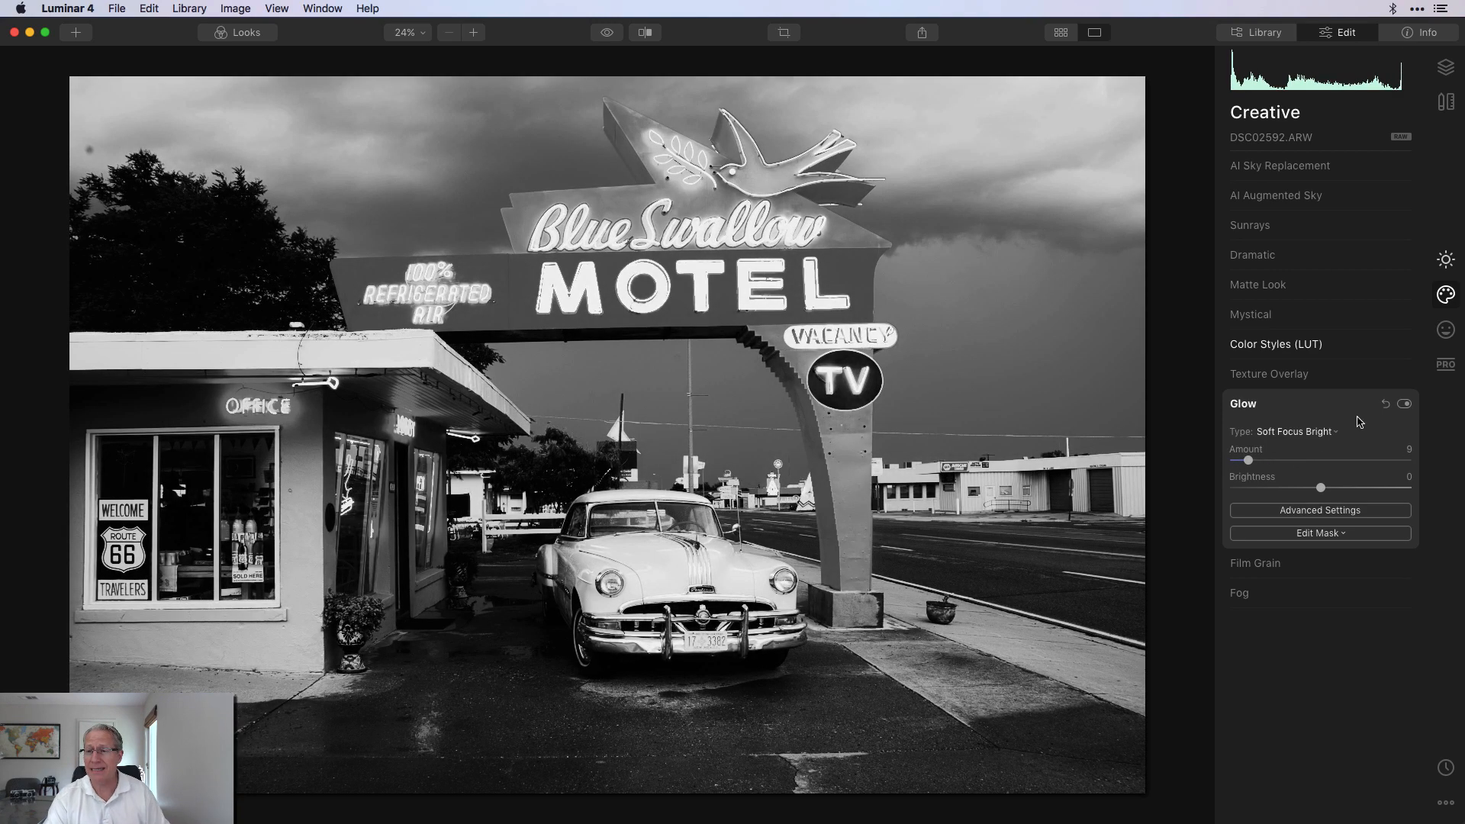
# Step: Try High Key with Amount 54, Standard High Key 19, Dynamic High Key 7 and Blacks 51, and reset the filter
pyautogui.click(1441, 334)
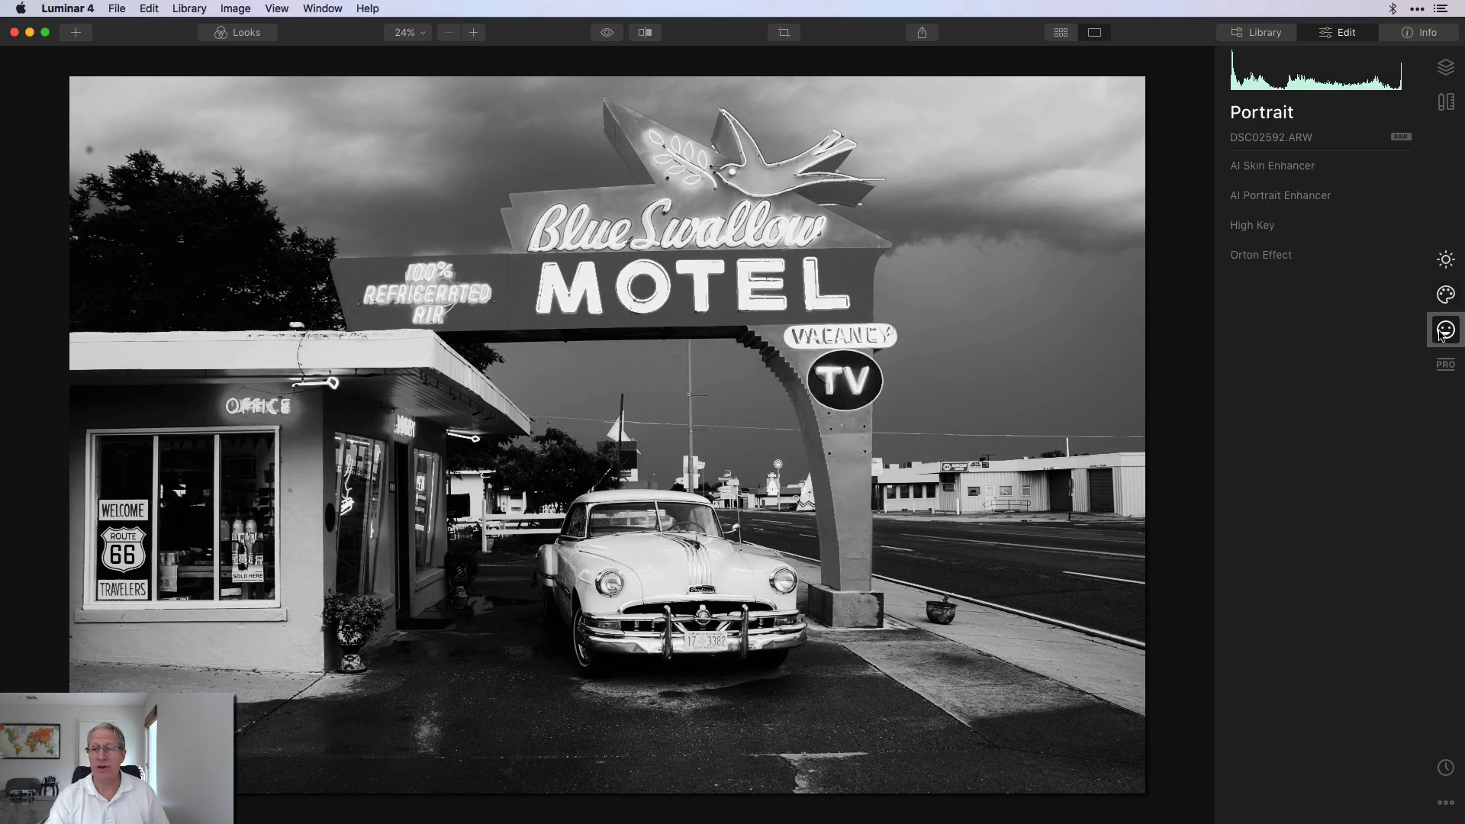
pyautogui.click(1276, 228)
pyautogui.moveTo(1230, 264); pyautogui.dragTo(1326, 334)
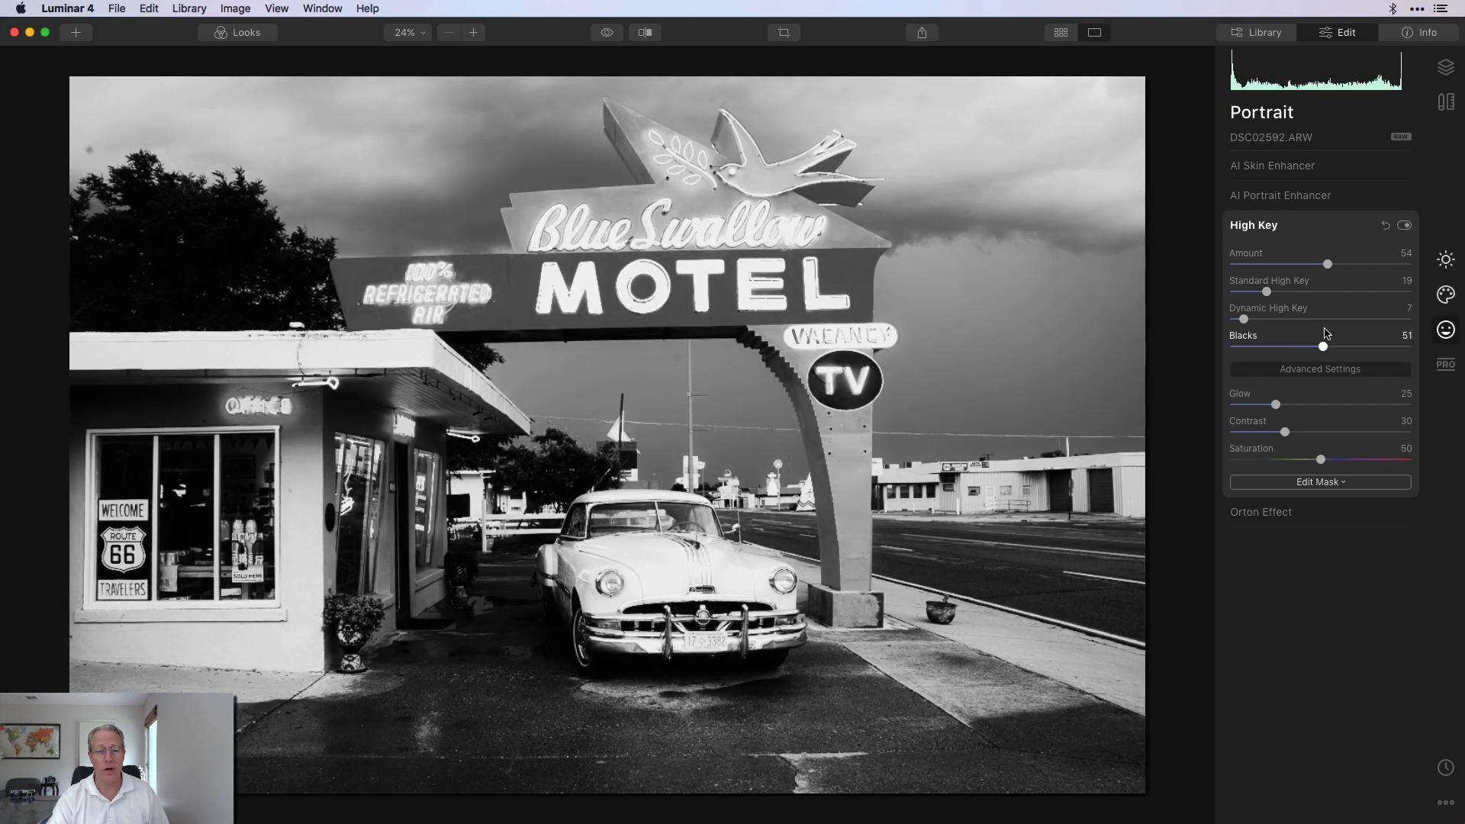
pyautogui.click(1386, 225)
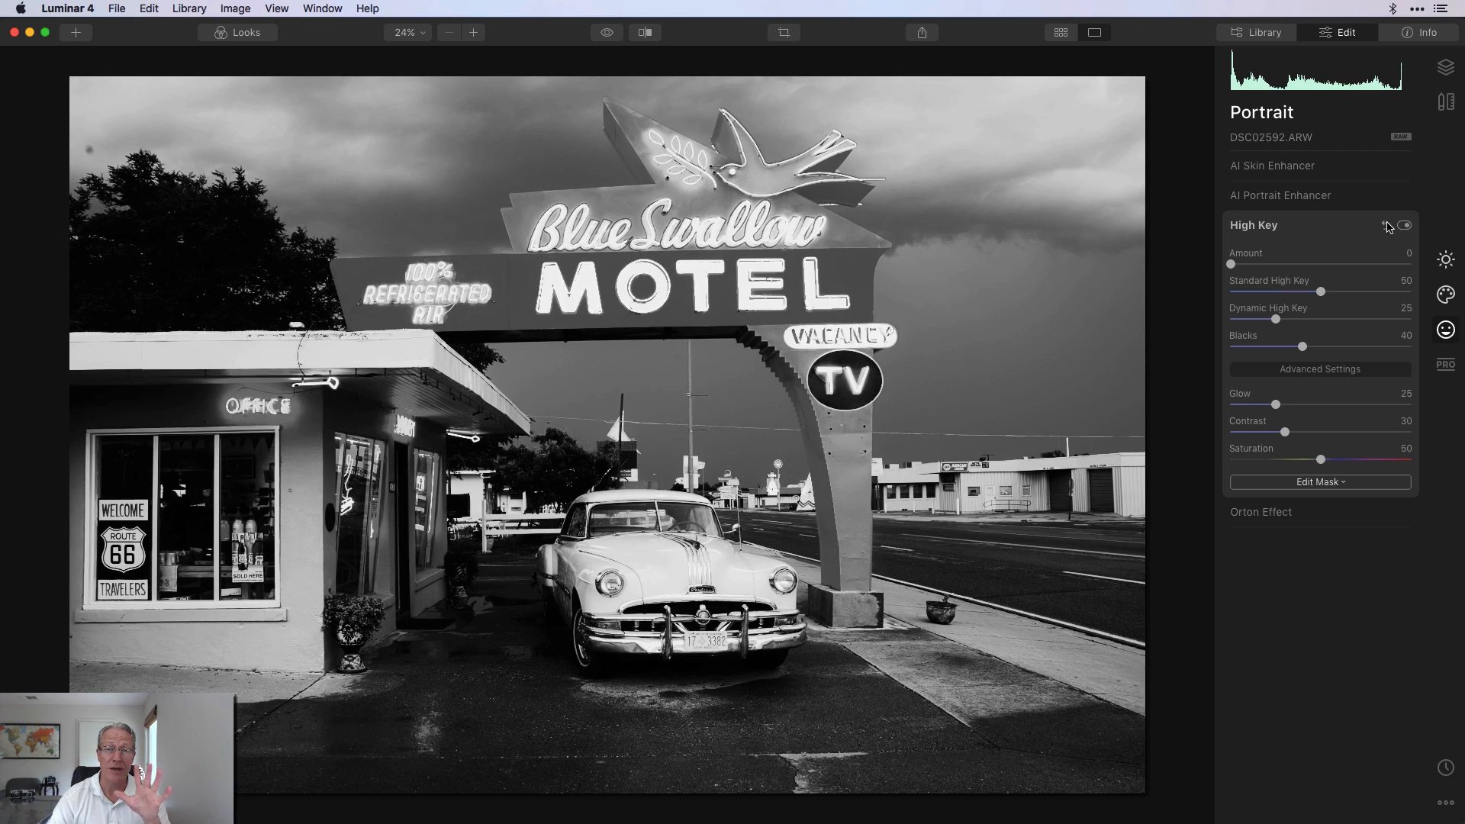
# Step: Apply Split Toning with Highlights Hue 221 and Saturation 28, Shadows Hue 222 and Saturation 12, and compare the photo with it off and on
pyautogui.click(1439, 370)
pyautogui.click(1331, 261)
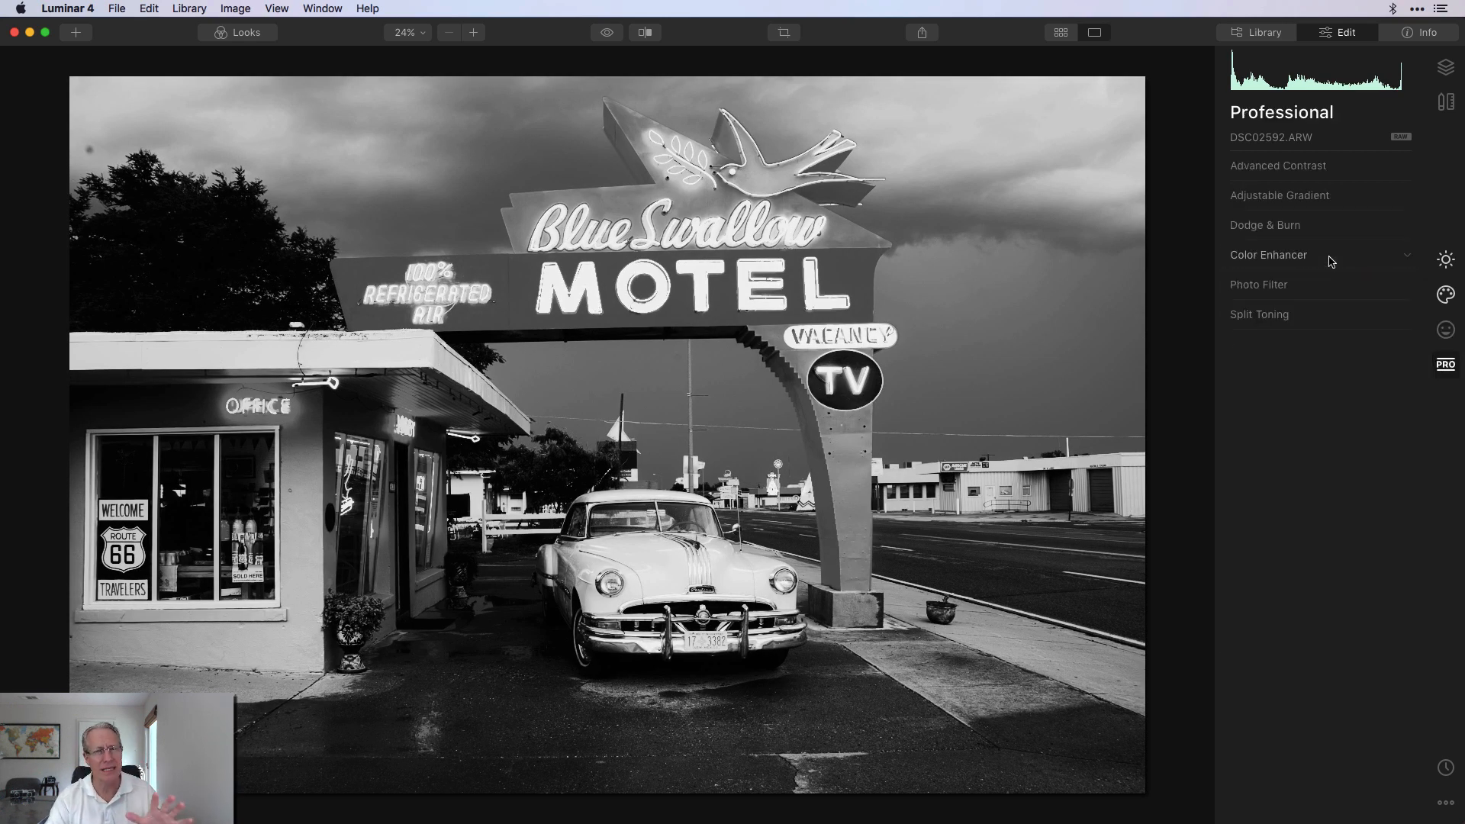
pyautogui.click(1263, 315)
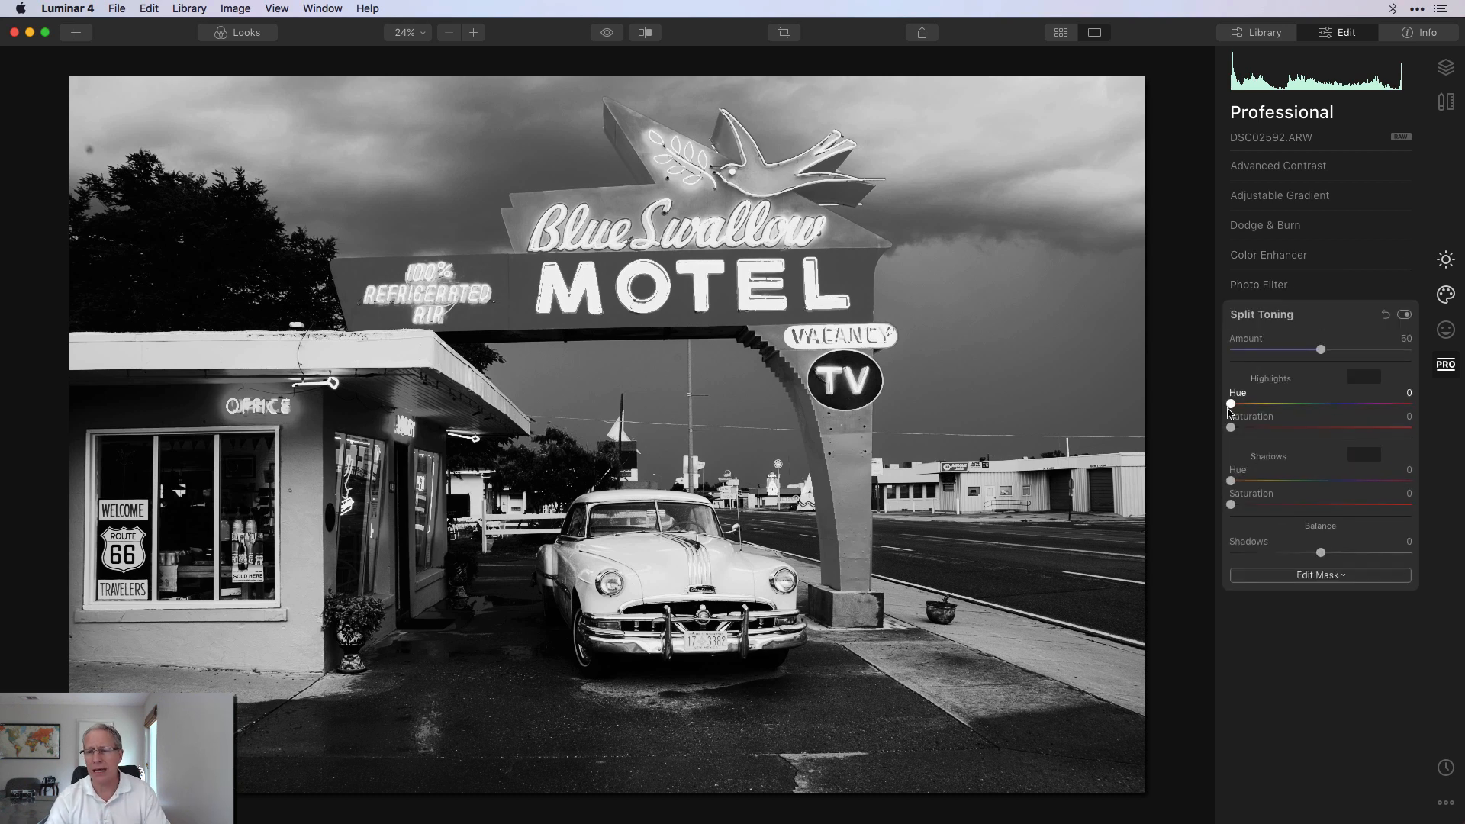
pyautogui.moveTo(1230, 409); pyautogui.dragTo(1343, 412)
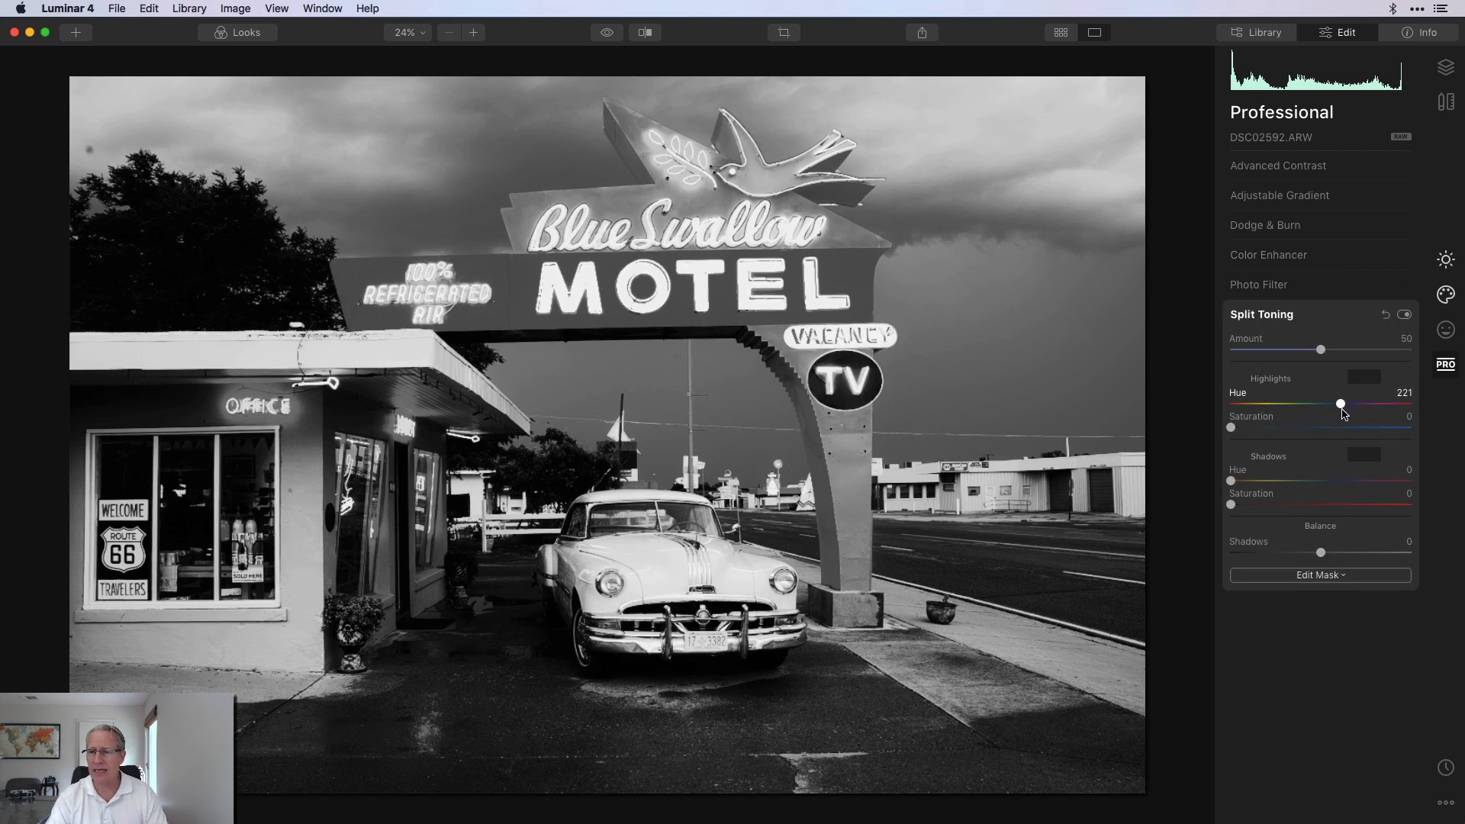
pyautogui.moveTo(1231, 427); pyautogui.dragTo(1282, 428)
pyautogui.moveTo(1240, 486); pyautogui.dragTo(1349, 483)
pyautogui.moveTo(1231, 506); pyautogui.dragTo(1253, 508)
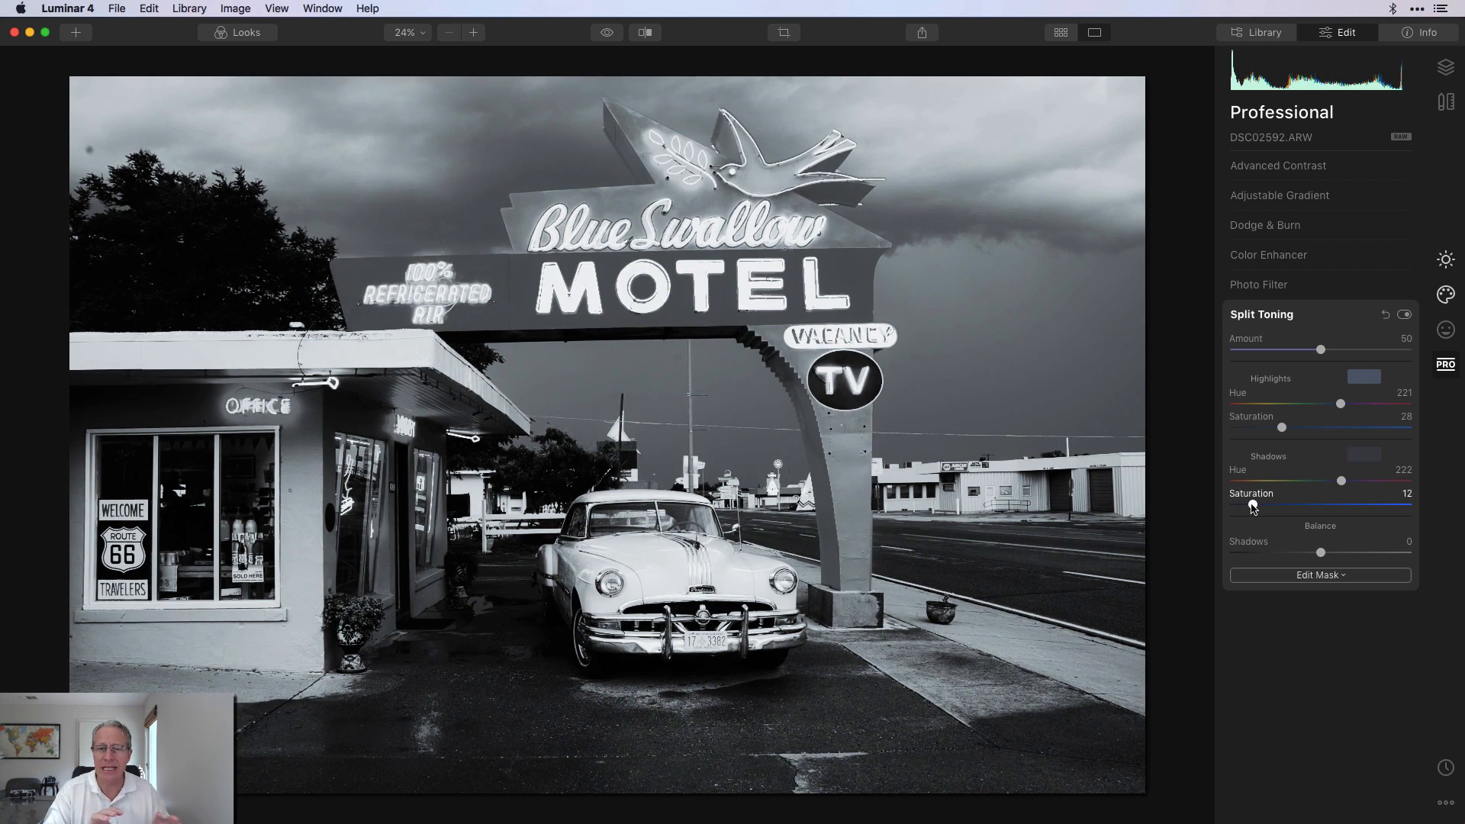
pyautogui.click(1403, 316)
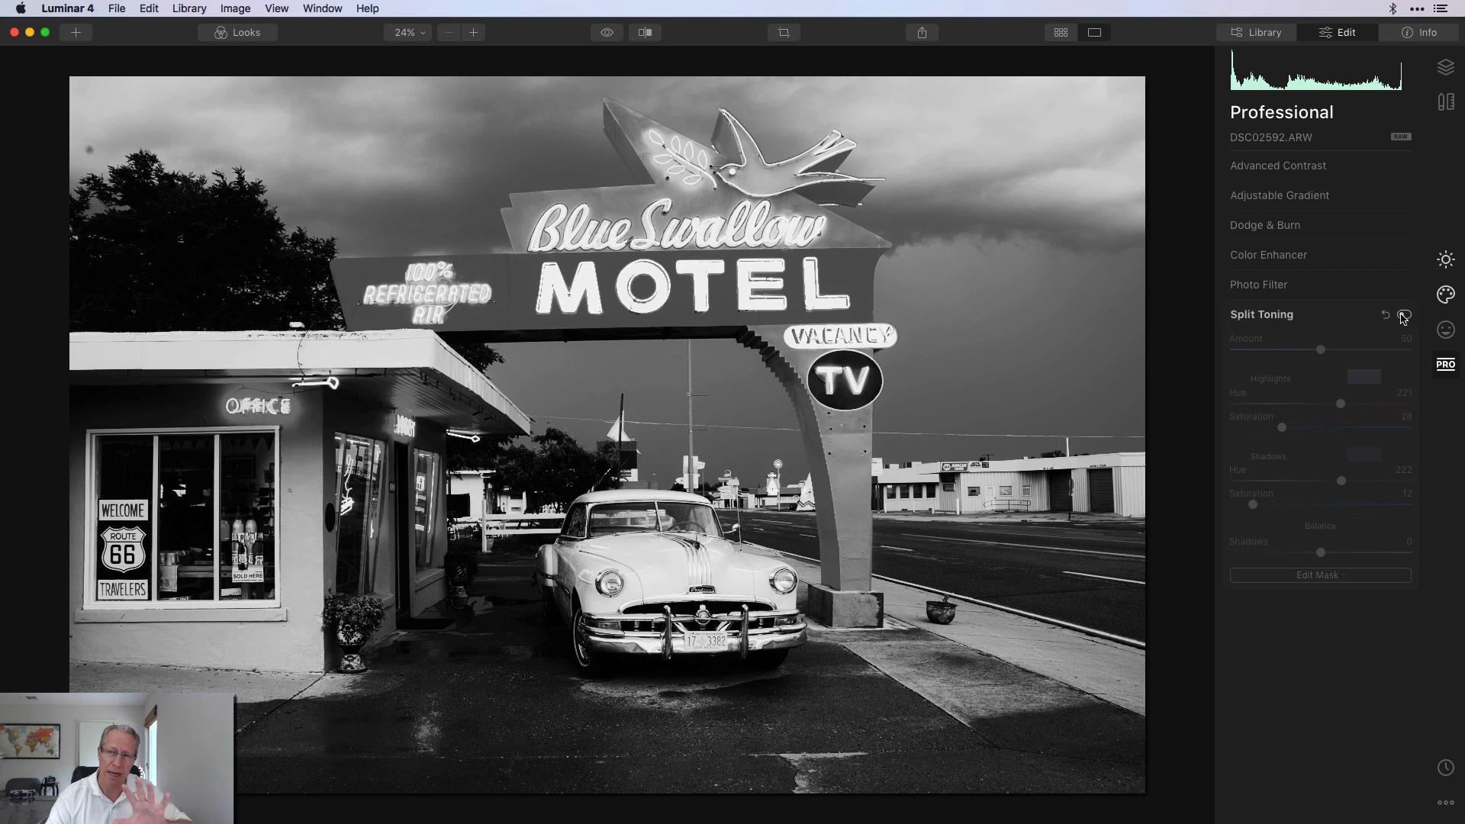
pyautogui.click(1403, 316)
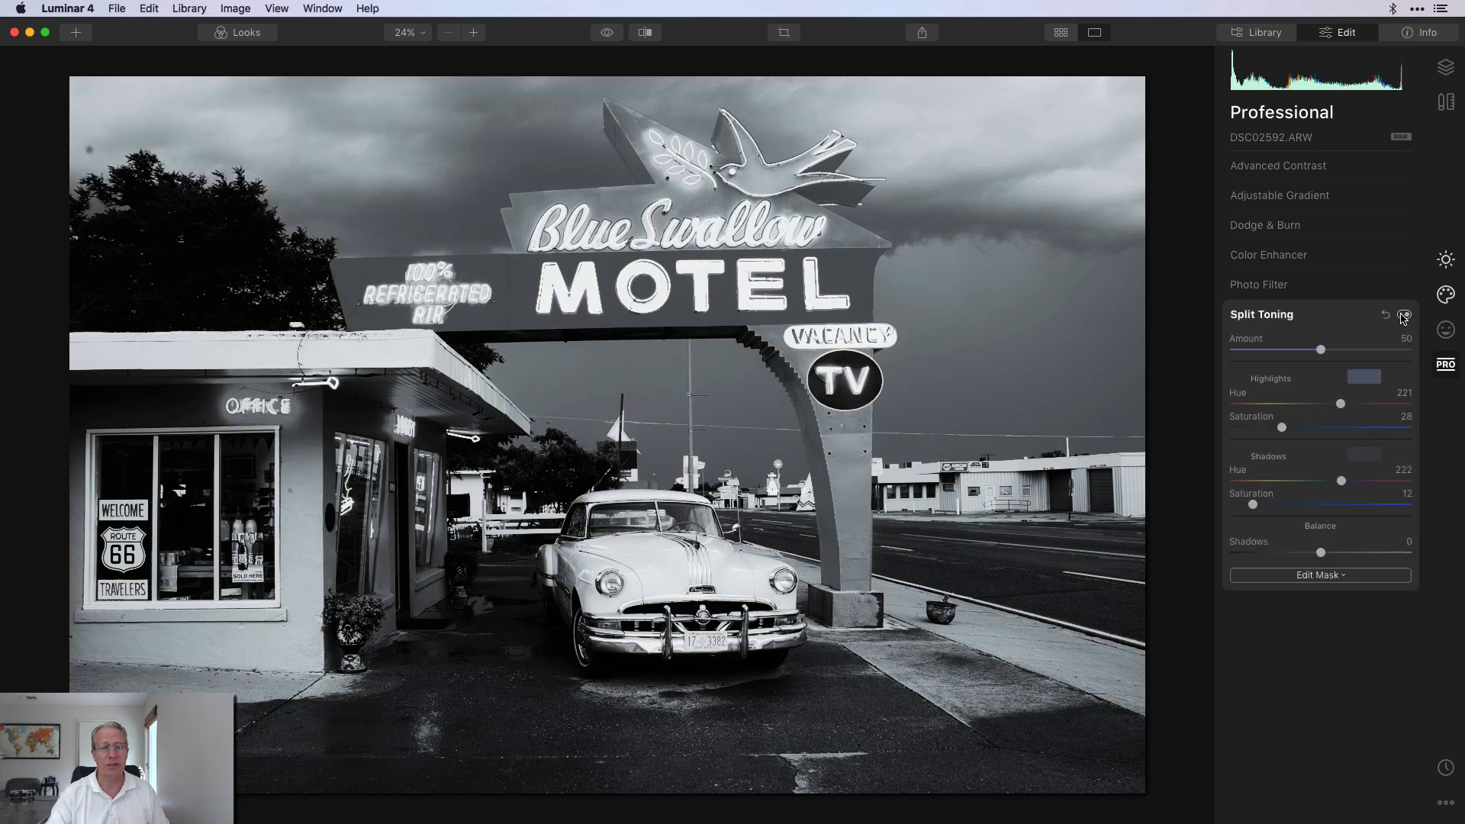